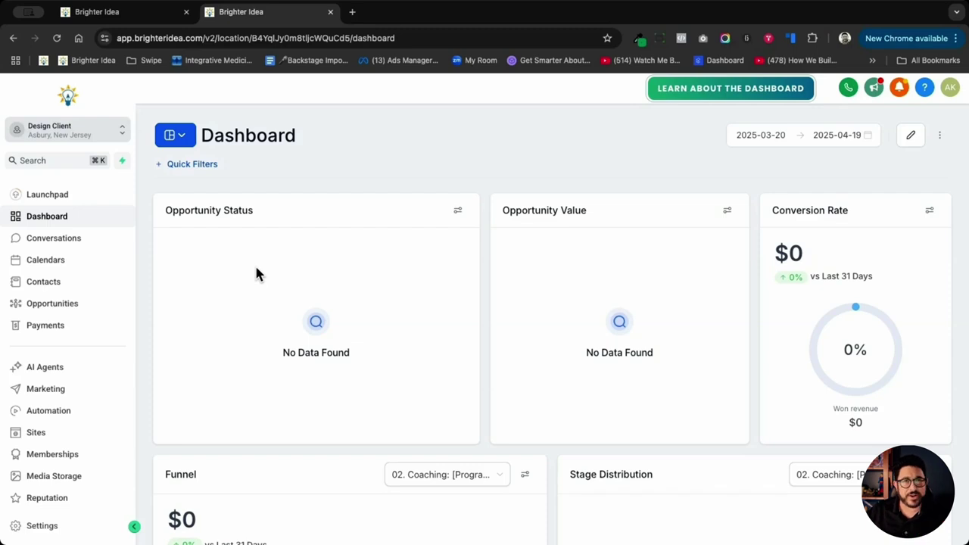
- Open the Custom Values settings of the Design Client account
{"action": "scroll", "coordinate": [97, 348], "scroll_direction": "down", "scroll_amount": 3}
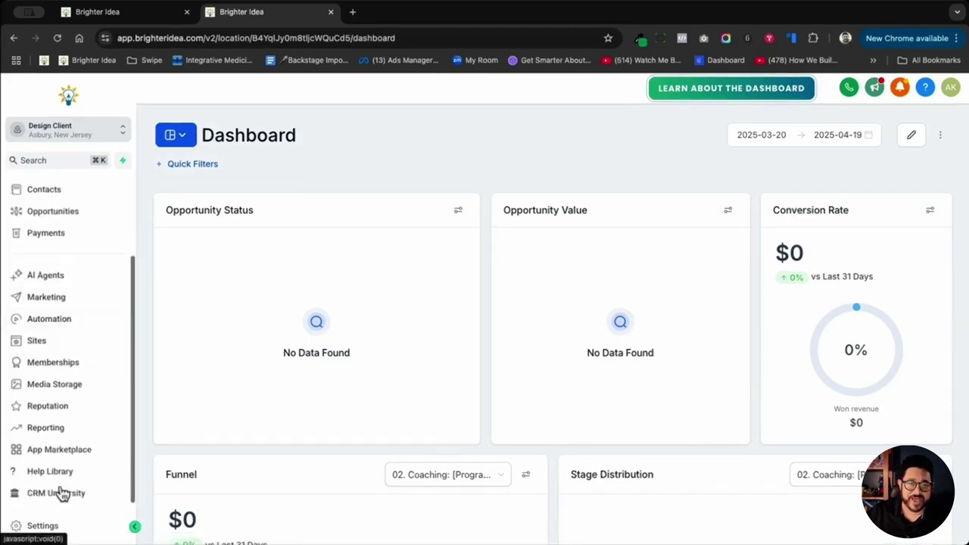
{"action": "left_click", "coordinate": [34, 526]}
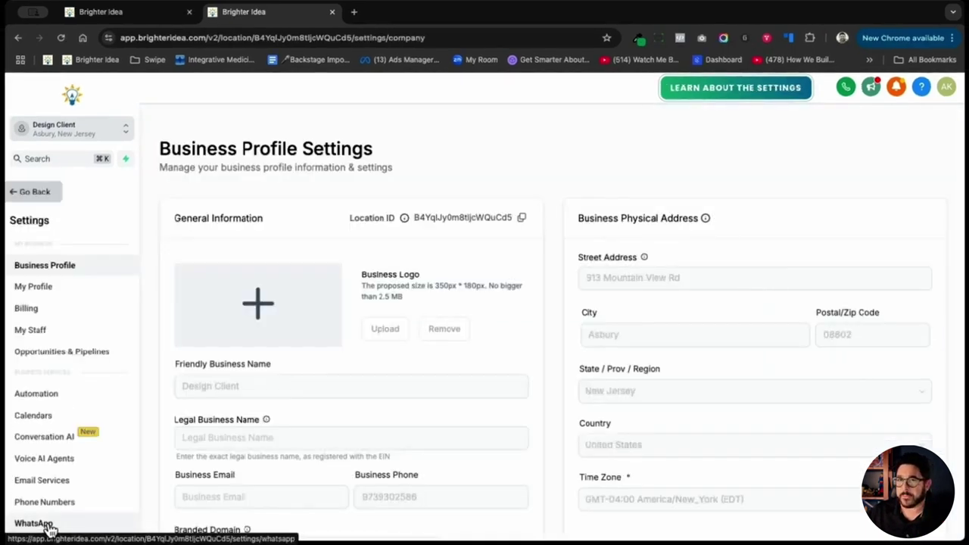
{"action": "scroll", "coordinate": [79, 485], "scroll_direction": "down", "scroll_amount": 4}
{"action": "left_click", "coordinate": [56, 451]}
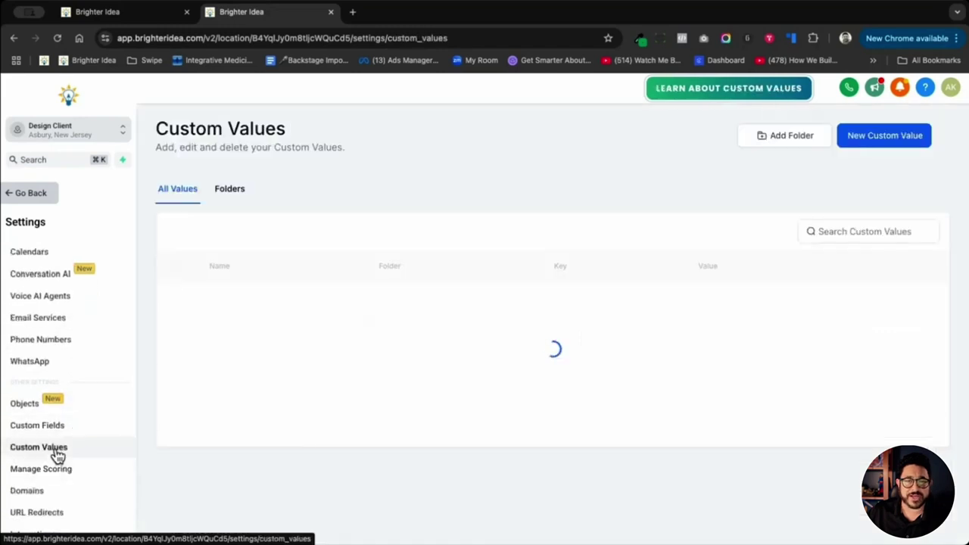
- Raise the number of rows per page so that all custom values are listed on one page
{"action": "scroll", "coordinate": [385, 423], "scroll_direction": "down", "scroll_amount": 1}
{"action": "scroll", "coordinate": [386, 433], "scroll_direction": "down", "scroll_amount": 3}
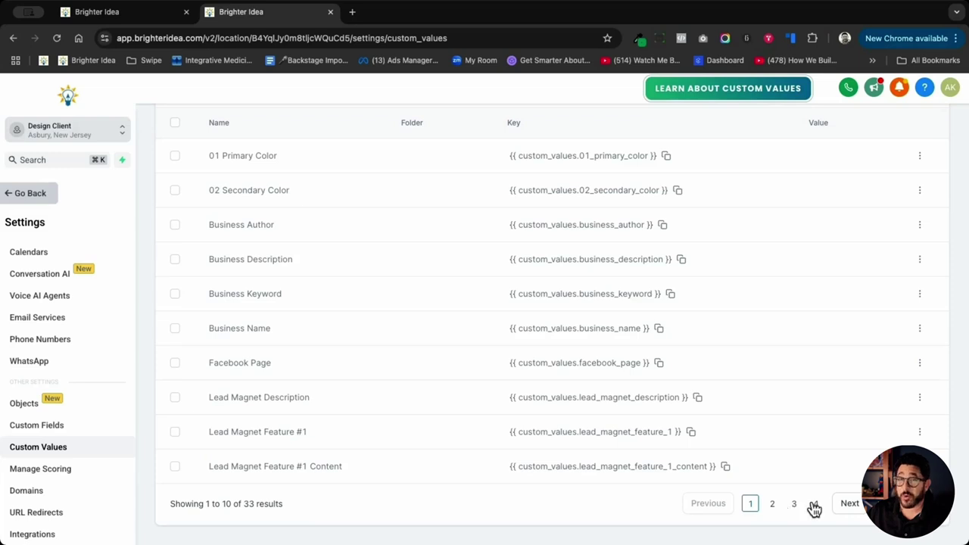
{"action": "left_click", "coordinate": [904, 503]}
{"action": "left_click", "coordinate": [904, 462]}
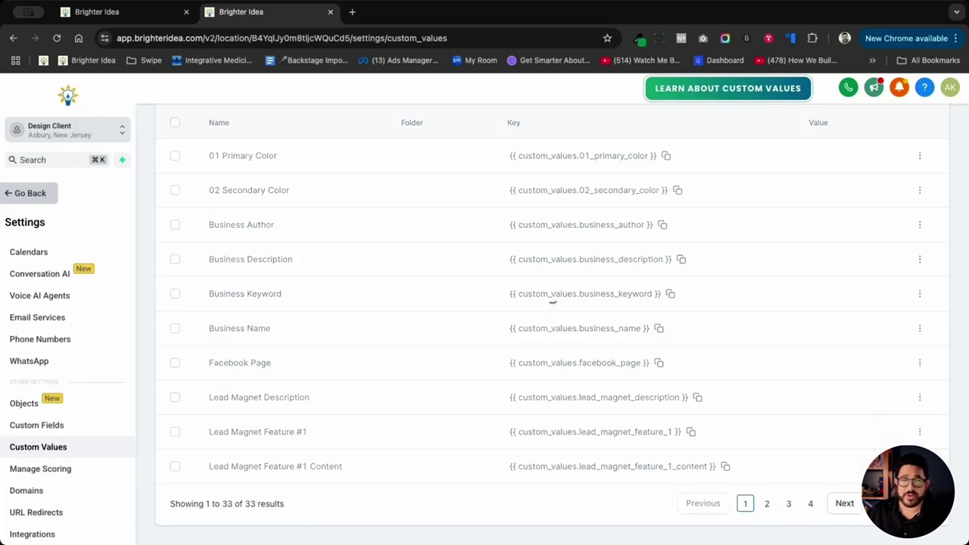
- Look through the full custom values list from 01 Primary Color to Youtube Link
{"action": "scroll", "coordinate": [487, 237], "scroll_direction": "up", "scroll_amount": 1}
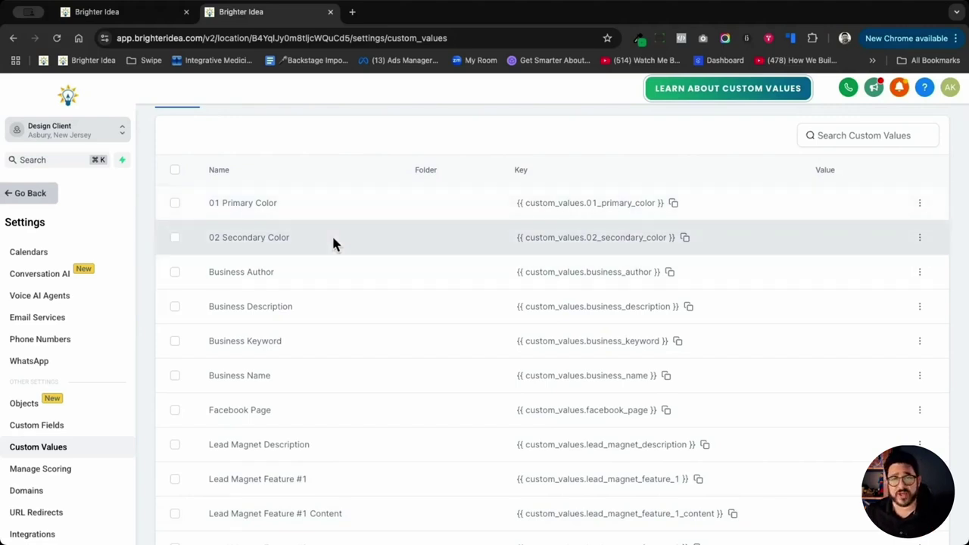
{"action": "scroll", "coordinate": [335, 338], "scroll_direction": "down", "scroll_amount": 2}
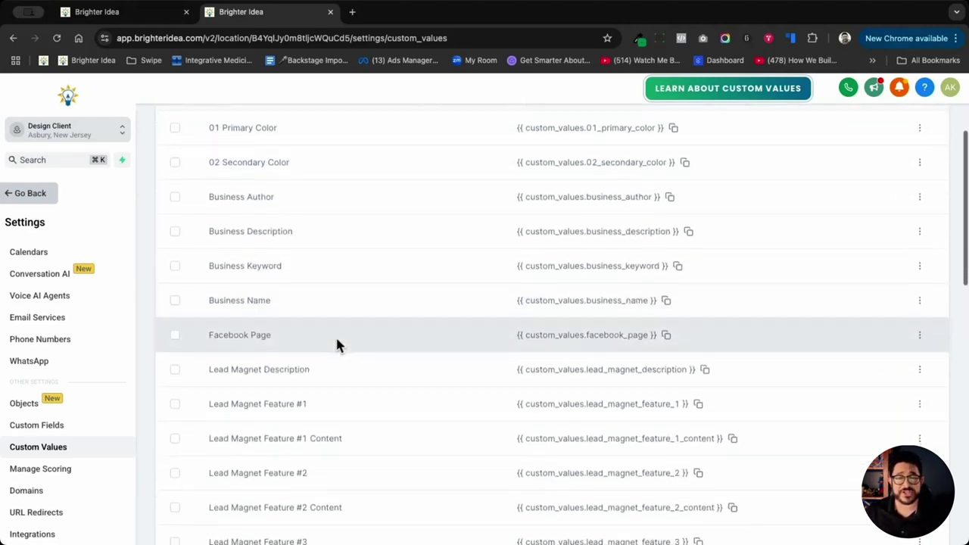
{"action": "scroll", "coordinate": [336, 343], "scroll_direction": "down", "scroll_amount": 3}
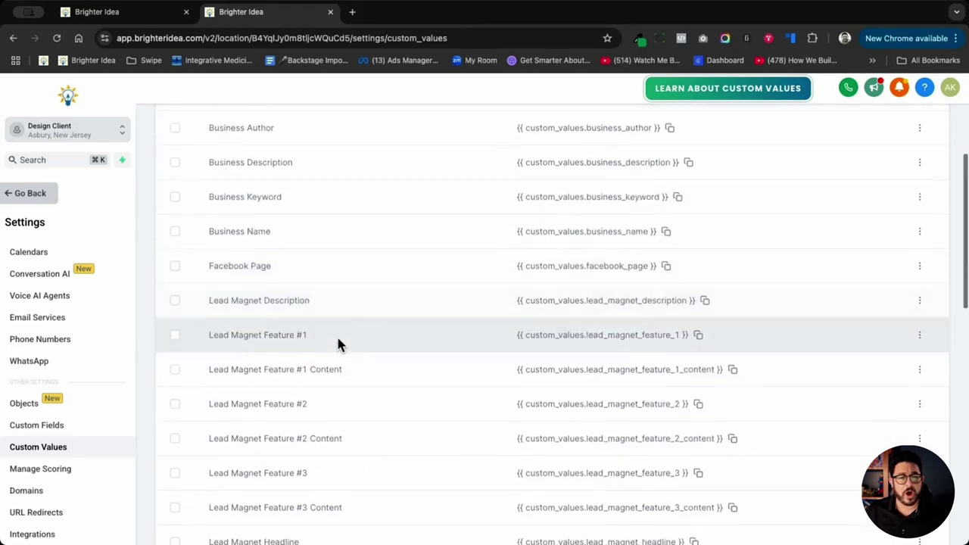
{"action": "scroll", "coordinate": [338, 342], "scroll_direction": "down", "scroll_amount": 2}
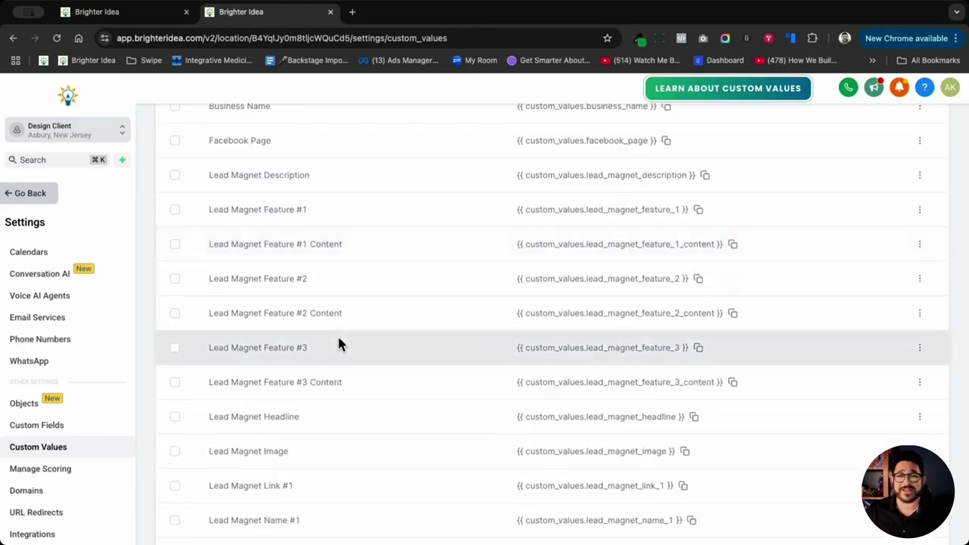
{"action": "scroll", "coordinate": [340, 342], "scroll_direction": "down", "scroll_amount": 12}
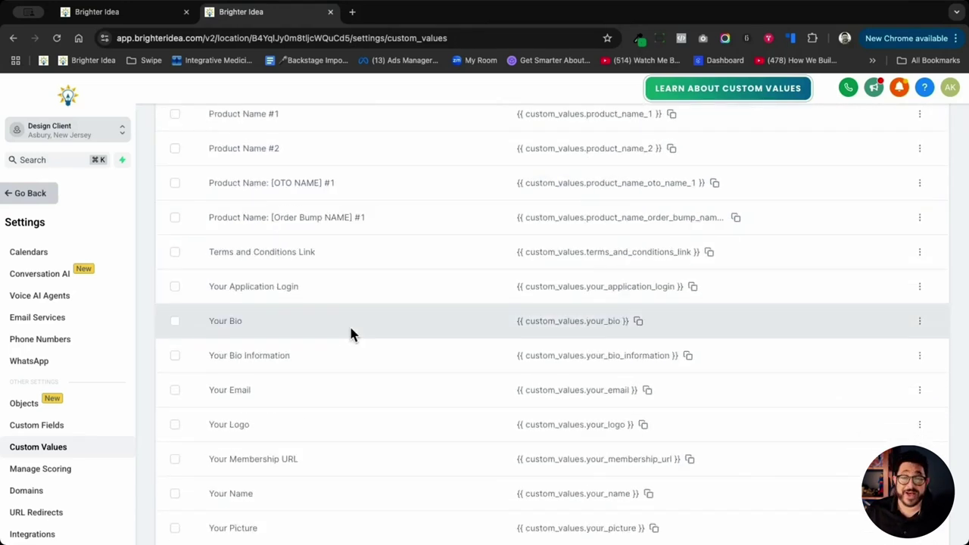
{"action": "scroll", "coordinate": [342, 334], "scroll_direction": "down", "scroll_amount": 2}
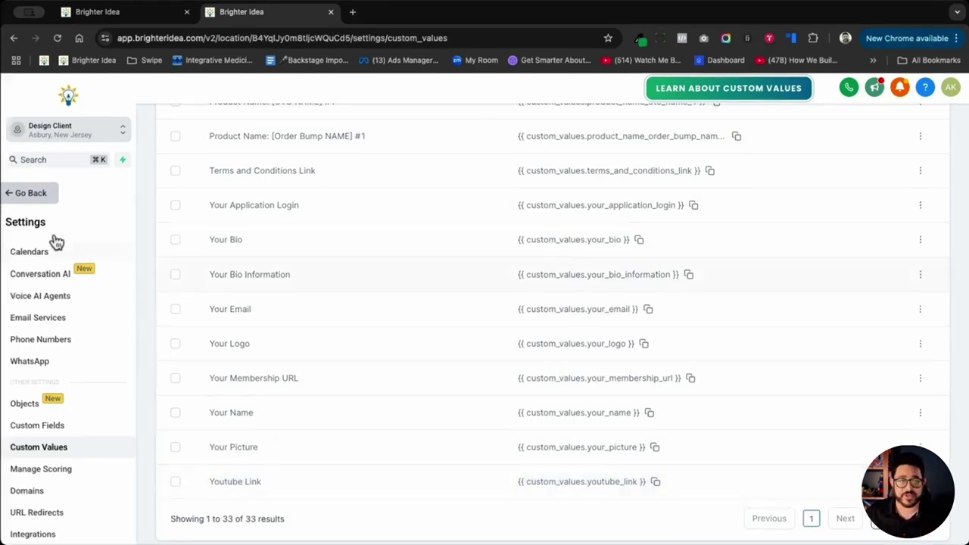
- Open the Lead Magnet step of the "00. Lead Magnet With Form" funnel in the page builder
{"action": "left_click", "coordinate": [41, 202]}
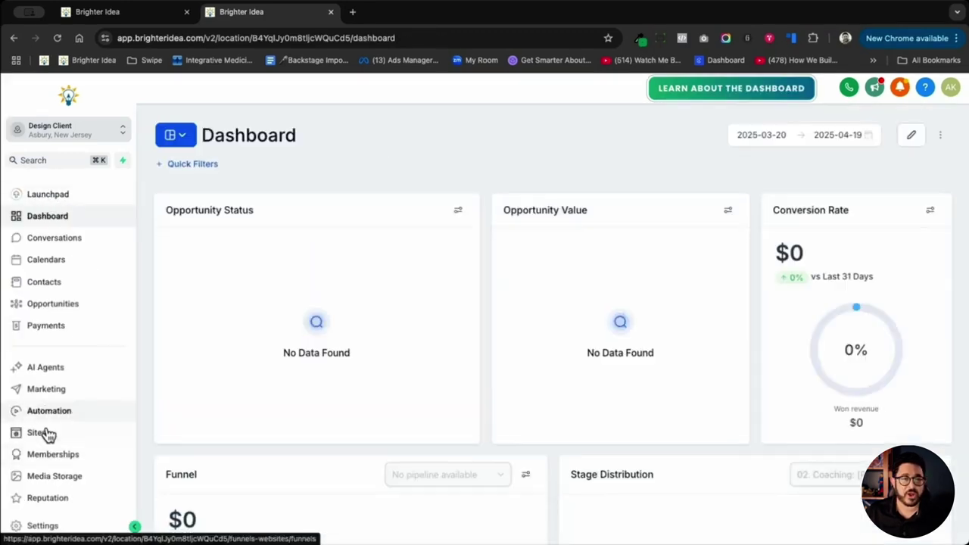
{"action": "left_click", "coordinate": [43, 433]}
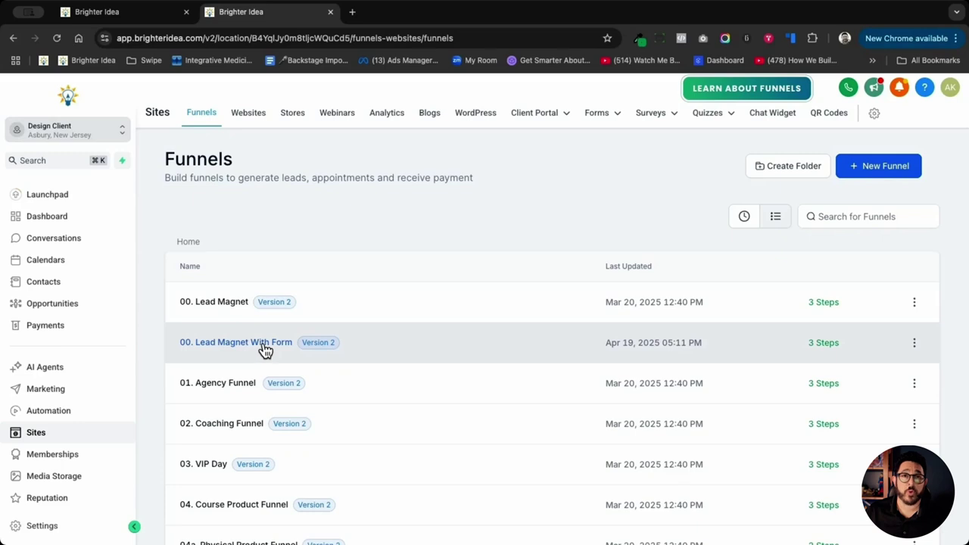
{"action": "left_click", "coordinate": [262, 350]}
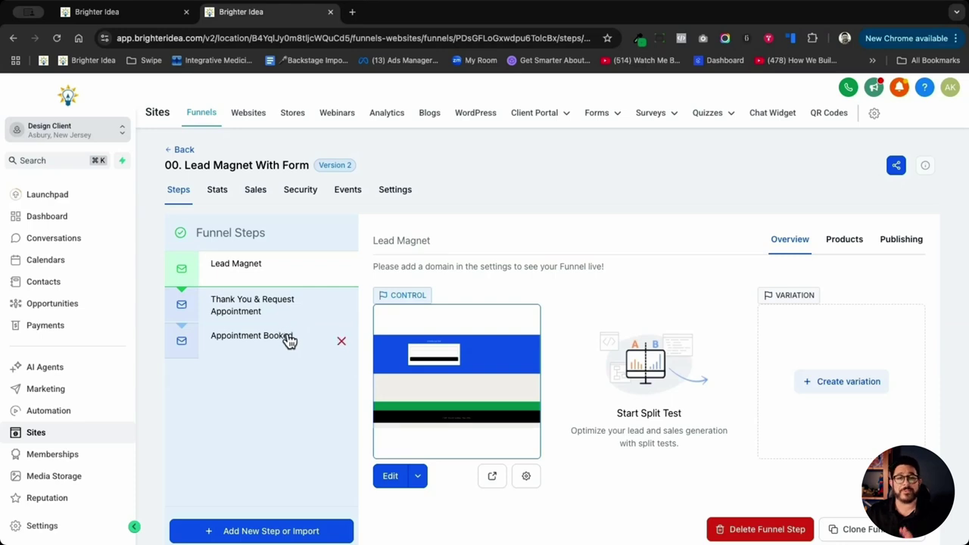
{"action": "left_click", "coordinate": [392, 484]}
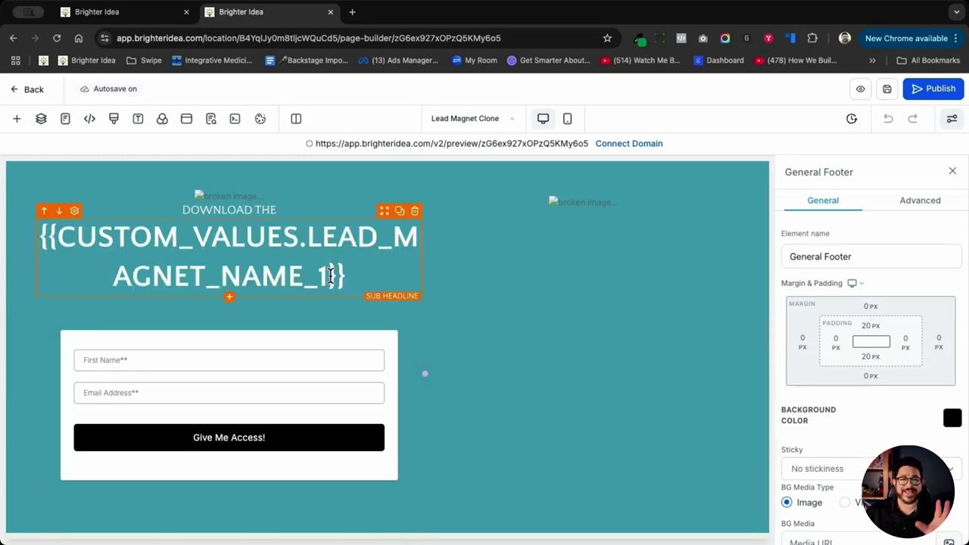
- Add a Headline element directly below the lead magnet name sub-headline
{"action": "left_click", "coordinate": [488, 395]}
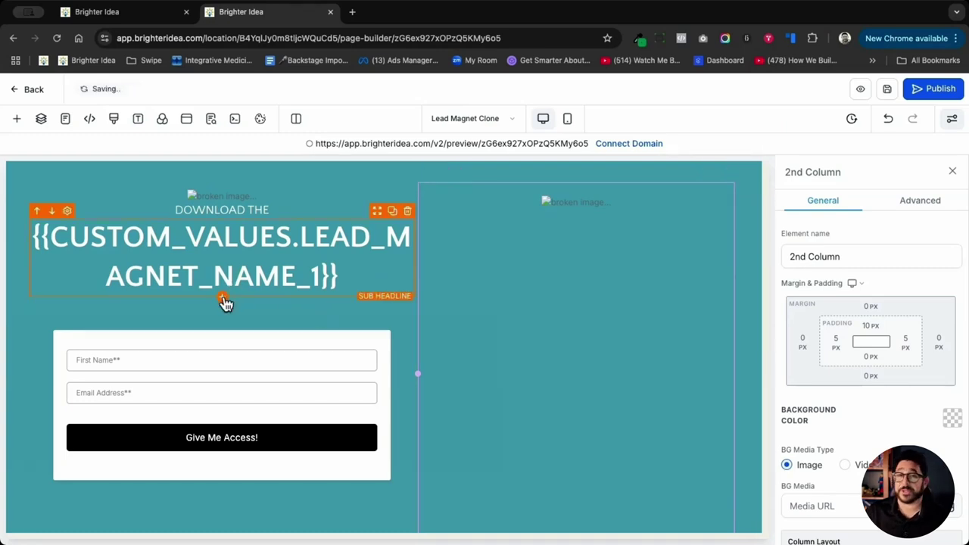
{"action": "left_click", "coordinate": [222, 298]}
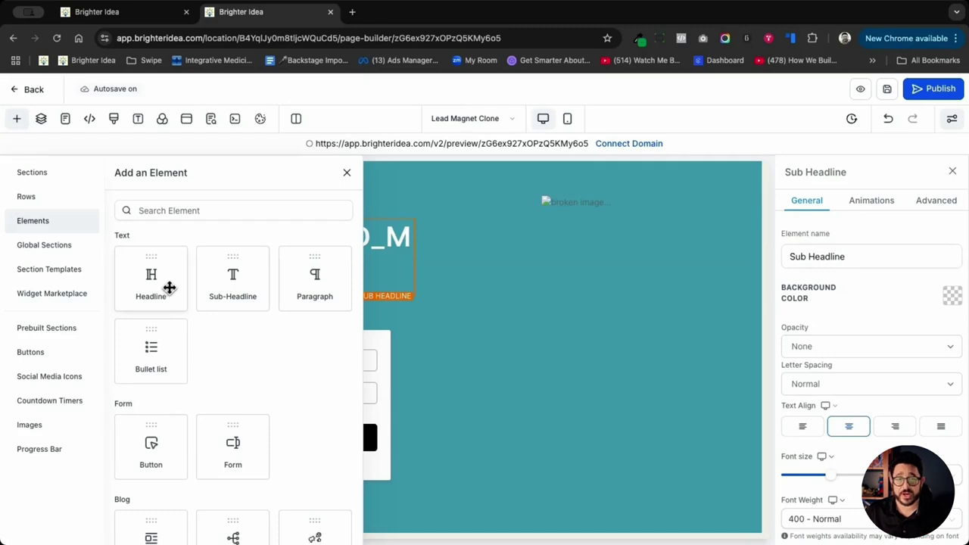
{"action": "left_click", "coordinate": [170, 287]}
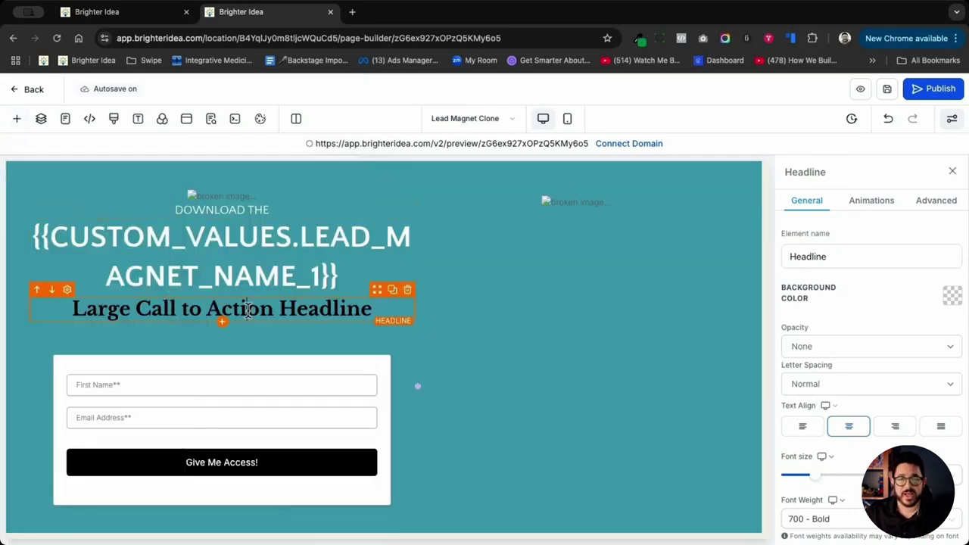
- Replace the new headline's text with the Lead Magnet Name custom value, and delete that headline again
{"action": "triple_click", "coordinate": [247, 310]}
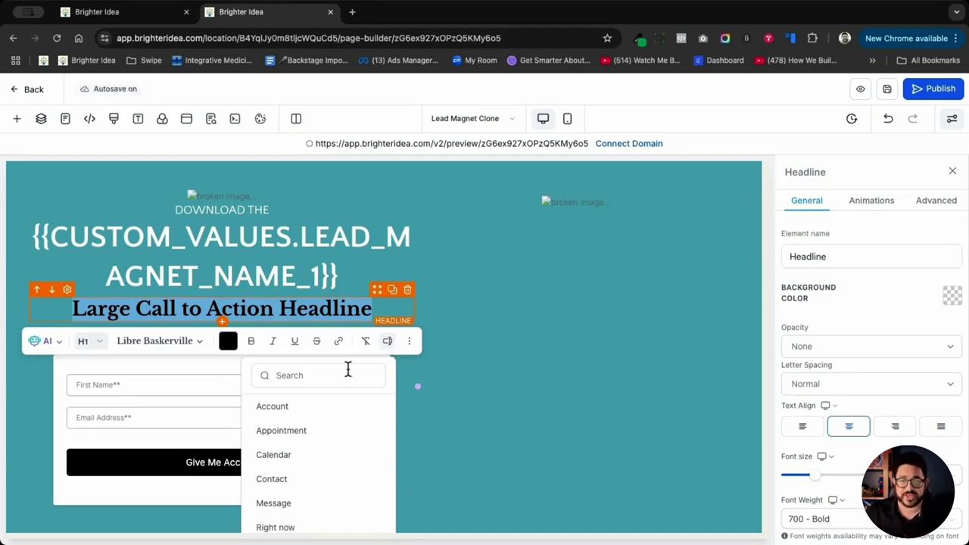
{"action": "left_click", "coordinate": [342, 375]}
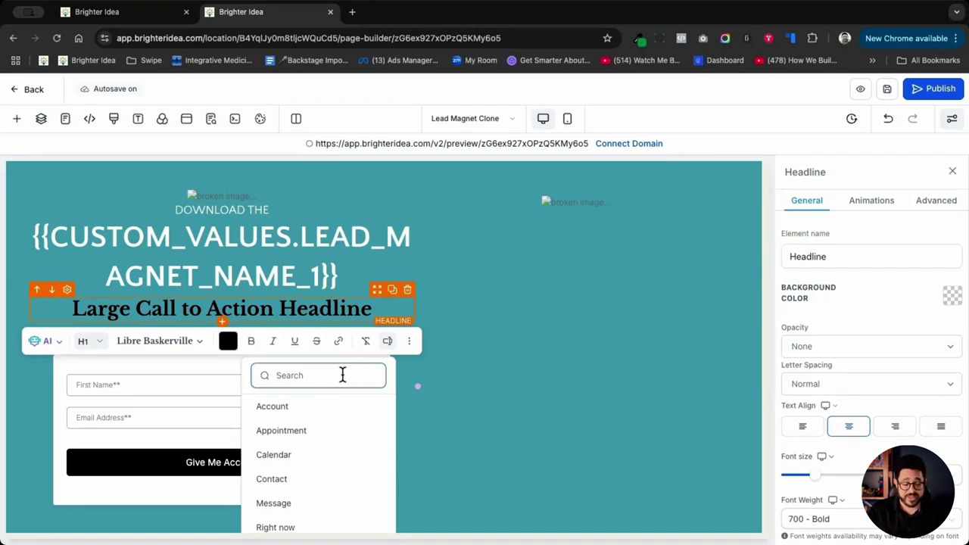
{"action": "type", "text": "lead"}
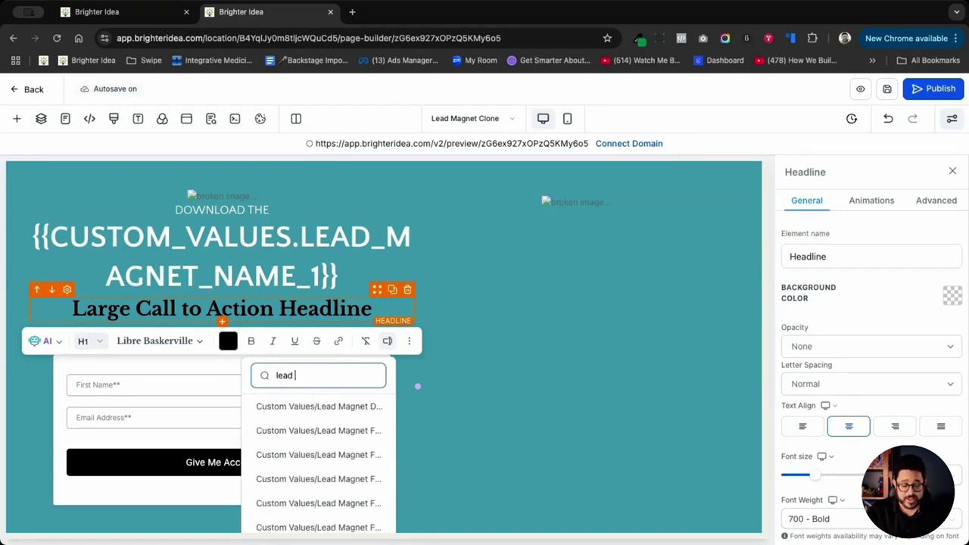
{"action": "type", "text": " magnet name"}
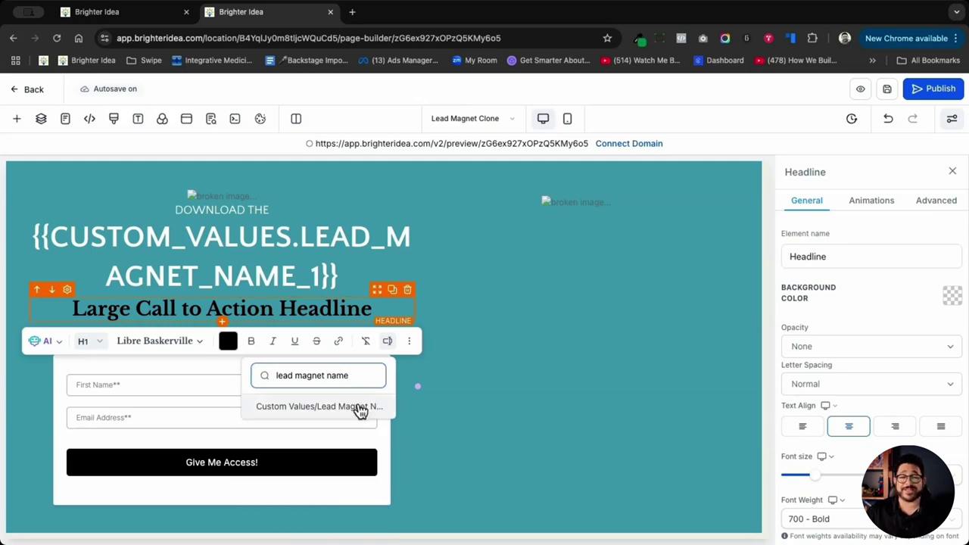
{"action": "left_click", "coordinate": [359, 409]}
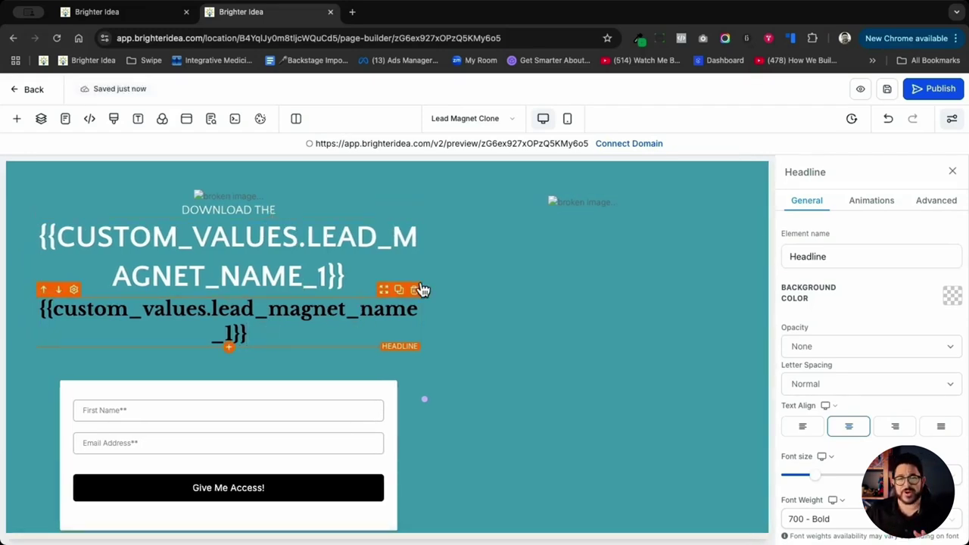
{"action": "left_click", "coordinate": [414, 291]}
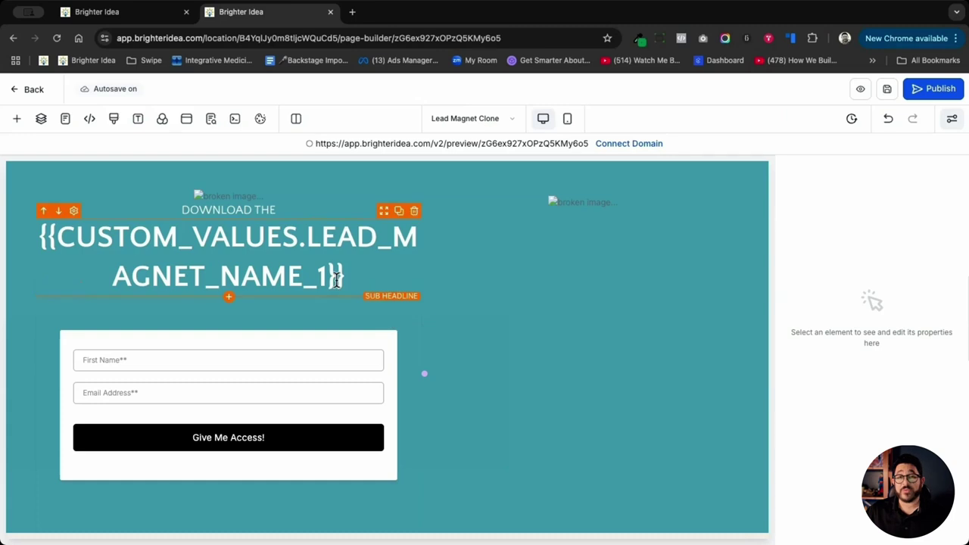
- Examine the image source custom value of the logo image above the "Download the" text
{"action": "left_click", "coordinate": [277, 195]}
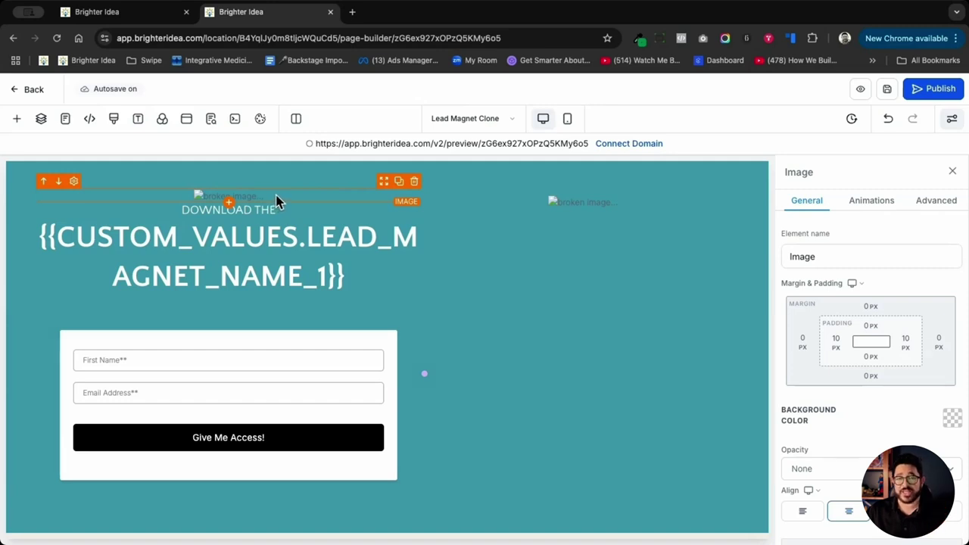
{"action": "scroll", "coordinate": [846, 324], "scroll_direction": "down", "scroll_amount": 6}
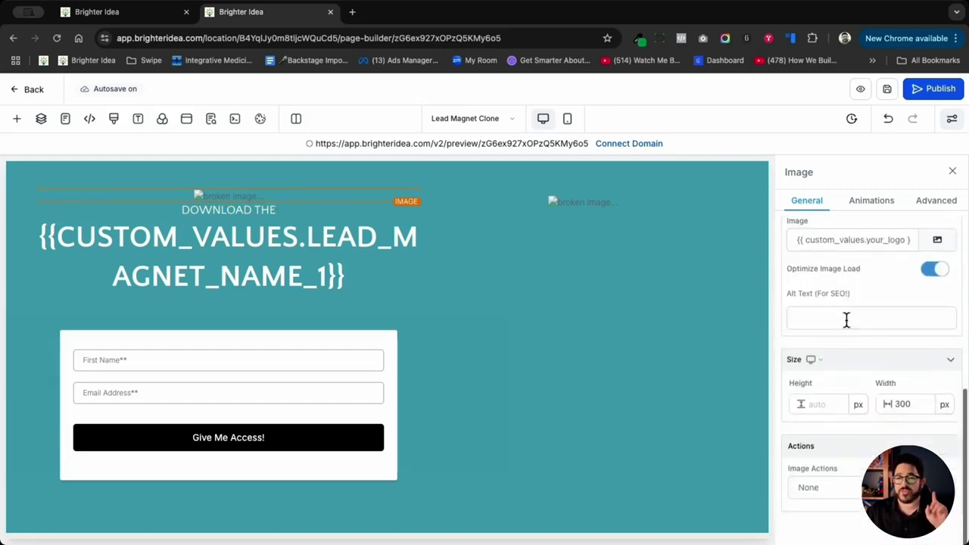
{"action": "scroll", "coordinate": [846, 318], "scroll_direction": "up", "scroll_amount": 3}
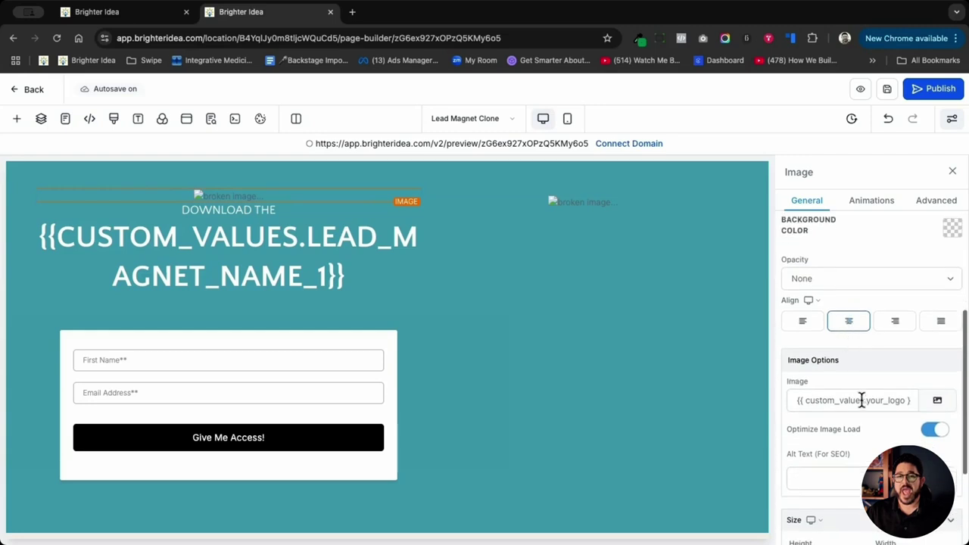
{"action": "left_click_drag", "start_coordinate": [797, 400], "coordinate": [902, 397]}
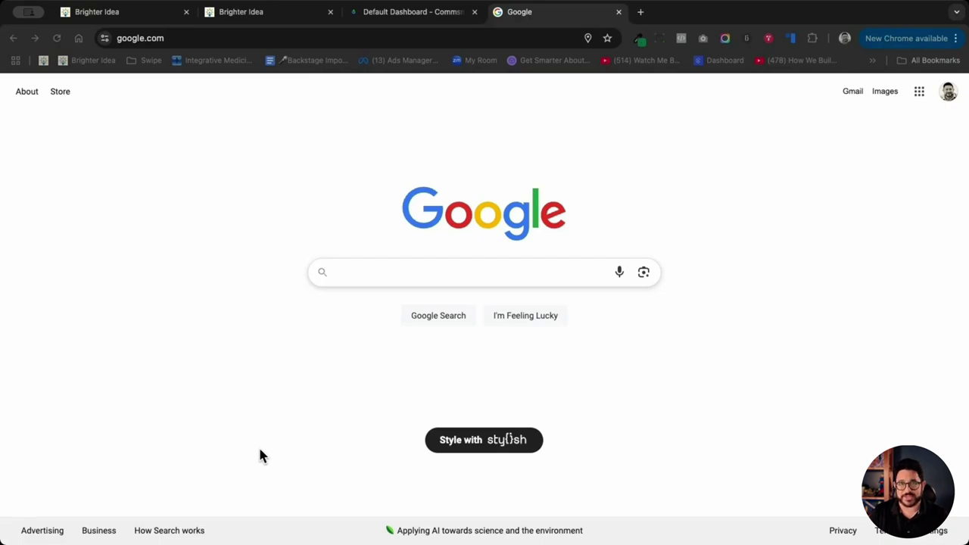
- Search Google for "open Ai Key" and open the OpenAI Platform API keys page
{"action": "left_click", "coordinate": [244, 482]}
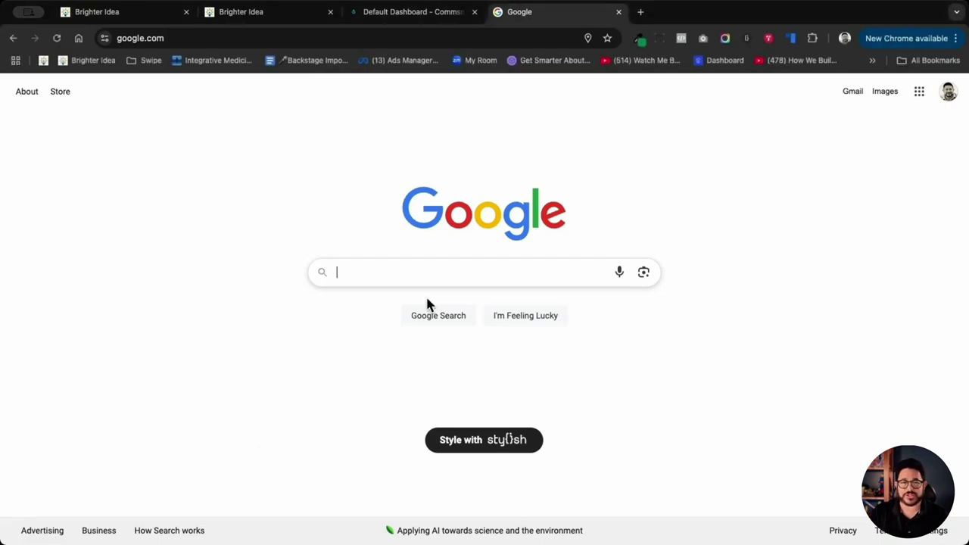
{"action": "type", "text": "ope"}
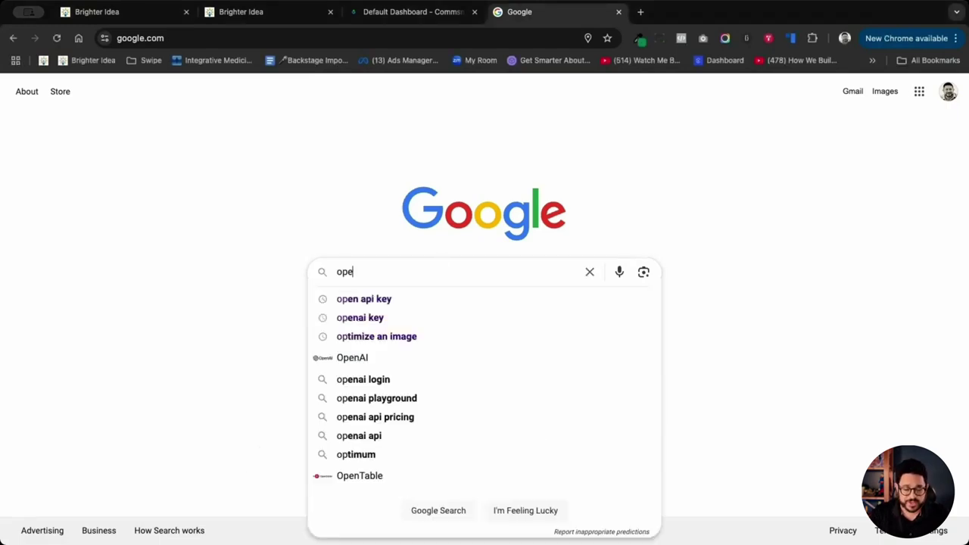
{"action": "type", "text": "n Ai Key"}
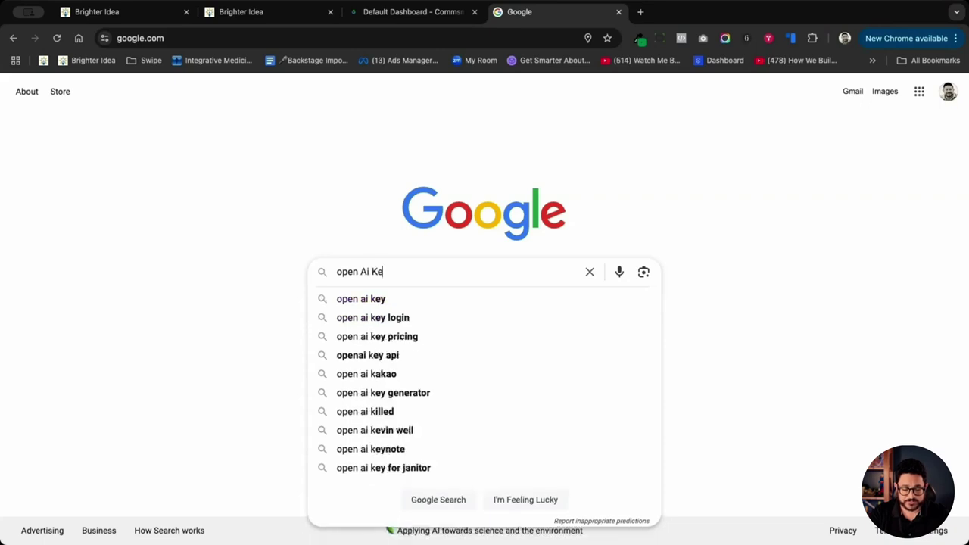
{"action": "key", "text": "Return"}
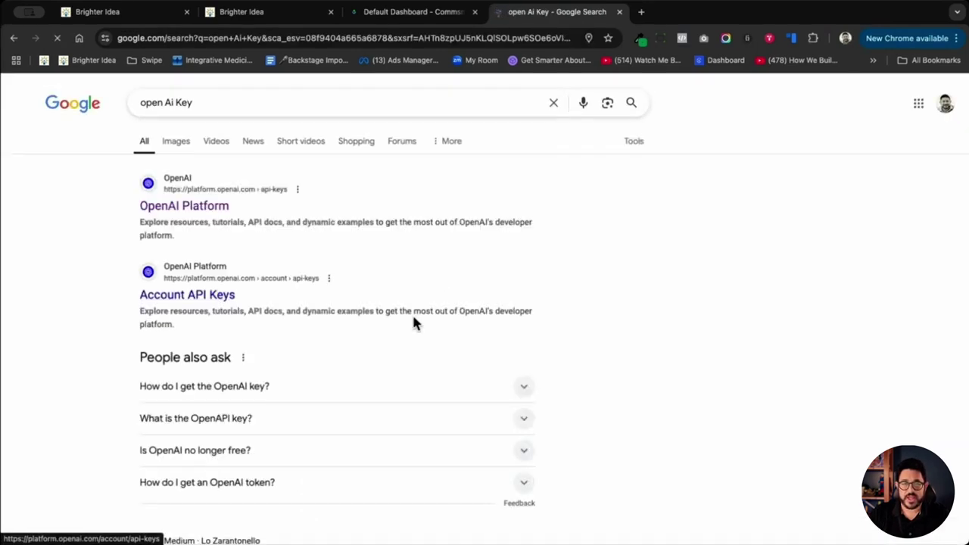
{"action": "left_click", "coordinate": [184, 207]}
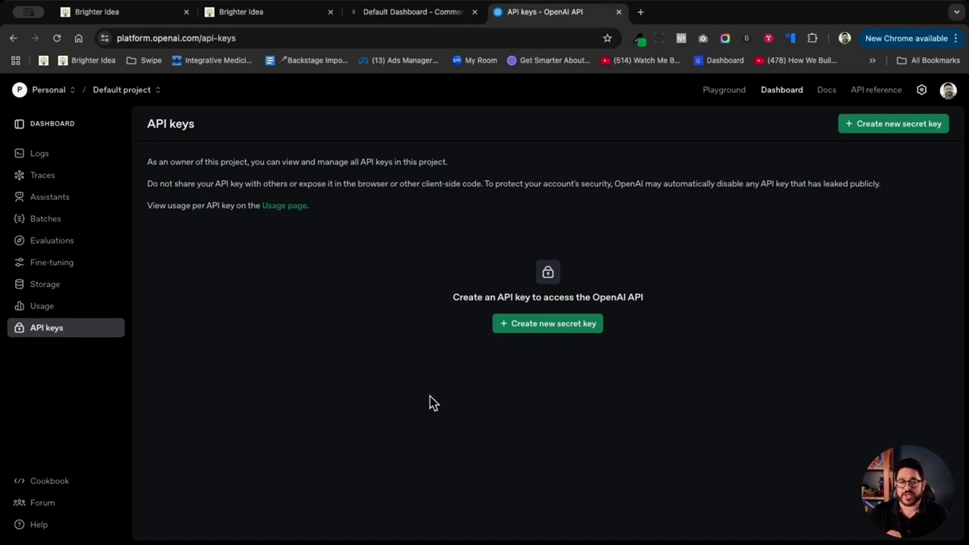
- Create a secret key named "Ghl Plugin Example" in the Default project with all permissions, and copy the generated key
{"action": "left_click", "coordinate": [551, 325]}
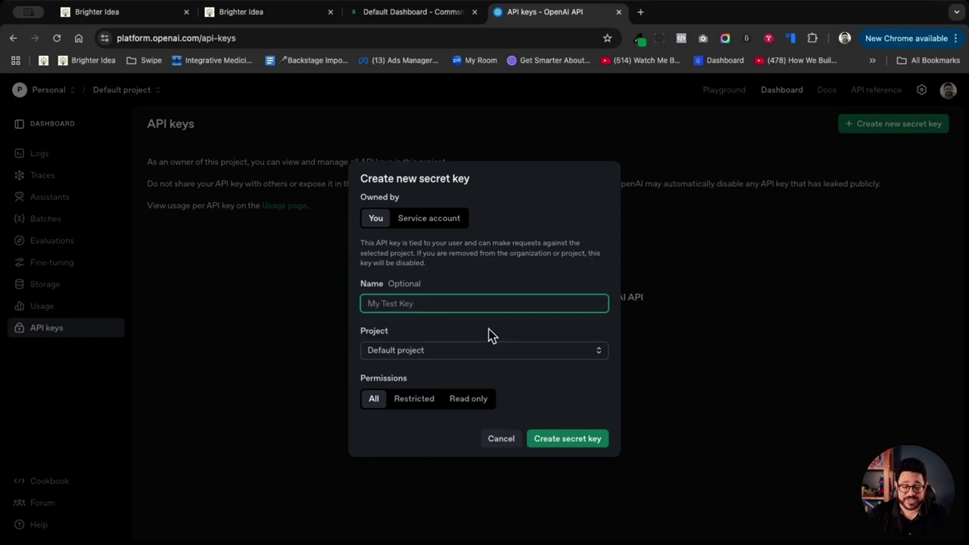
{"action": "type", "text": "GPT"}
{"action": "key", "text": "BackSpace"}
{"action": "key", "text": "BackSpace"}
{"action": "key", "text": "BackSpace"}
{"action": "type", "text": "Ghl Plug"}
{"action": "type", "text": "in "}
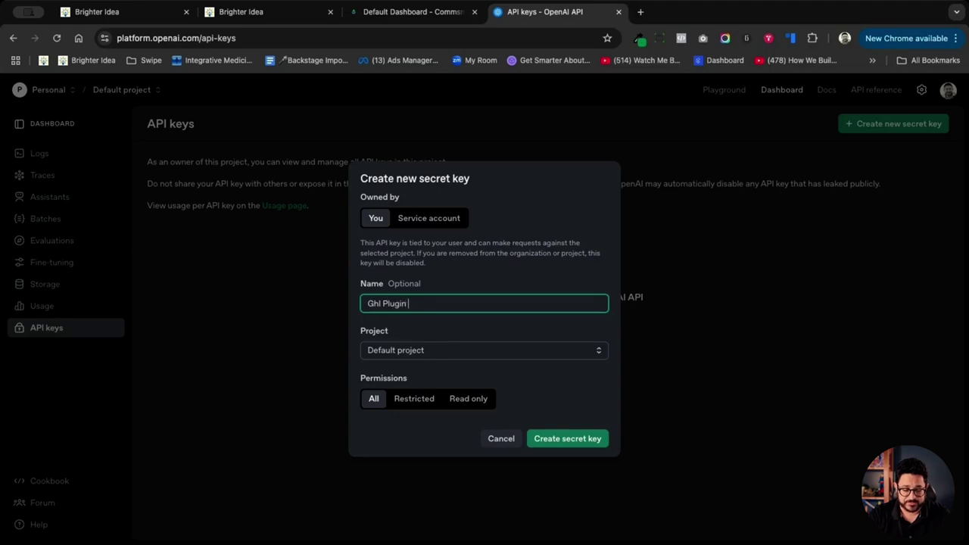
{"action": "type", "text": "Example"}
{"action": "left_click", "coordinate": [546, 438]}
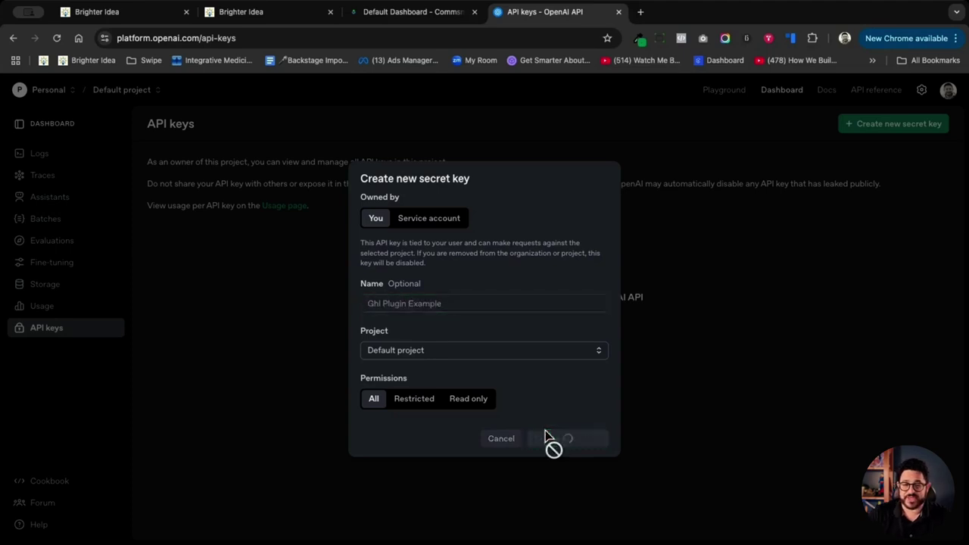
{"action": "left_click", "coordinate": [590, 324]}
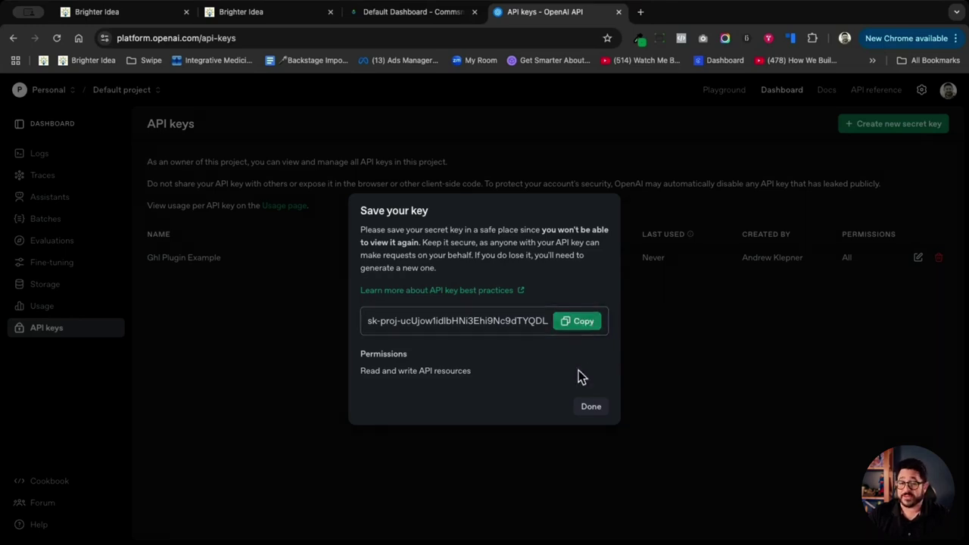
{"action": "left_click", "coordinate": [595, 409]}
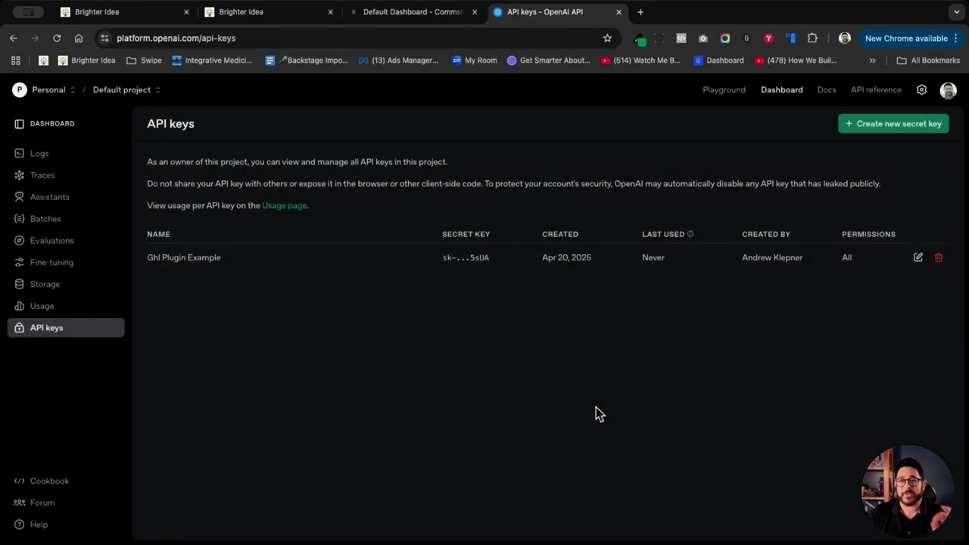
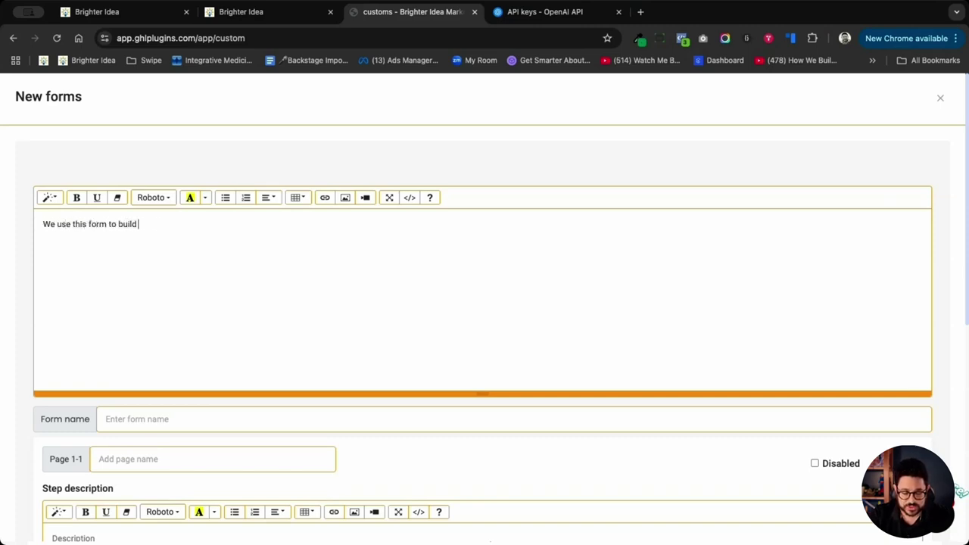
- Complete the form description as "We use this form to build out our lead magnet" and name the form "Lead Magnet Content Form"
{"action": "type", "text": "out our lead magnet"}
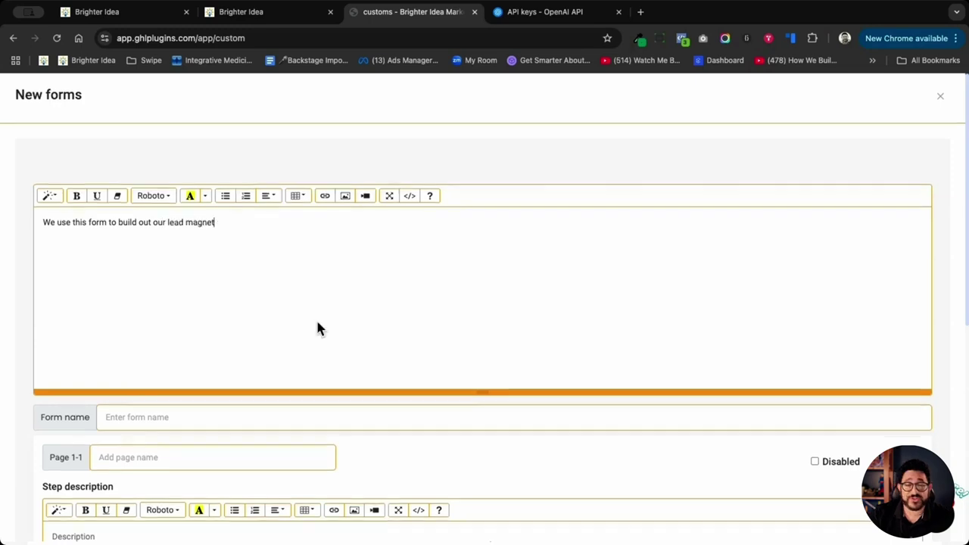
{"action": "scroll", "coordinate": [316, 318], "scroll_direction": "down", "scroll_amount": 1}
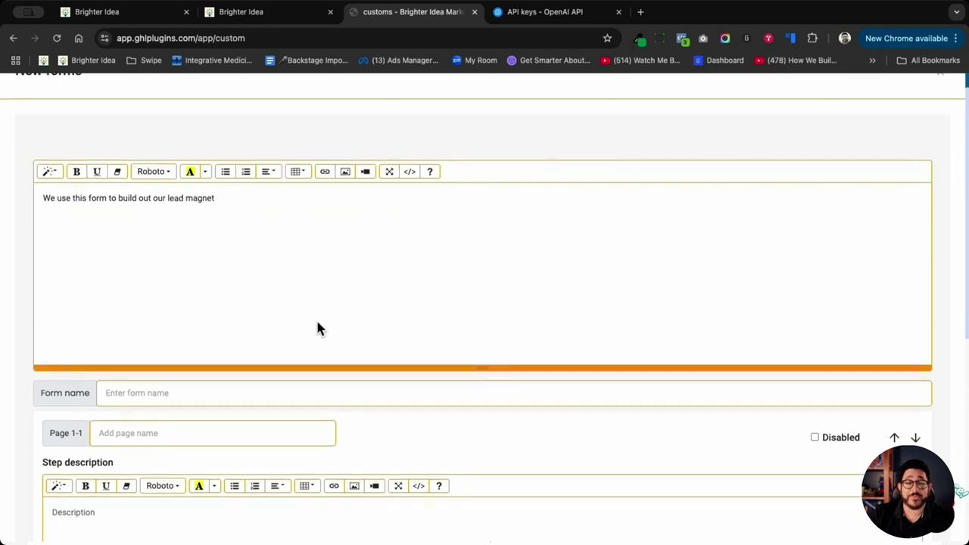
{"action": "left_click", "coordinate": [234, 390]}
{"action": "type", "text": "Lea"}
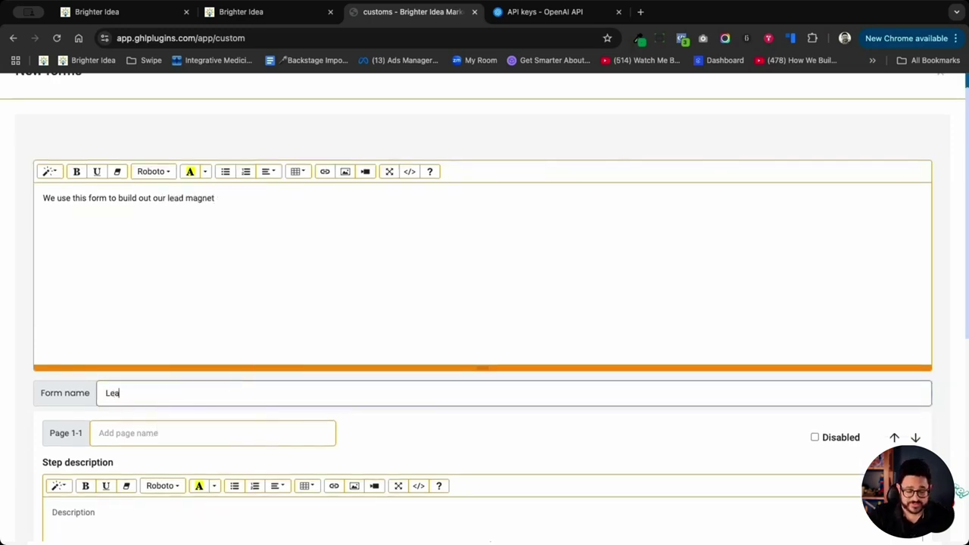
{"action": "type", "text": "d Magnet Co"}
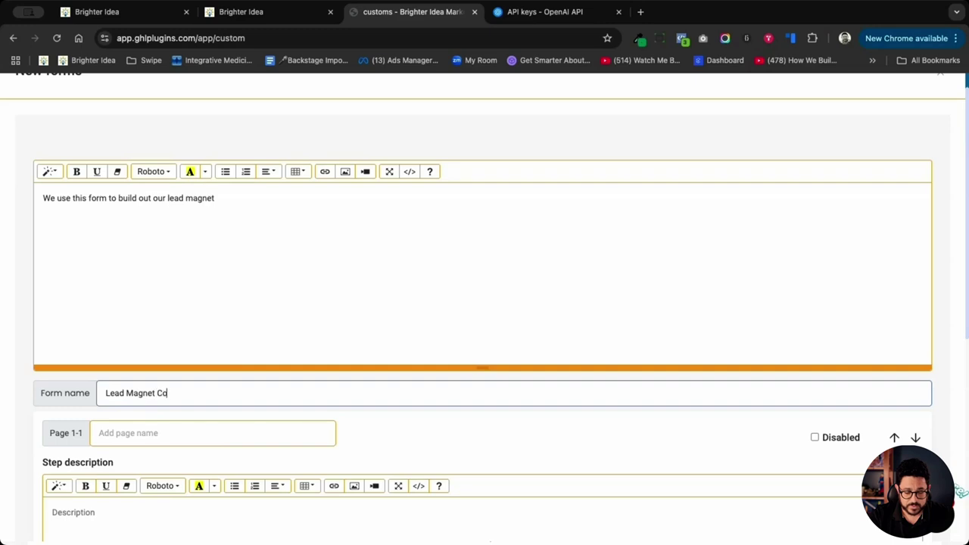
{"action": "type", "text": "ntent Form"}
- Name the form's first page "Page 1" and enter "Information for the lead magnet" as its step description
{"action": "scroll", "coordinate": [291, 380], "scroll_direction": "down", "scroll_amount": 2}
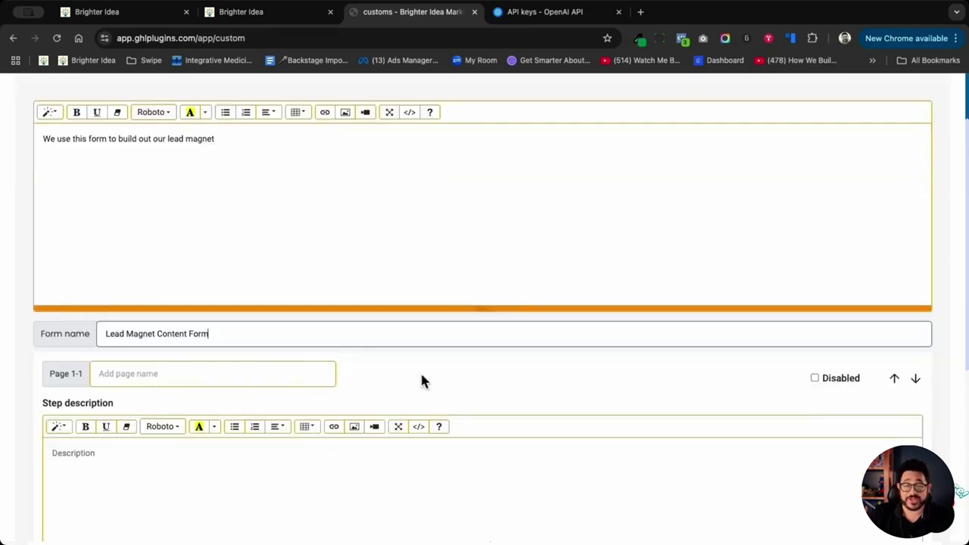
{"action": "scroll", "coordinate": [435, 376], "scroll_direction": "down", "scroll_amount": 3}
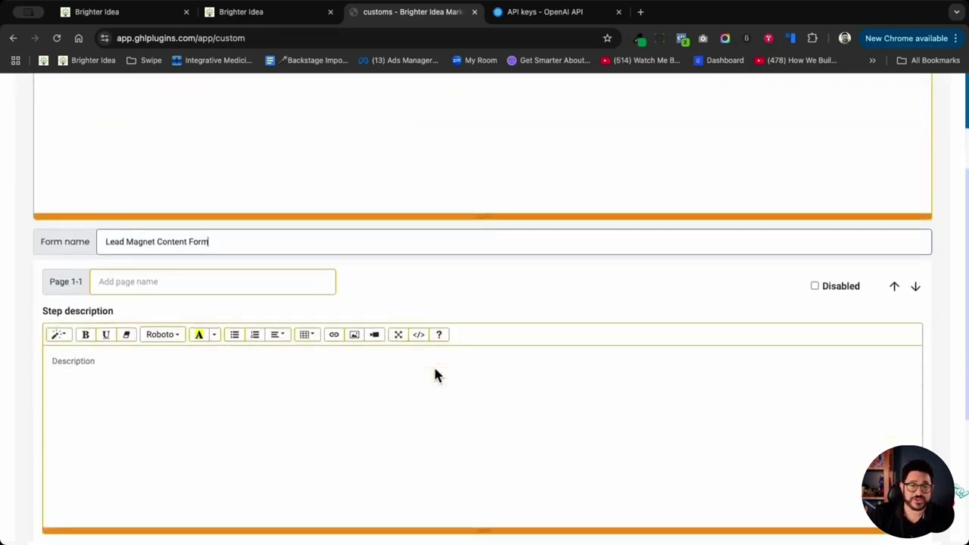
{"action": "left_click", "coordinate": [188, 373]}
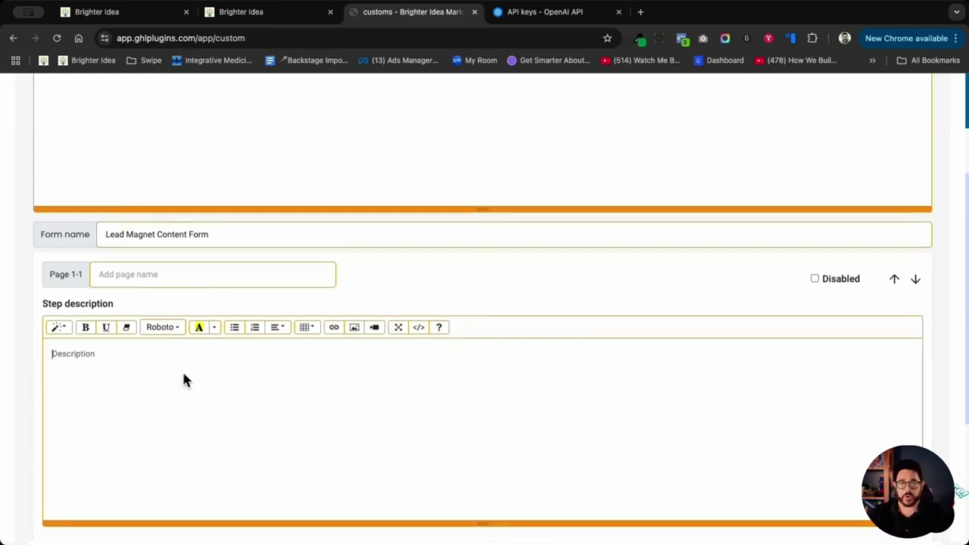
{"action": "left_click", "coordinate": [139, 274]}
{"action": "type", "text": "Pa"}
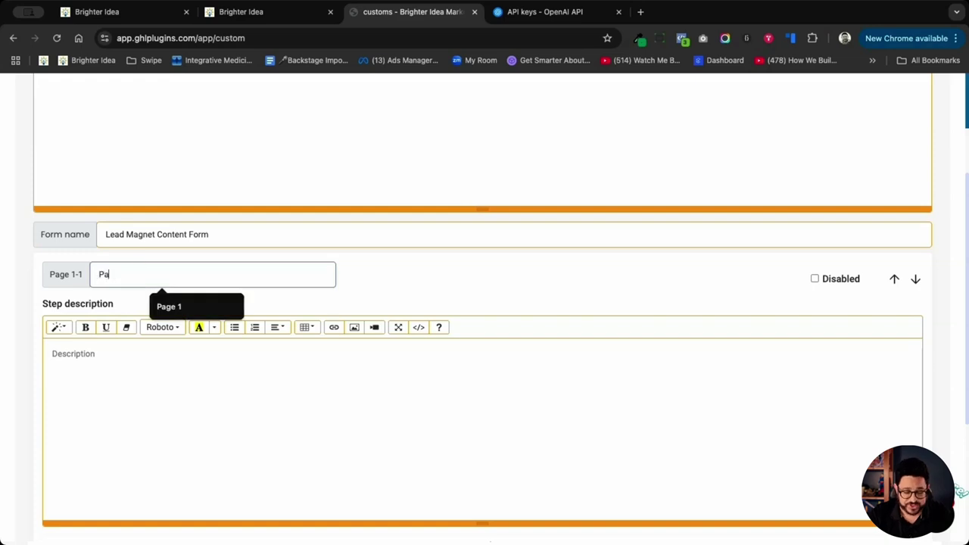
{"action": "type", "text": "ge 1"}
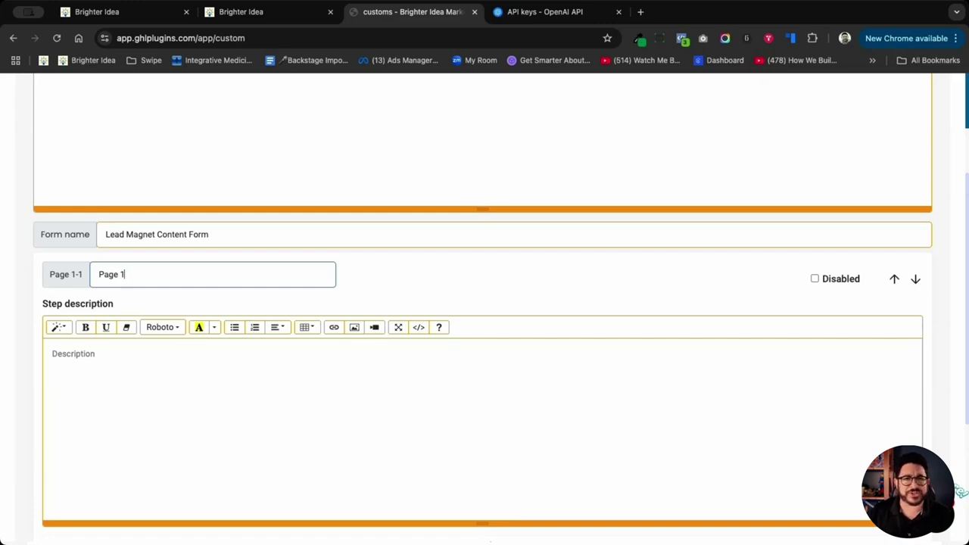
{"action": "left_click", "coordinate": [104, 365]}
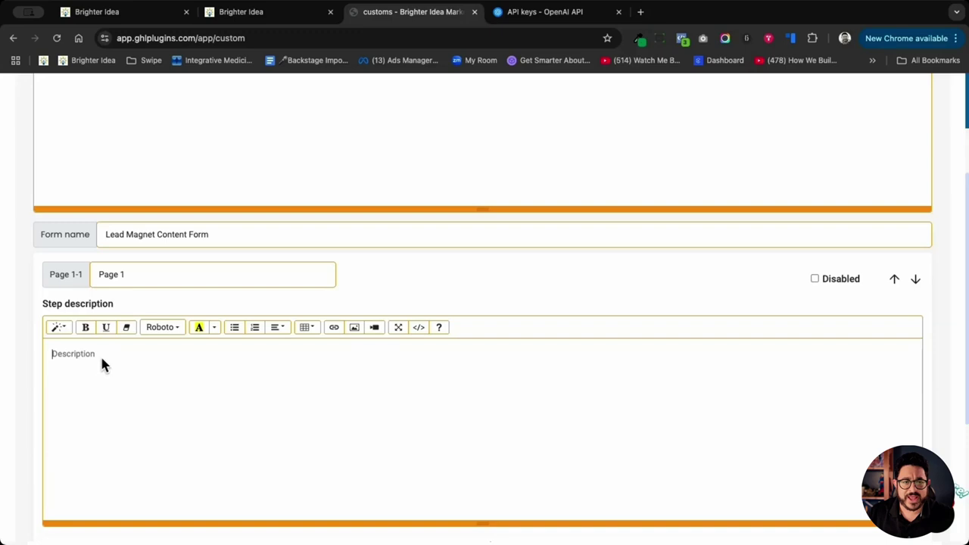
{"action": "type", "text": "Information for the lead magnet"}
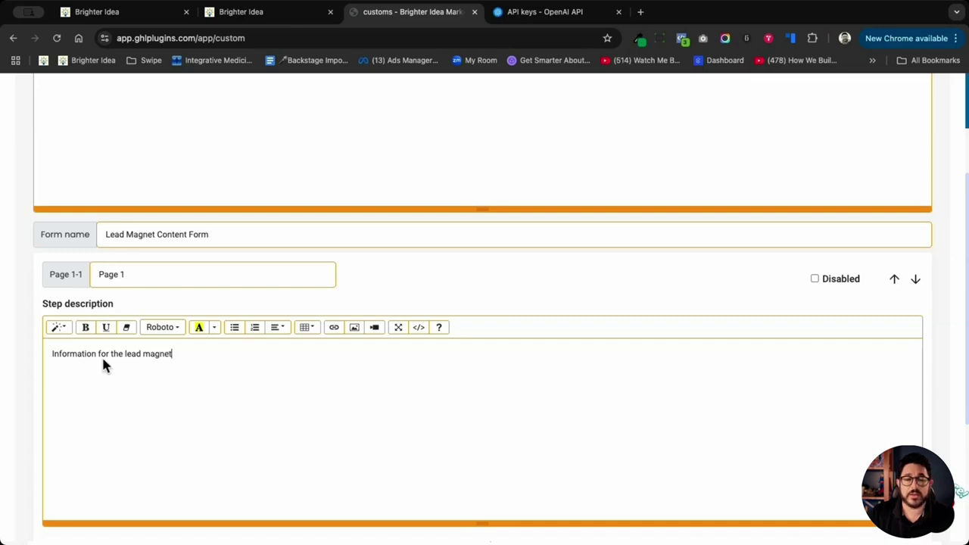
- Assign the Your Name custom value to the page's first field, and view that field's prefix, suffix and description options
{"action": "scroll", "coordinate": [119, 413], "scroll_direction": "down", "scroll_amount": 3}
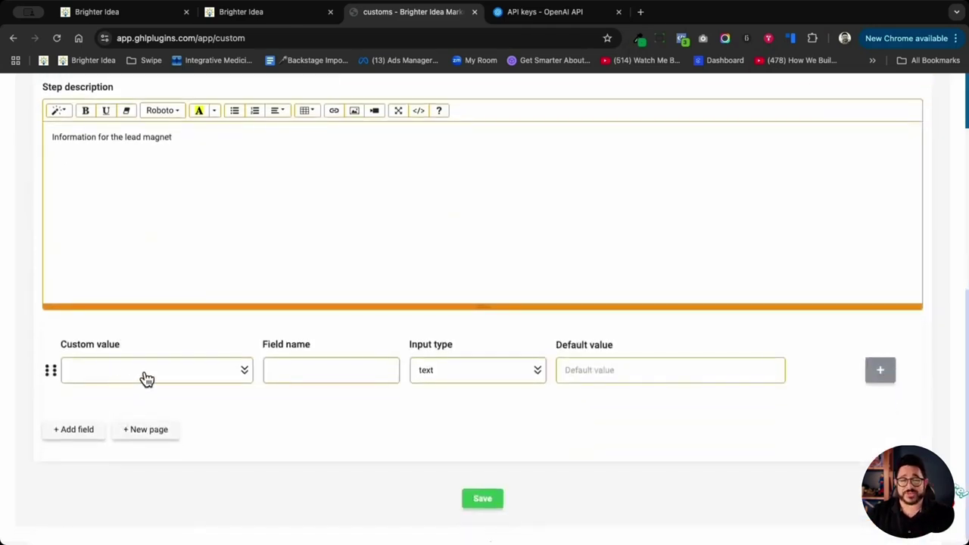
{"action": "left_click", "coordinate": [146, 379]}
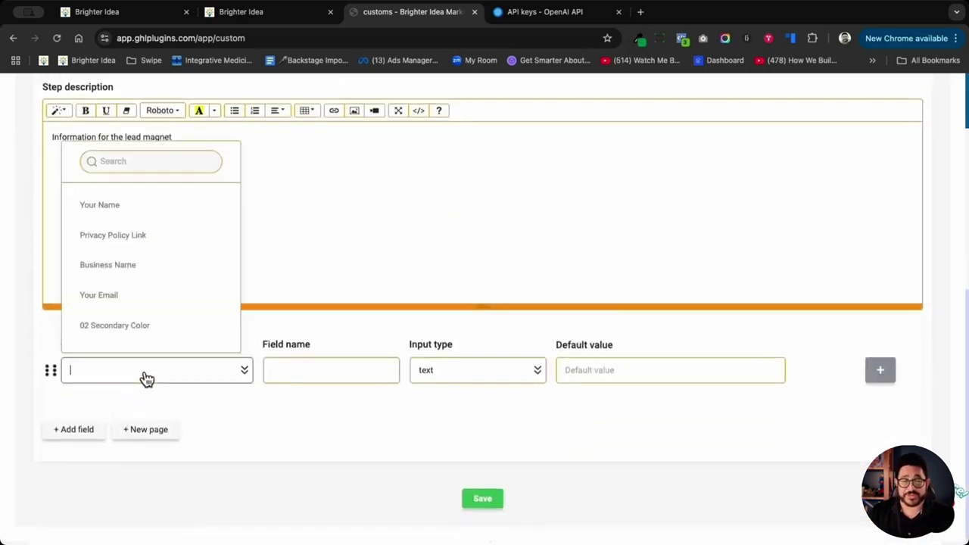
{"action": "scroll", "coordinate": [169, 289], "scroll_direction": "down", "scroll_amount": 3}
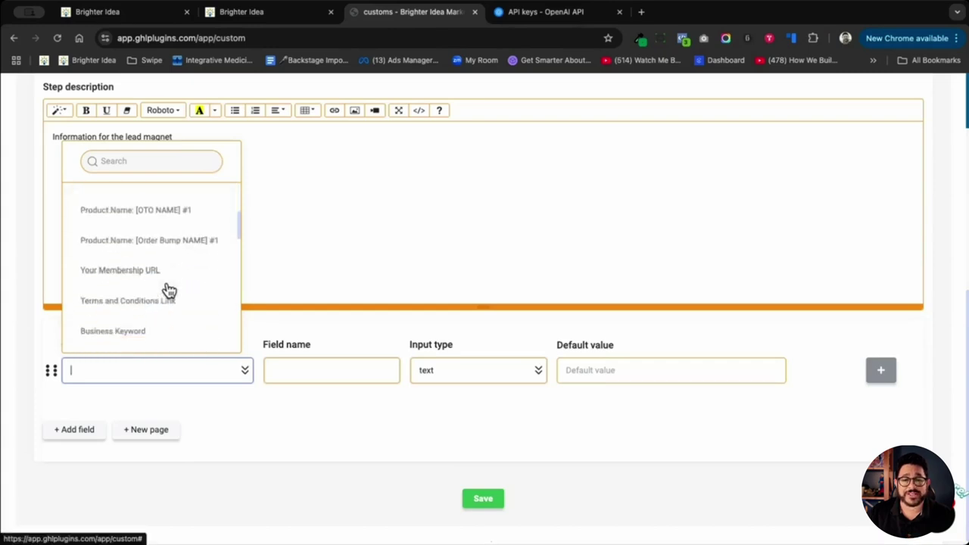
{"action": "scroll", "coordinate": [168, 290], "scroll_direction": "down", "scroll_amount": 5}
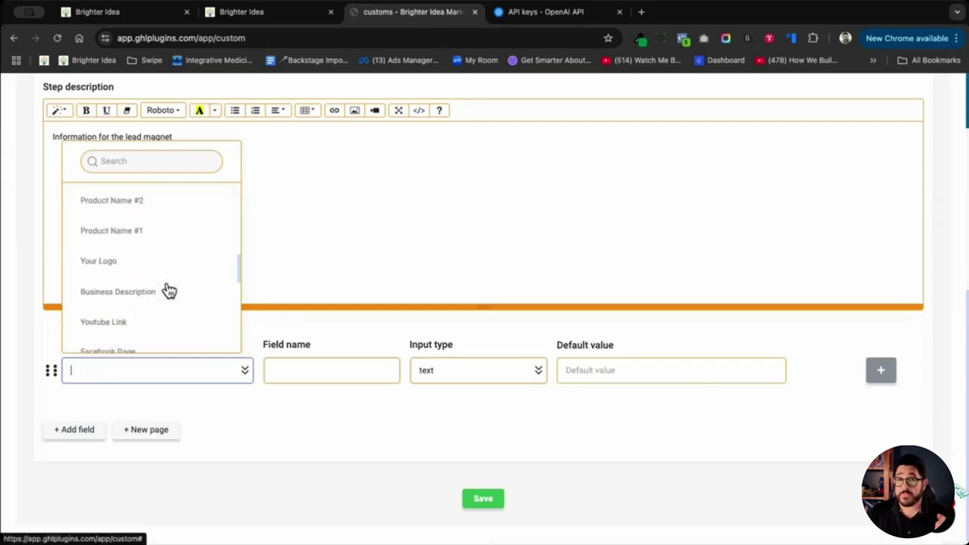
{"action": "scroll", "coordinate": [168, 290], "scroll_direction": "down", "scroll_amount": 2}
{"action": "scroll", "coordinate": [168, 291], "scroll_direction": "up", "scroll_amount": 4}
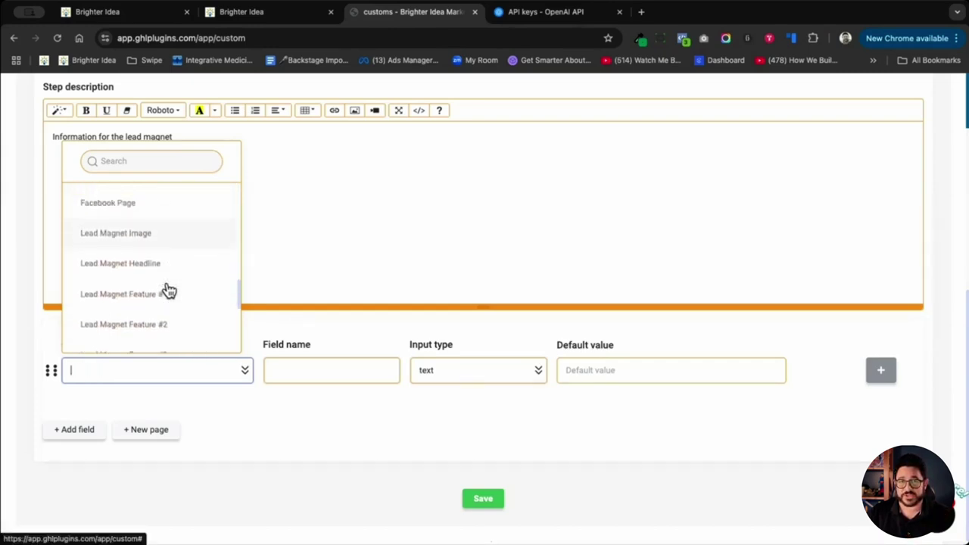
{"action": "scroll", "coordinate": [168, 291], "scroll_direction": "up", "scroll_amount": 6}
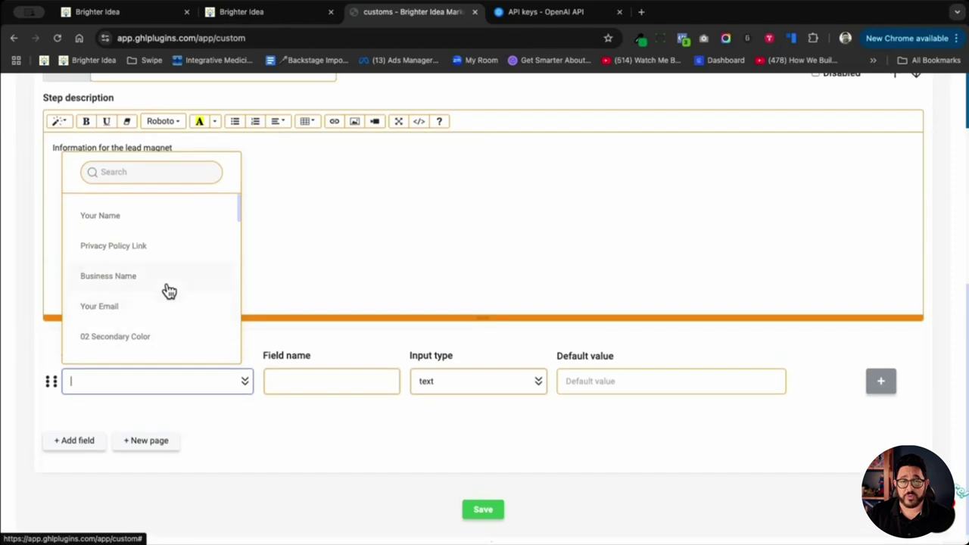
{"action": "left_click", "coordinate": [151, 219]}
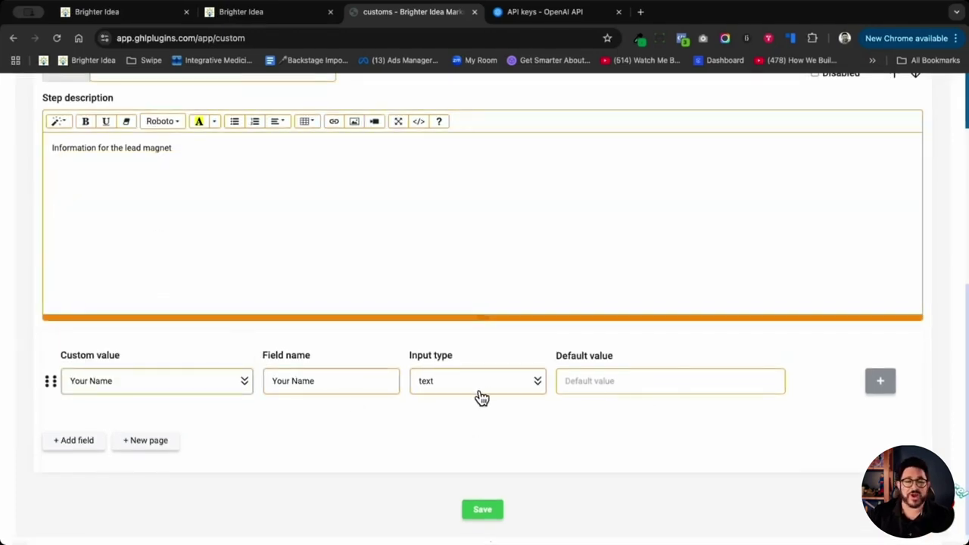
{"action": "left_click", "coordinate": [881, 387]}
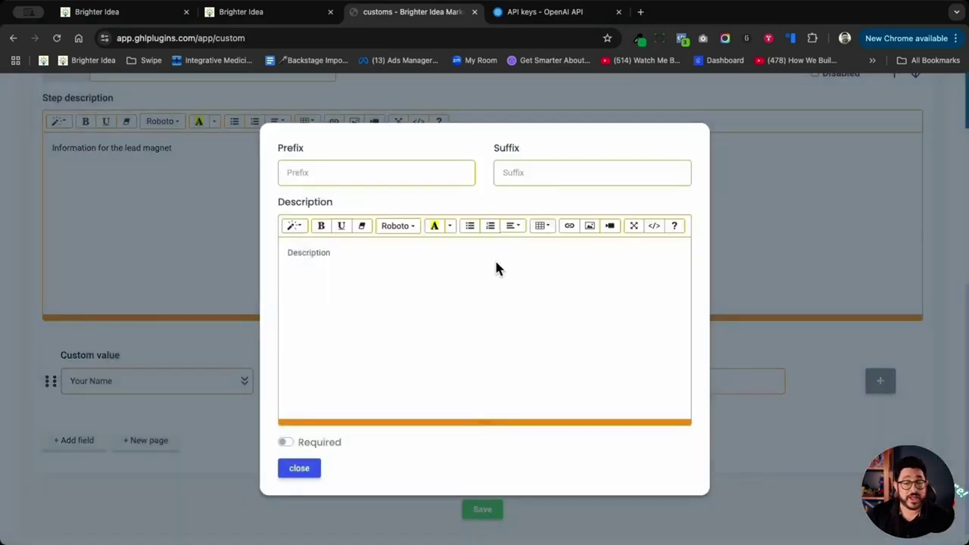
{"action": "left_click", "coordinate": [298, 471]}
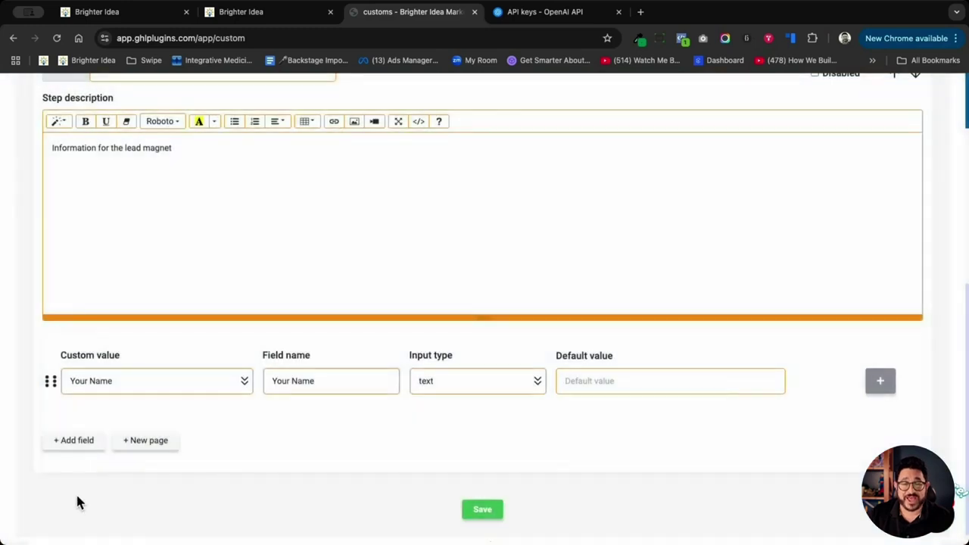
- Add a second field to the page and assign it the Business Name custom value
{"action": "left_click", "coordinate": [75, 441]}
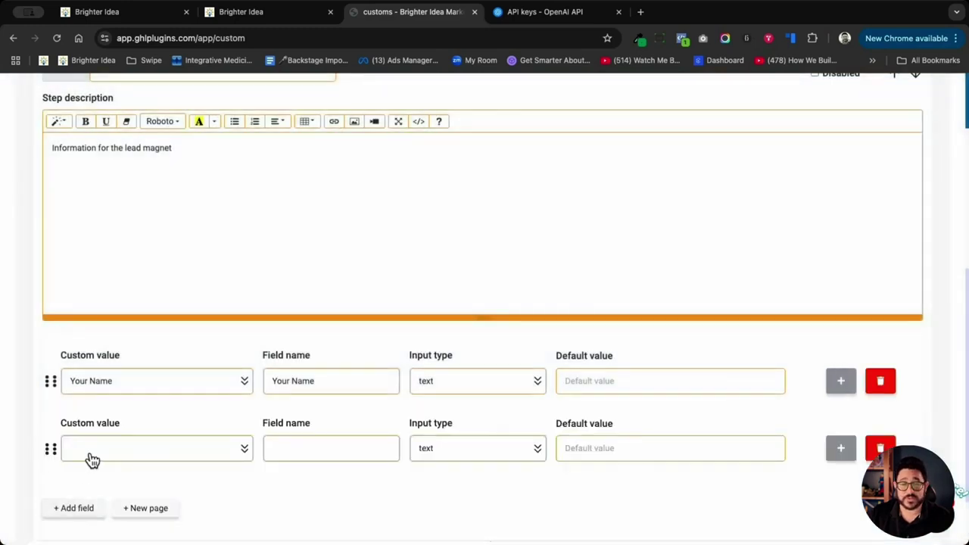
{"action": "left_click", "coordinate": [91, 454]}
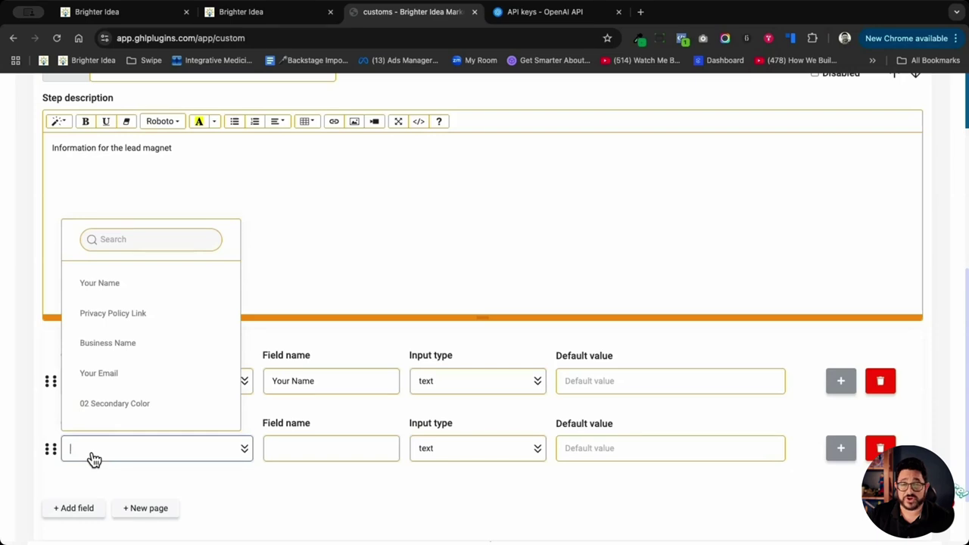
{"action": "left_click", "coordinate": [146, 349]}
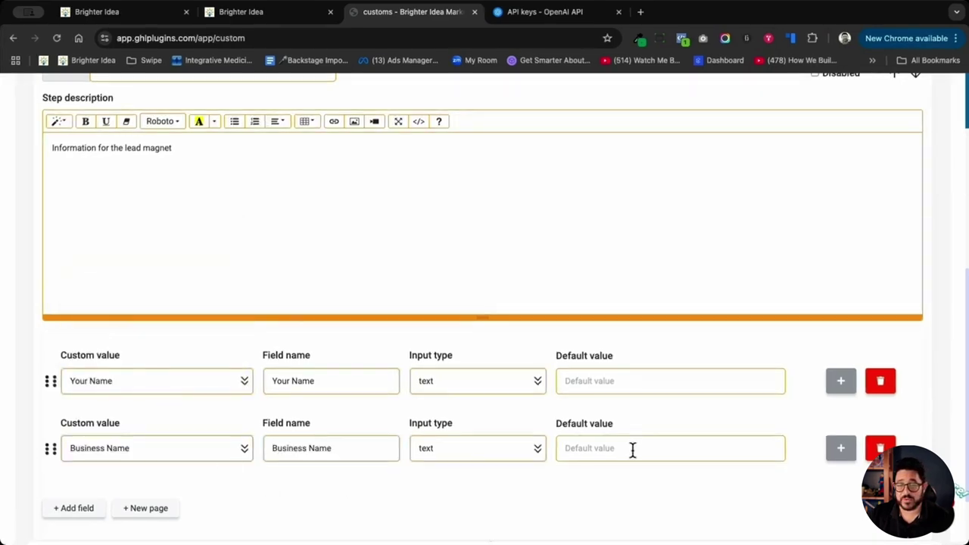
- Add a third field to the page and assign it the 01 Primary Color custom value
{"action": "left_click", "coordinate": [72, 509]}
{"action": "scroll", "coordinate": [151, 454], "scroll_direction": "down", "scroll_amount": 3}
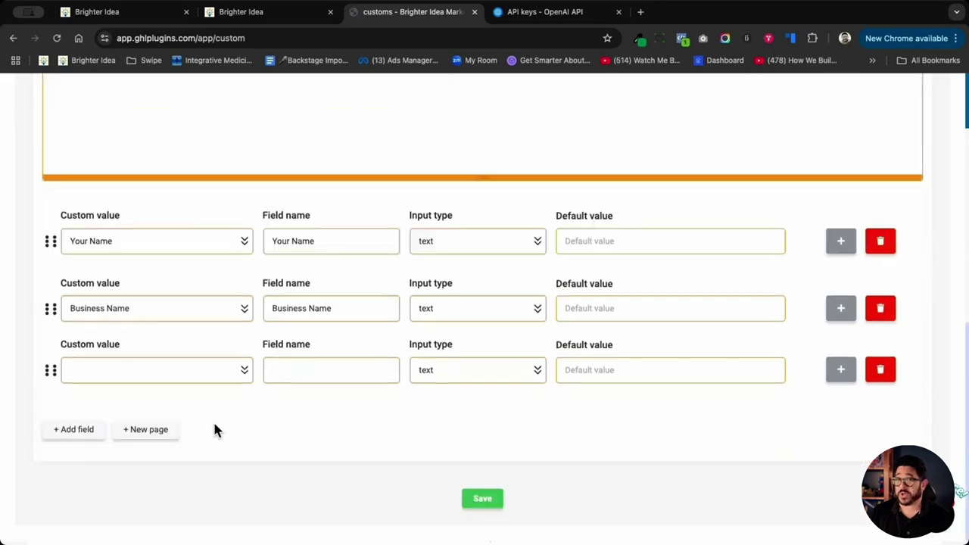
{"action": "left_click", "coordinate": [202, 380]}
{"action": "scroll", "coordinate": [186, 271], "scroll_direction": "down", "scroll_amount": 6}
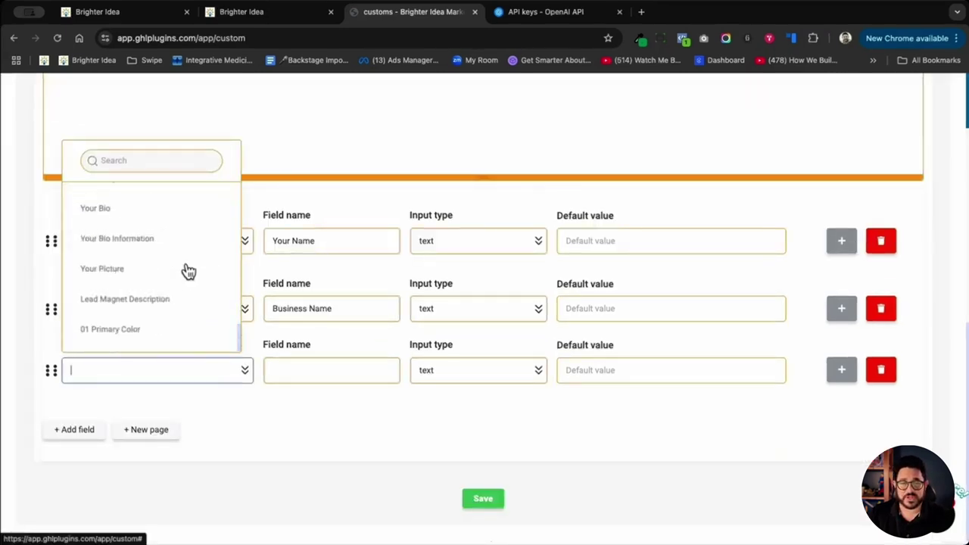
{"action": "left_click", "coordinate": [135, 329]}
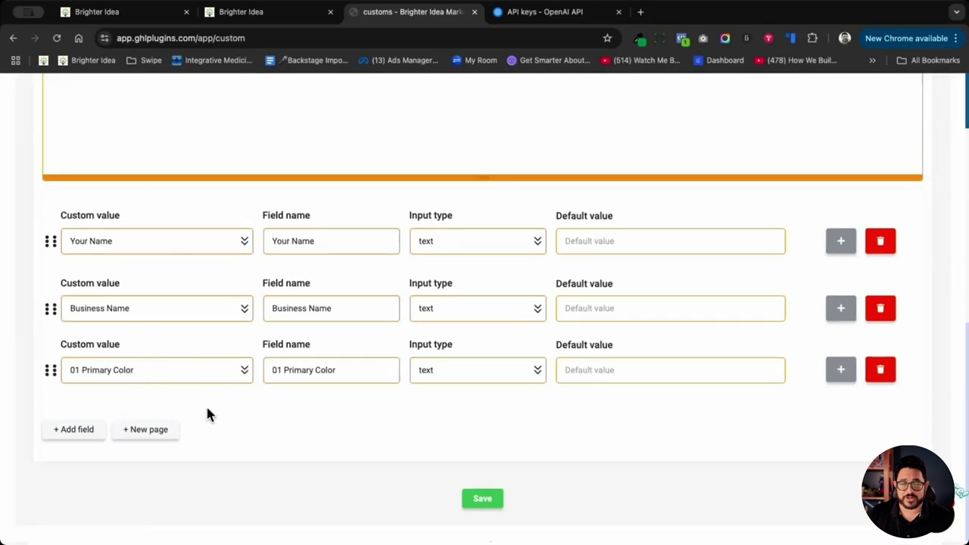
- Set the input type of the 01 Primary Color field to Color picker
{"action": "left_click", "coordinate": [483, 386]}
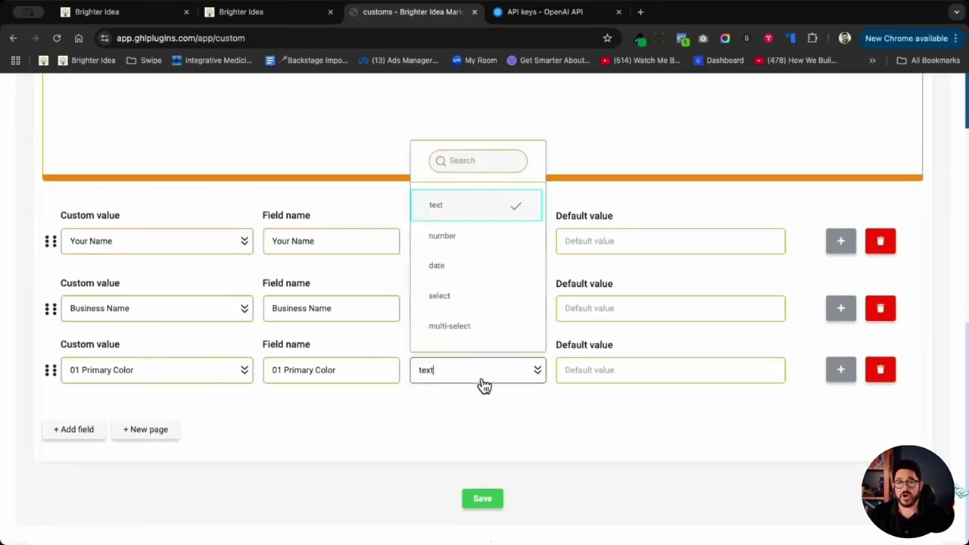
{"action": "scroll", "coordinate": [484, 302], "scroll_direction": "down", "scroll_amount": 4}
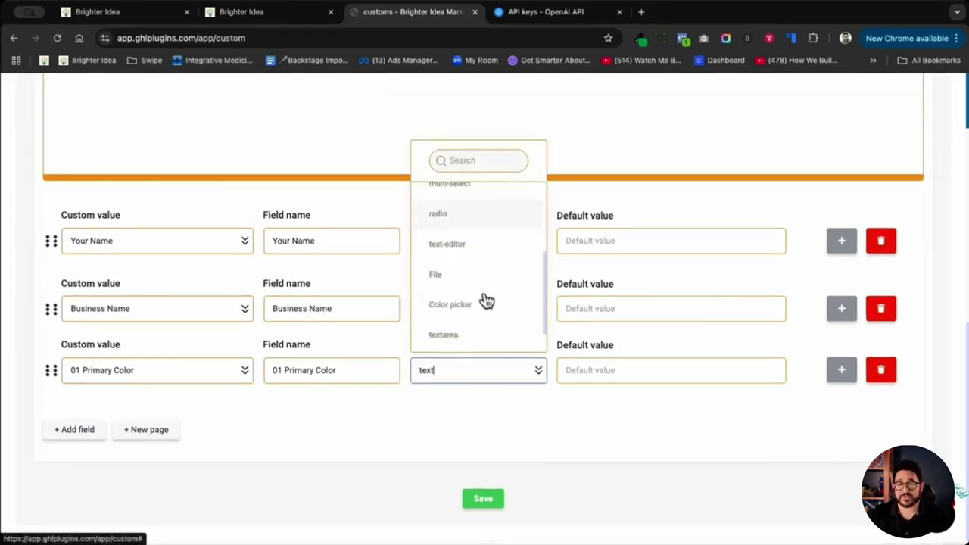
{"action": "left_click", "coordinate": [464, 303]}
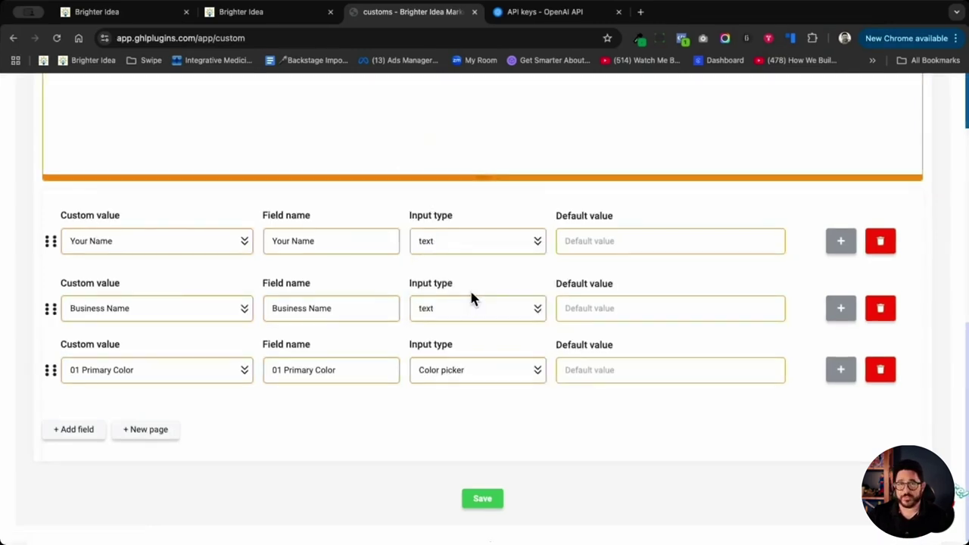
- Add a fourth field, assign it the 02 Secondary Color custom value and set its input type to Color picker
{"action": "left_click", "coordinate": [75, 429]}
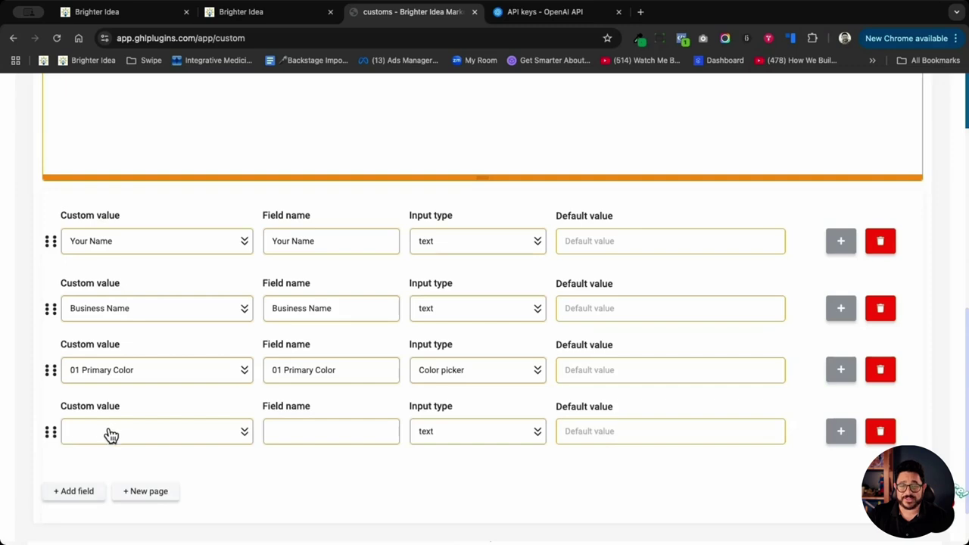
{"action": "left_click", "coordinate": [108, 433]}
{"action": "left_click", "coordinate": [134, 386]}
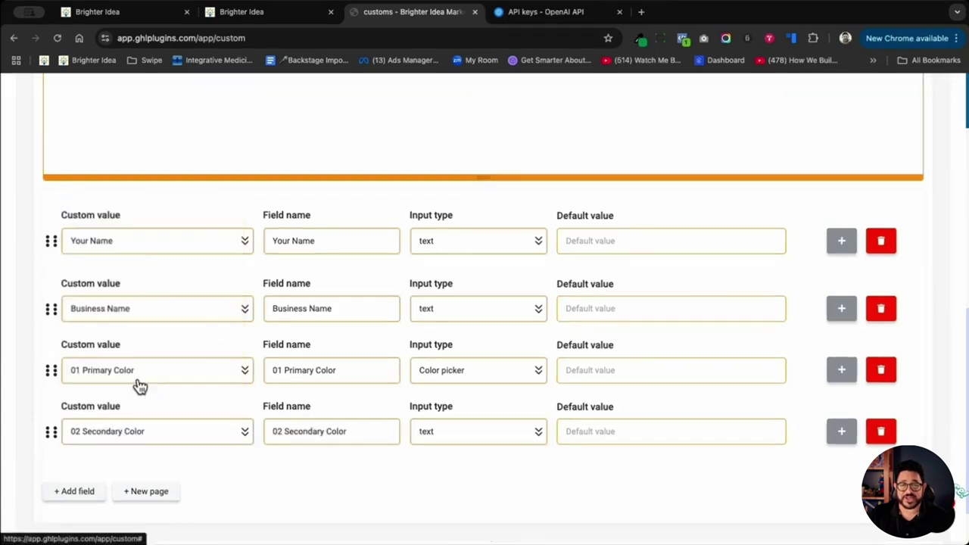
{"action": "left_click", "coordinate": [494, 441]}
{"action": "scroll", "coordinate": [482, 359], "scroll_direction": "down", "scroll_amount": 5}
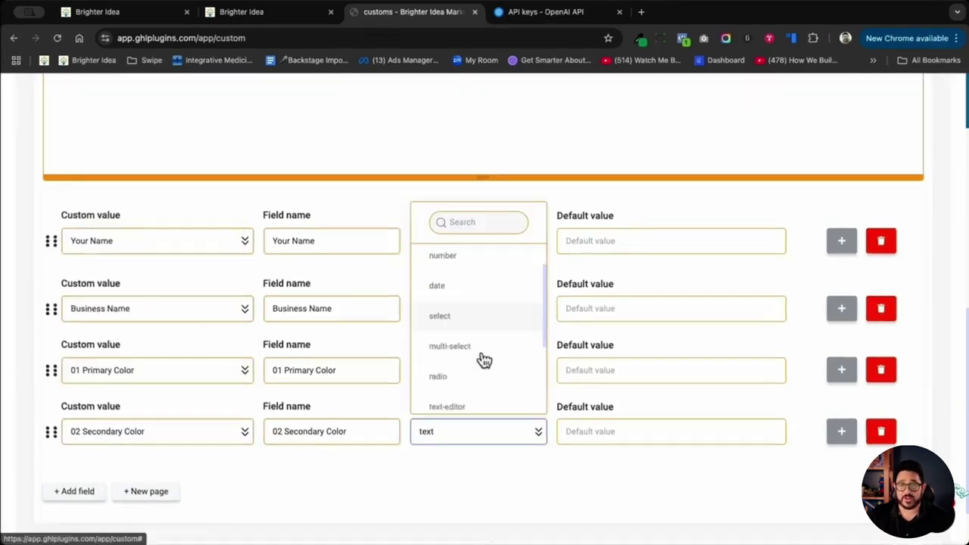
{"action": "left_click", "coordinate": [467, 333]}
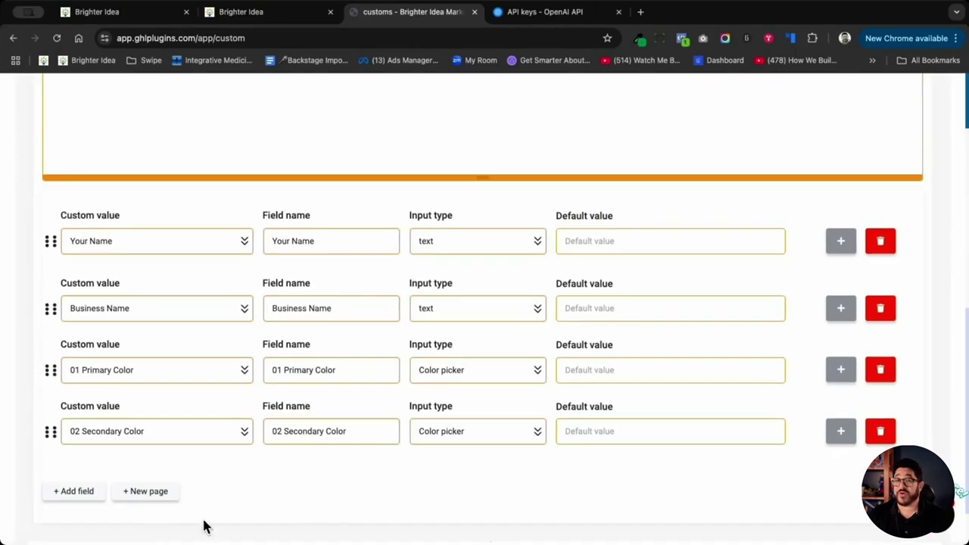
- Add a fifth field and check which custom value the logo image uses in the Lead Magnet Clone page builder
{"action": "left_click", "coordinate": [86, 499]}
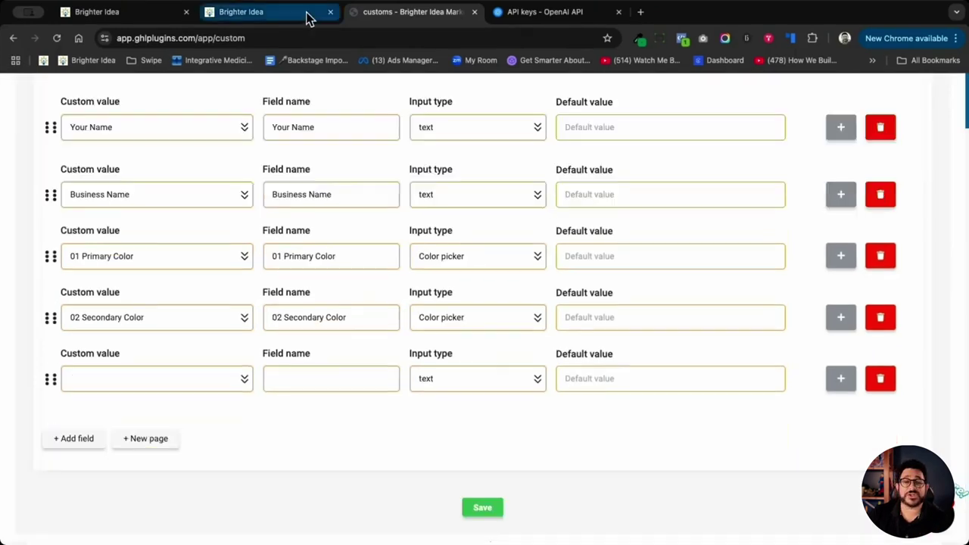
{"action": "left_click", "coordinate": [308, 14]}
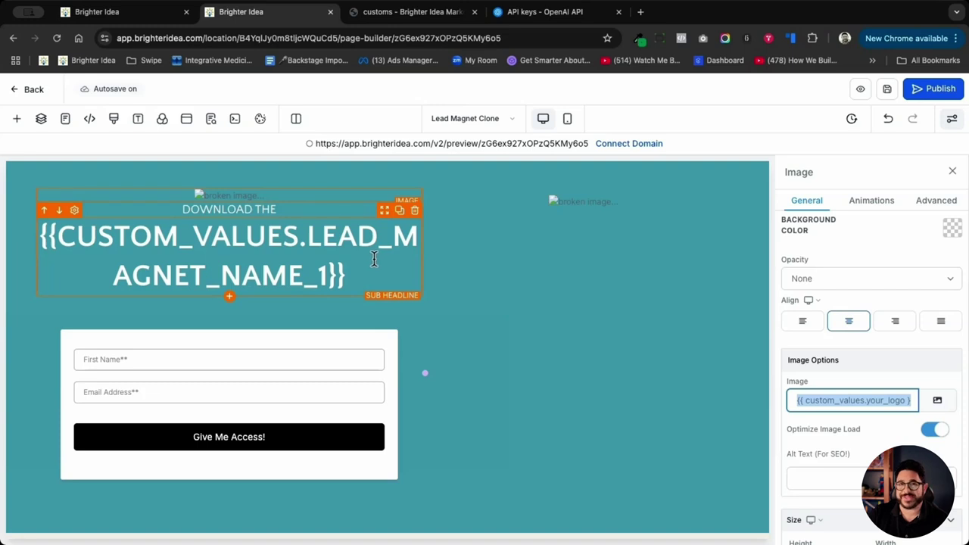
{"action": "left_click", "coordinate": [258, 201]}
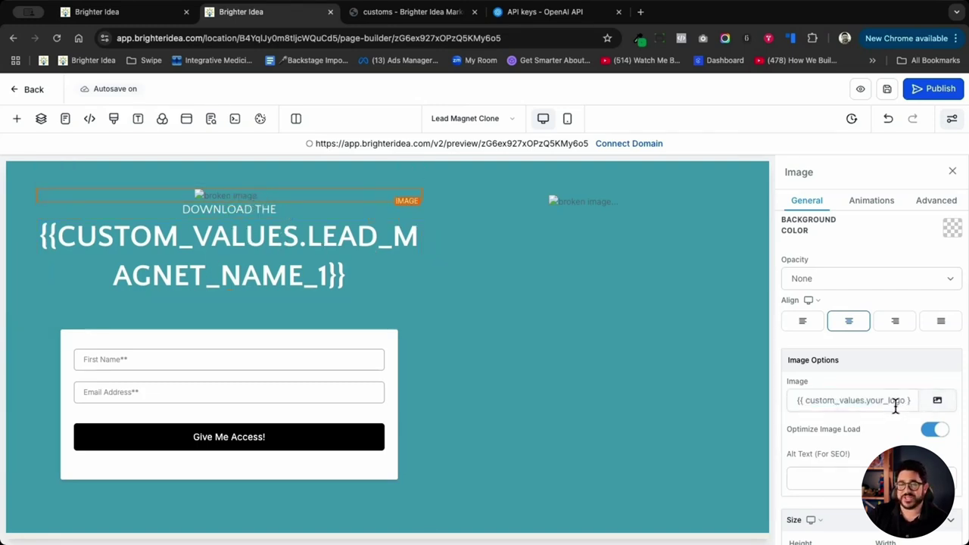
{"action": "left_click", "coordinate": [425, 15]}
- Search the custom values for Logo and assign Your Logo to the empty fifth field
{"action": "left_click", "coordinate": [186, 386]}
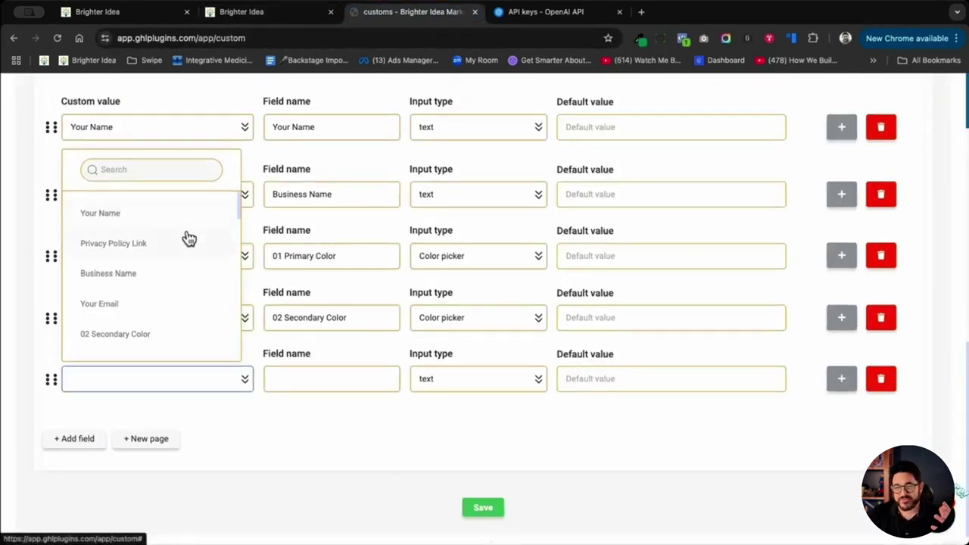
{"action": "scroll", "coordinate": [190, 238], "scroll_direction": "down", "scroll_amount": 3}
{"action": "scroll", "coordinate": [189, 238], "scroll_direction": "up", "scroll_amount": 3}
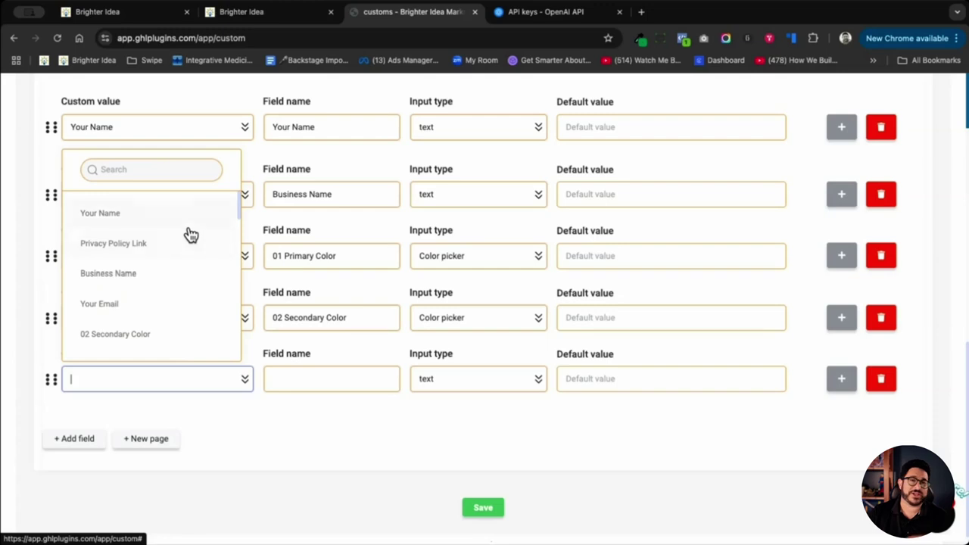
{"action": "left_click", "coordinate": [152, 169]}
{"action": "type", "text": "Logo"}
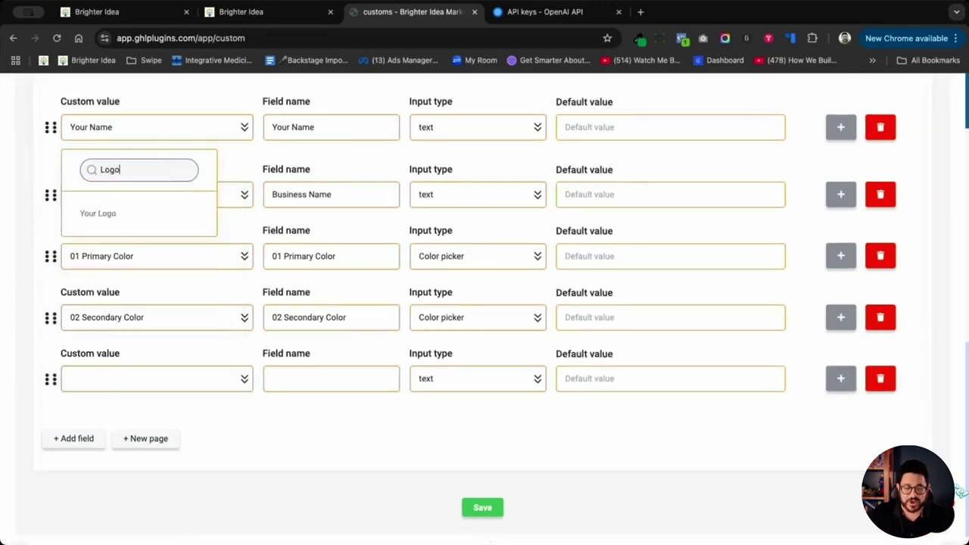
{"action": "left_click", "coordinate": [127, 213]}
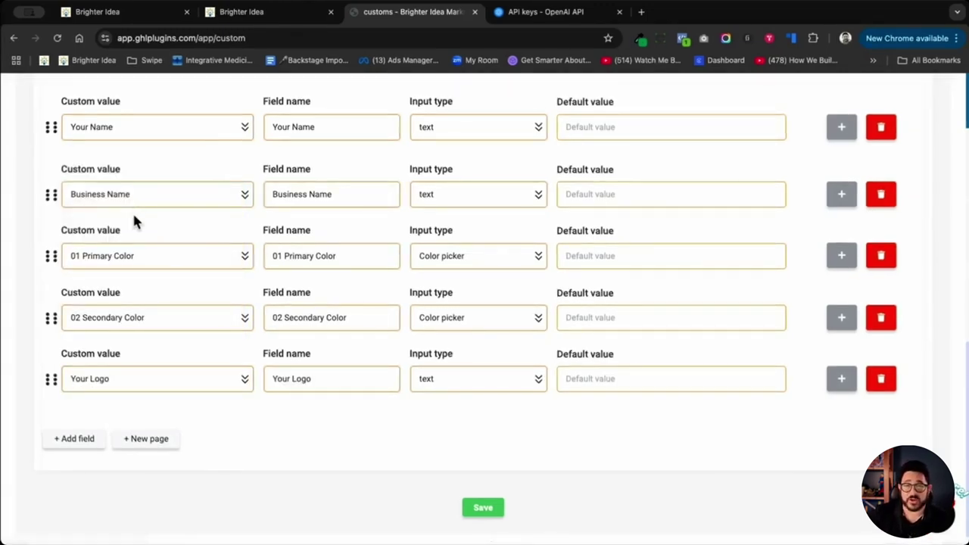
- Set the input type of the Your Logo field to File
{"action": "left_click", "coordinate": [488, 390]}
{"action": "scroll", "coordinate": [474, 283], "scroll_direction": "down", "scroll_amount": 3}
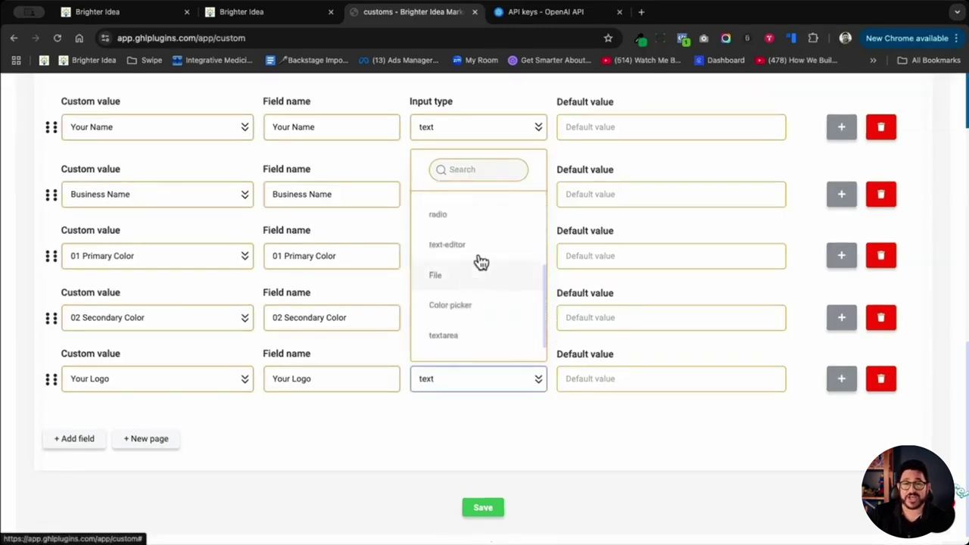
{"action": "left_click", "coordinate": [477, 279]}
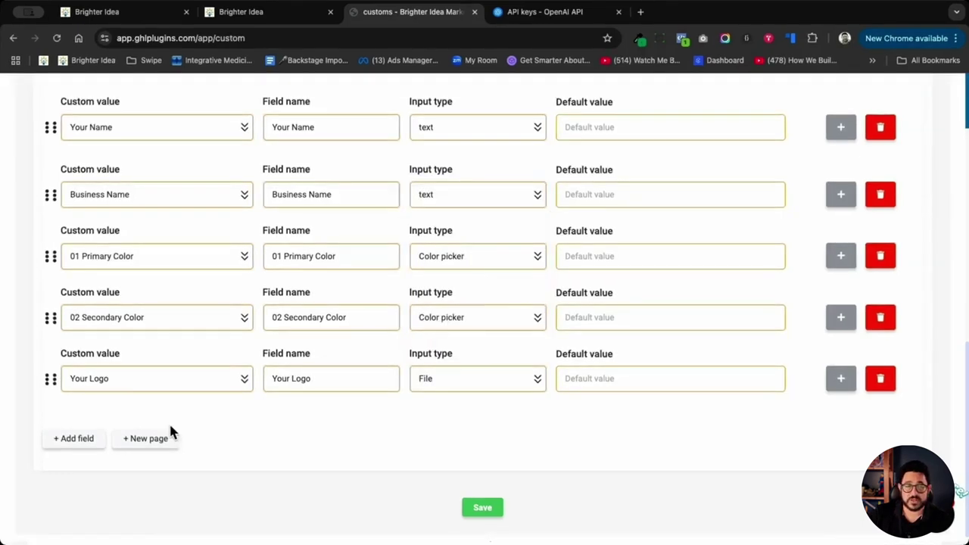
- Add a sixth field and, after checking the funnel page's sub headline, assign it the Lead Magnet Name #1 custom value
{"action": "left_click", "coordinate": [76, 442]}
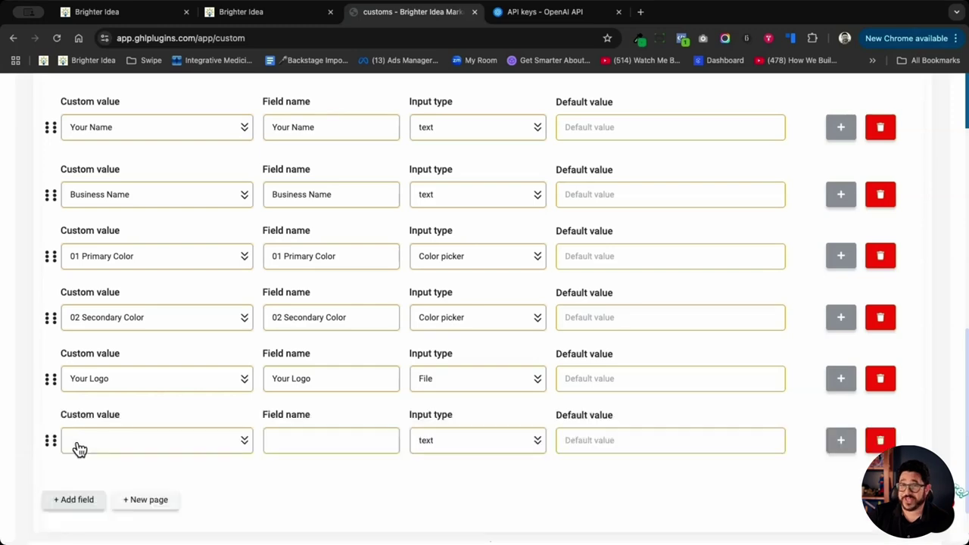
{"action": "left_click", "coordinate": [299, 20]}
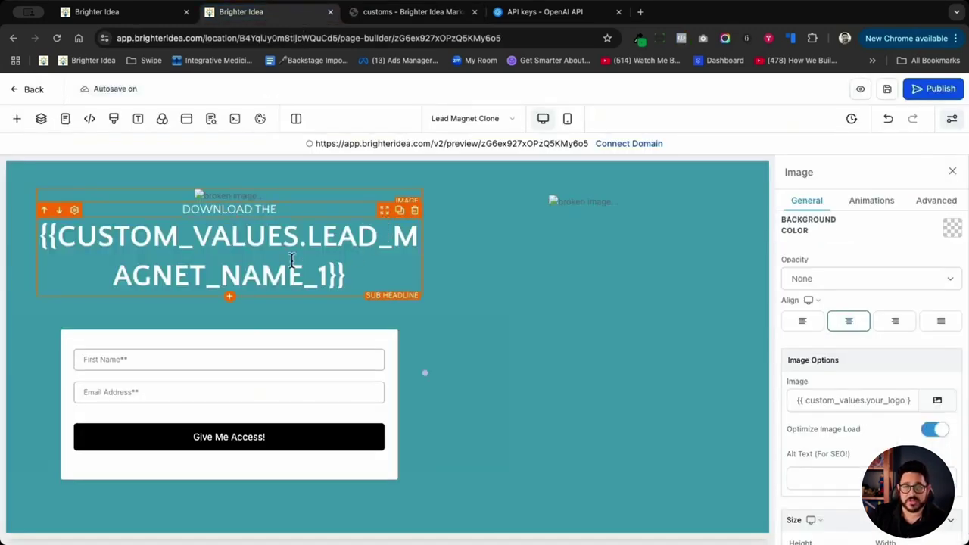
{"action": "left_click", "coordinate": [416, 15]}
{"action": "type", "text": "name"}
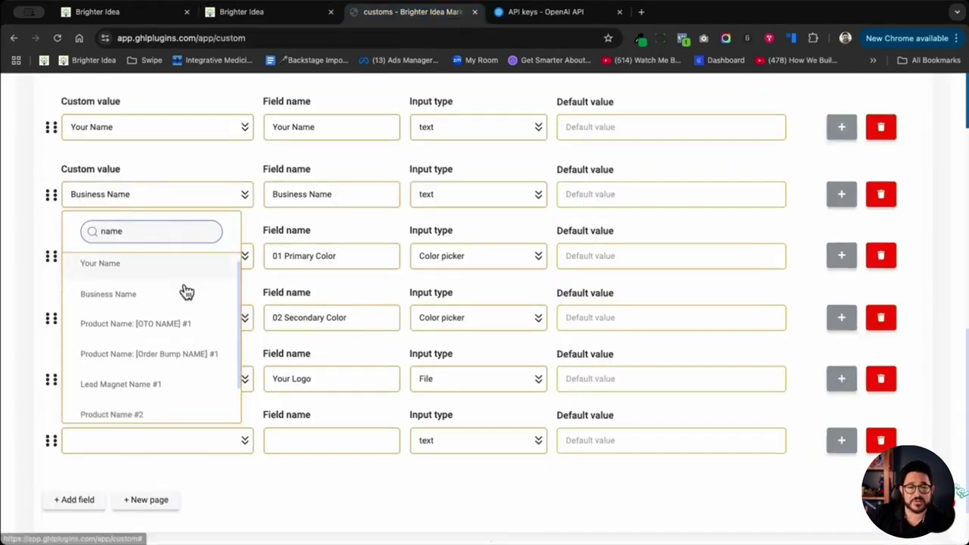
{"action": "scroll", "coordinate": [175, 311], "scroll_direction": "down", "scroll_amount": 2}
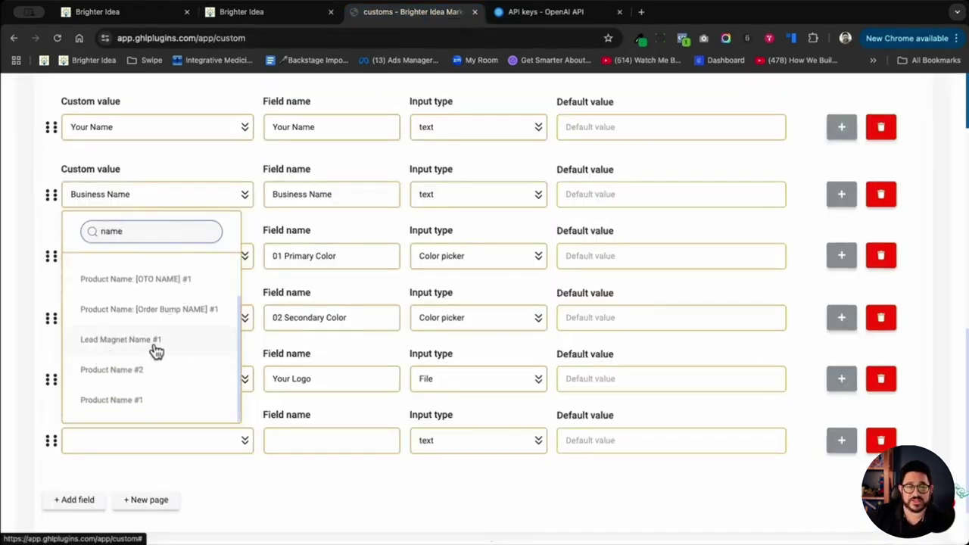
{"action": "left_click", "coordinate": [155, 340]}
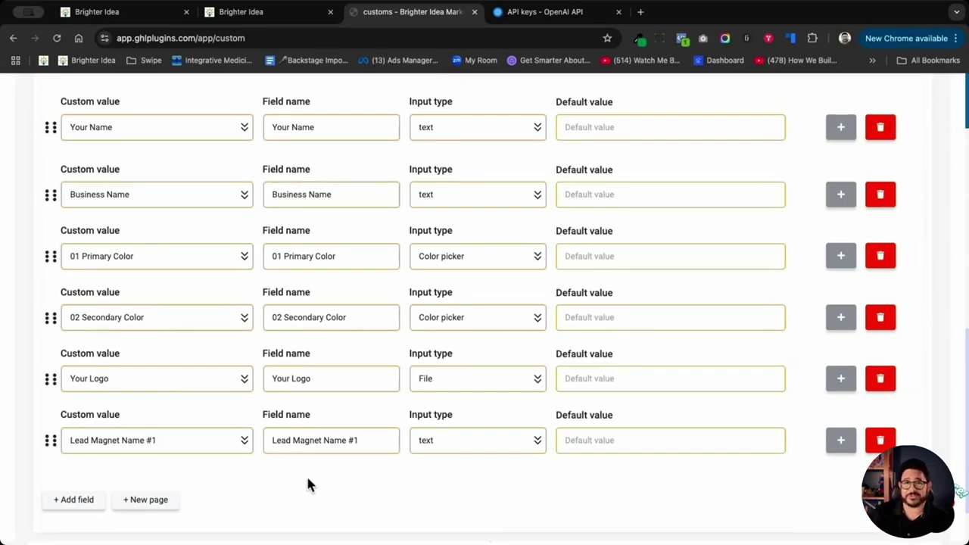
- Check the funnel page's lower section for its custom values, and add a seventh field assigned to Lead Magnet Headline
{"action": "left_click", "coordinate": [276, 16]}
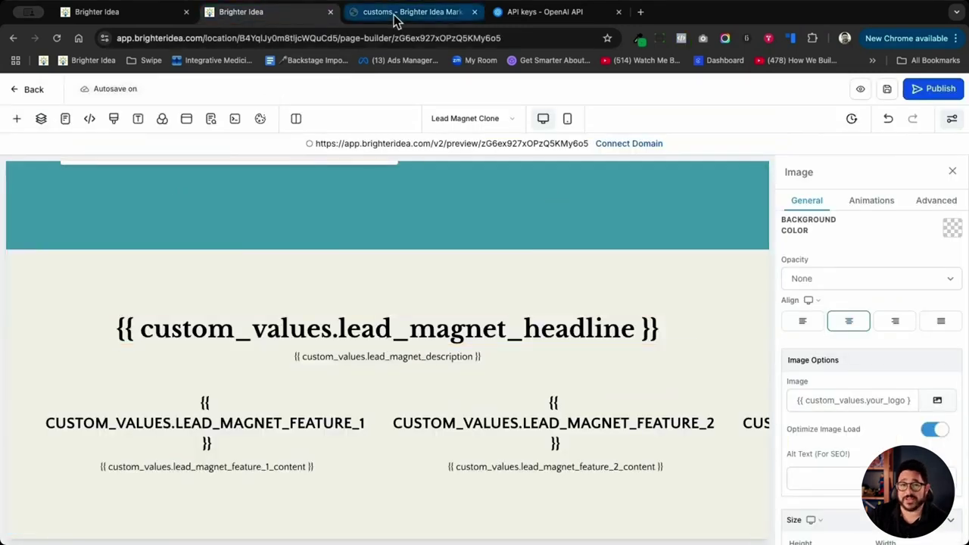
{"action": "left_click", "coordinate": [396, 12]}
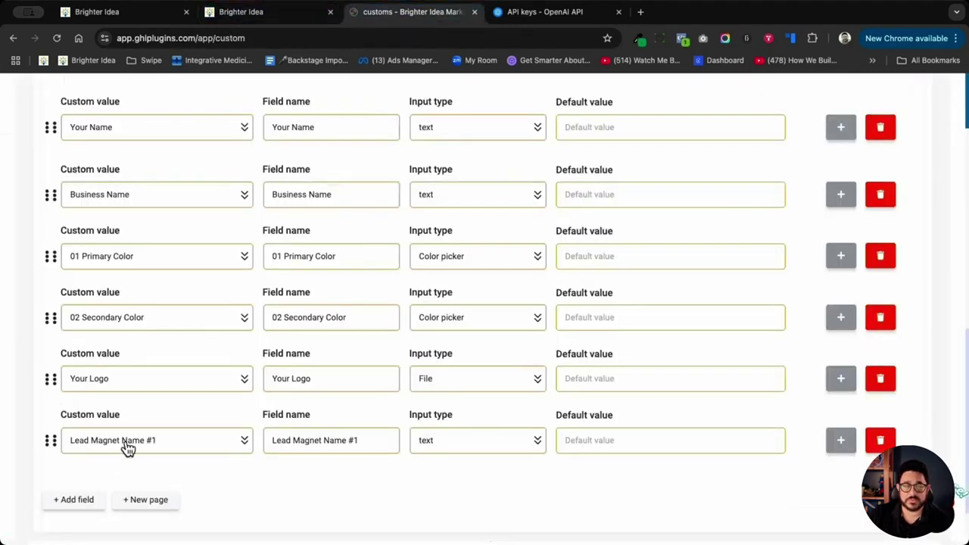
{"action": "left_click", "coordinate": [81, 498]}
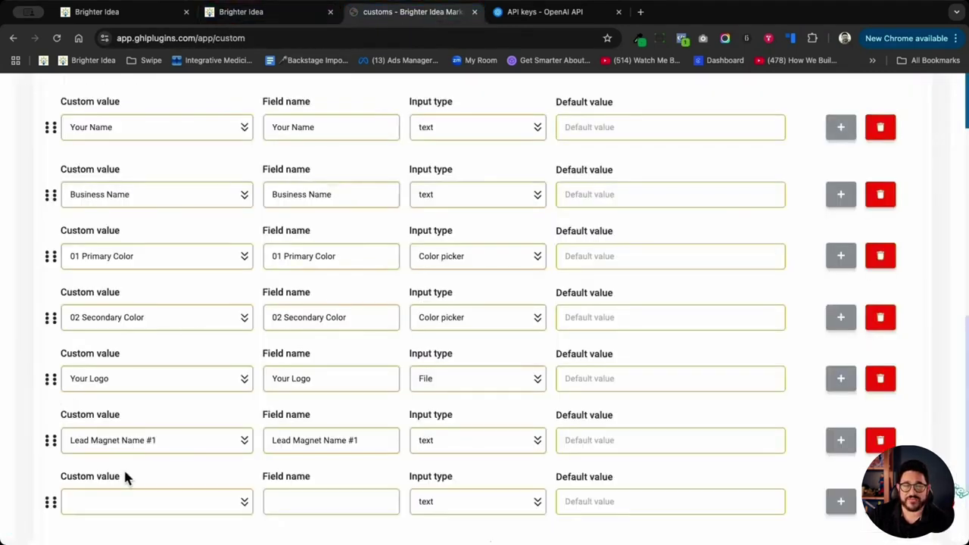
{"action": "scroll", "coordinate": [127, 469], "scroll_direction": "down", "scroll_amount": 2}
{"action": "left_click", "coordinate": [130, 420]}
{"action": "left_click", "coordinate": [119, 200]}
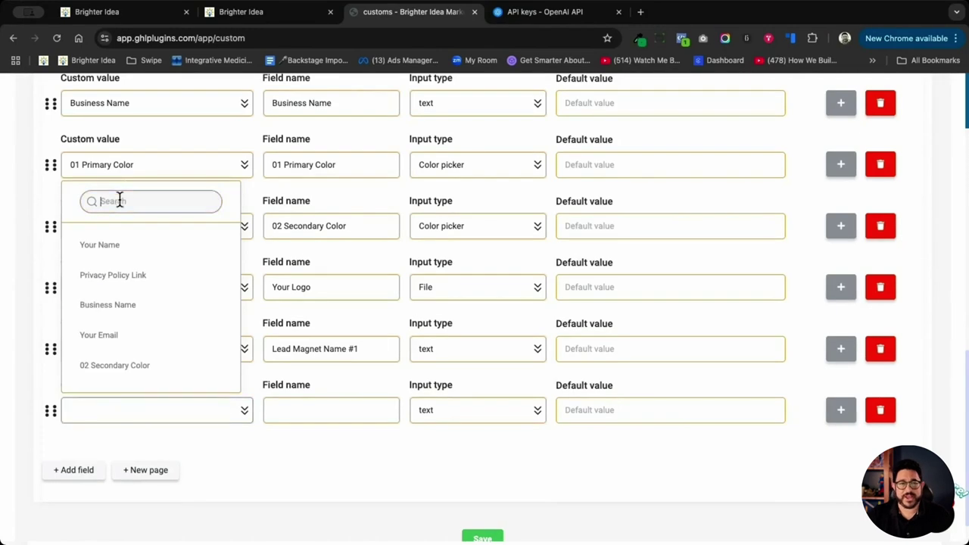
{"action": "type", "text": "hea"}
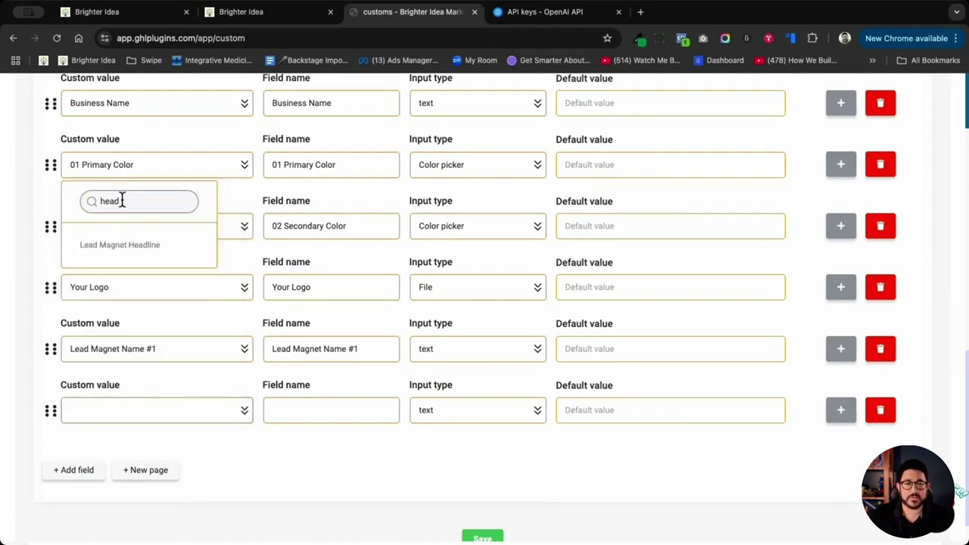
{"action": "type", "text": "d"}
{"action": "left_click", "coordinate": [140, 244]}
- Add an eighth field and assign it the Lead Magnet Description custom value
{"action": "left_click", "coordinate": [165, 442]}
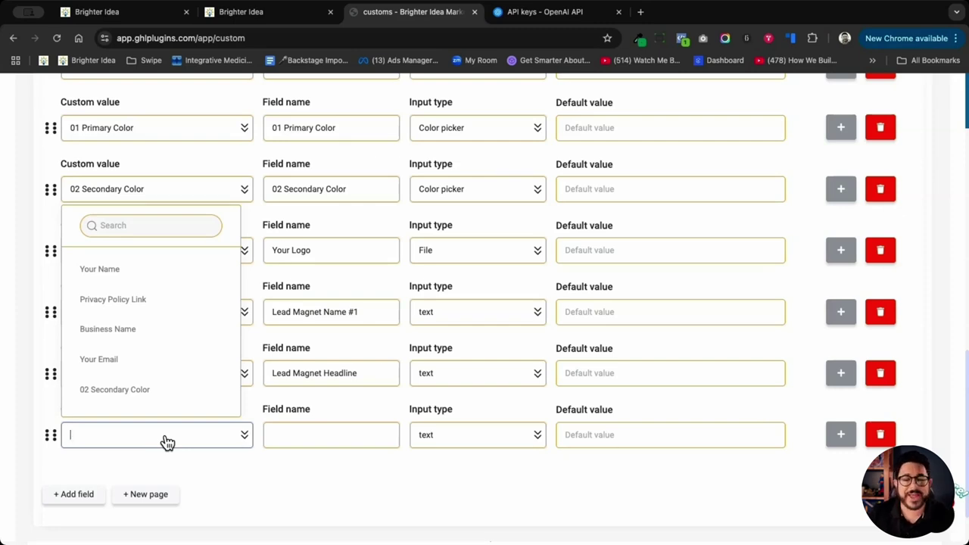
{"action": "type", "text": "descr"}
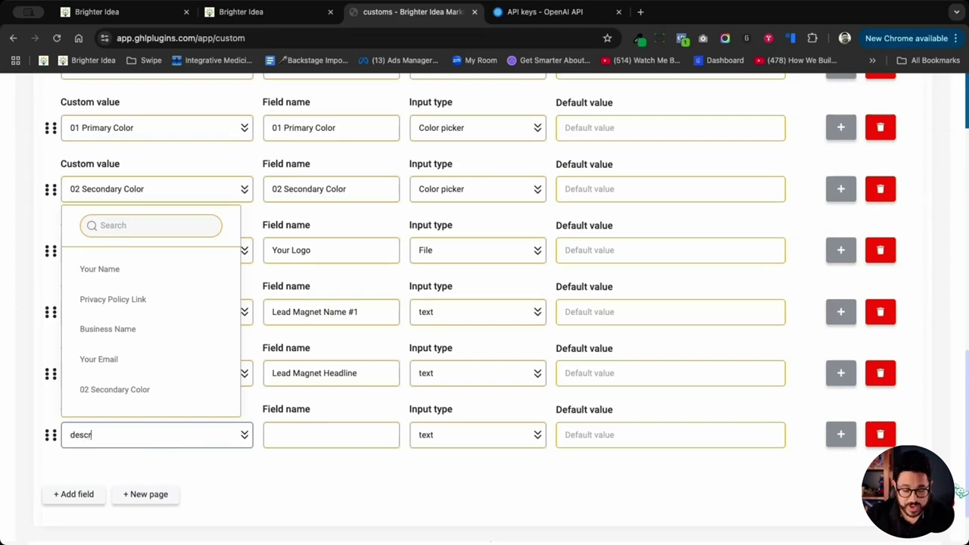
{"action": "type", "text": "ip"}
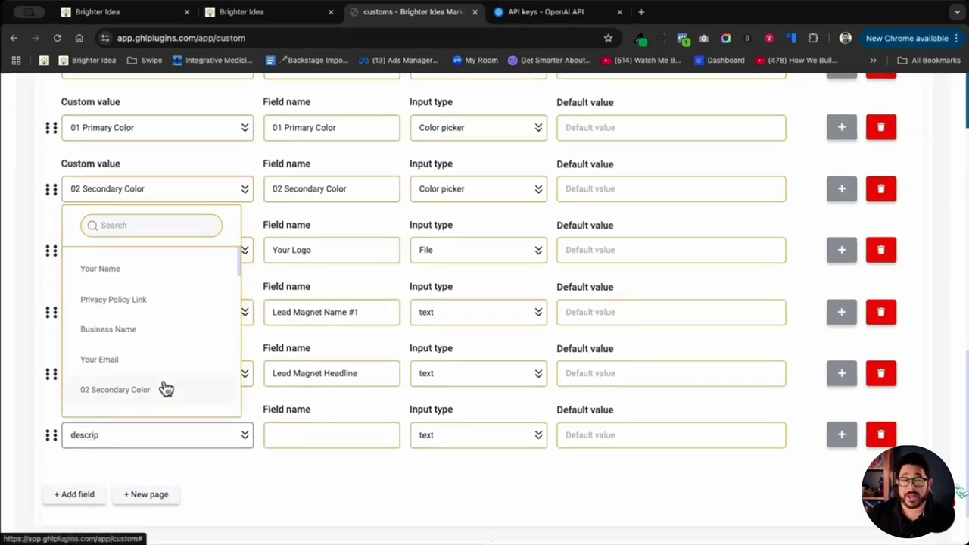
{"action": "double_click", "coordinate": [148, 439]}
{"action": "key", "text": "Return"}
- Set the input type of the Lead Magnet Description field to AI
{"action": "left_click", "coordinate": [495, 445]}
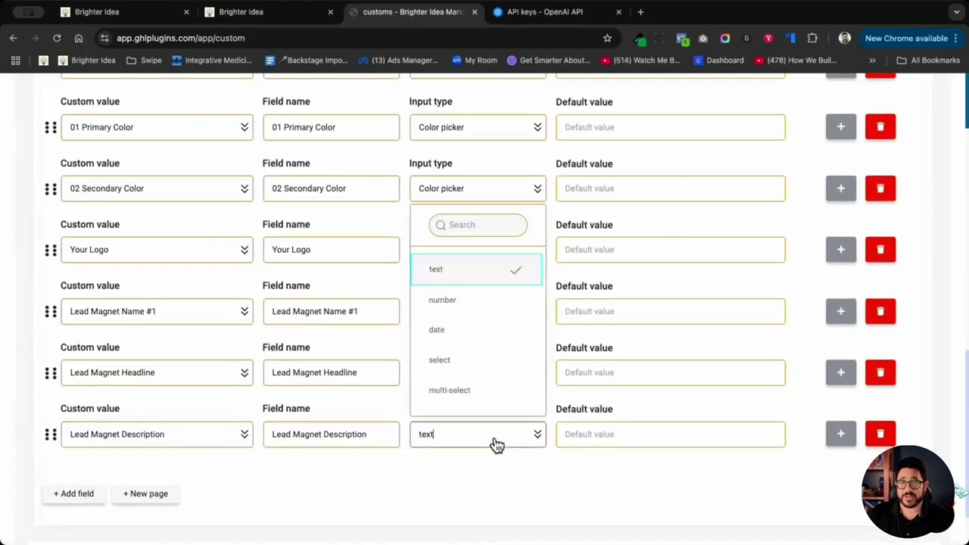
{"action": "scroll", "coordinate": [484, 341], "scroll_direction": "down", "scroll_amount": 3}
{"action": "scroll", "coordinate": [486, 341], "scroll_direction": "down", "scroll_amount": 3}
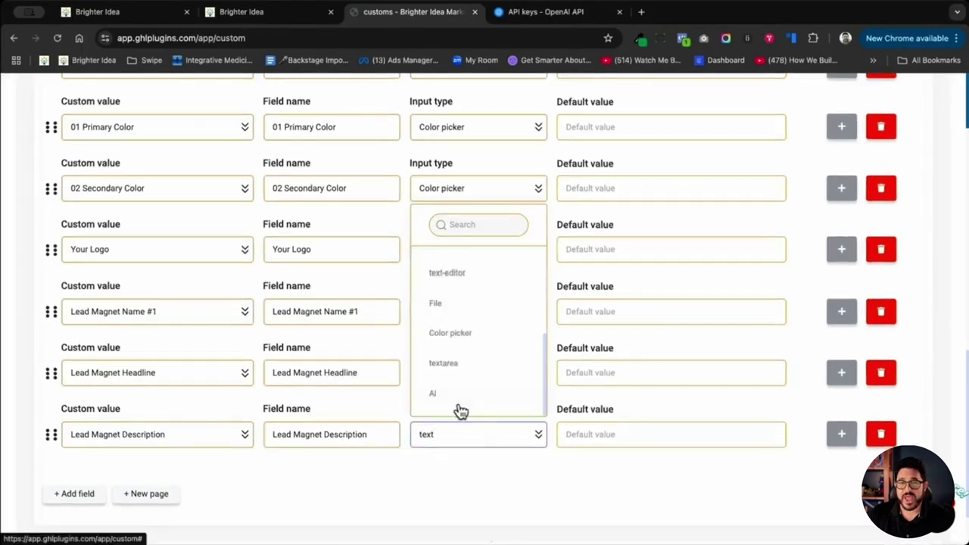
{"action": "left_click", "coordinate": [458, 393]}
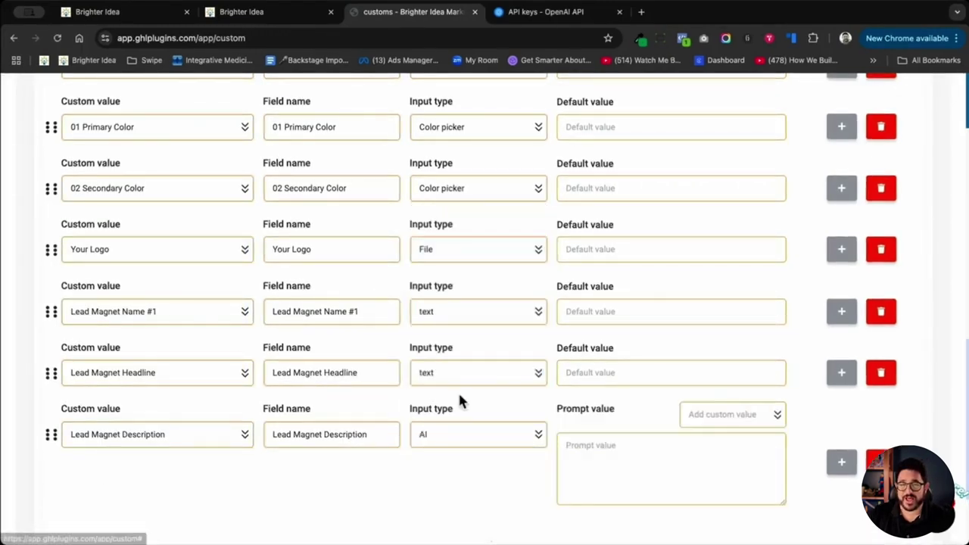
- Insert the Lead Magnet Headline custom value into the AI prompt of the Lead Magnet Description field
{"action": "left_click", "coordinate": [730, 417]}
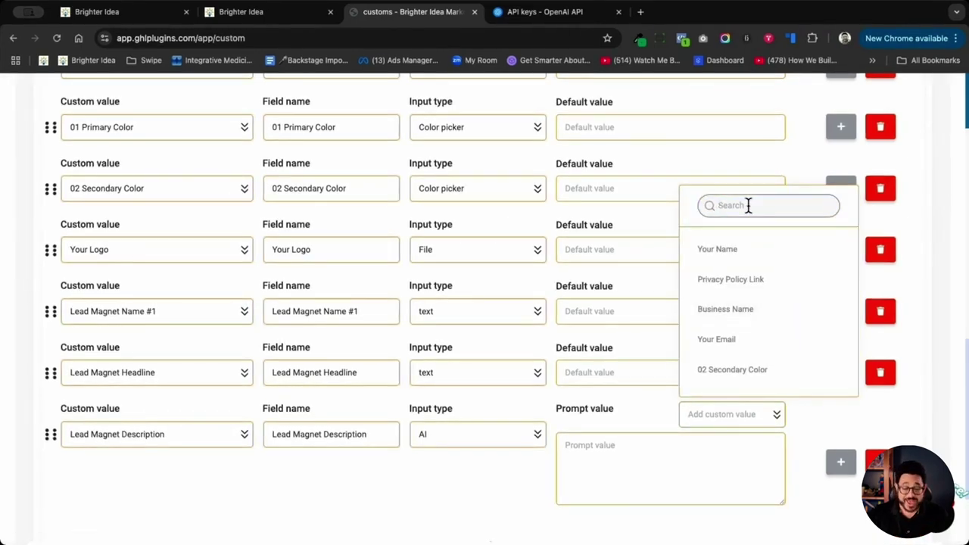
{"action": "type", "text": "headline"}
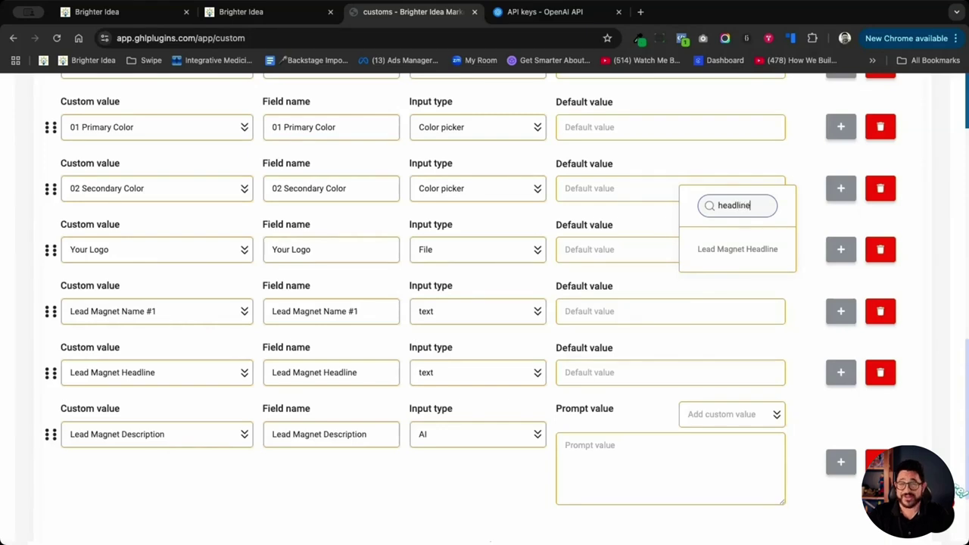
{"action": "left_click", "coordinate": [738, 249]}
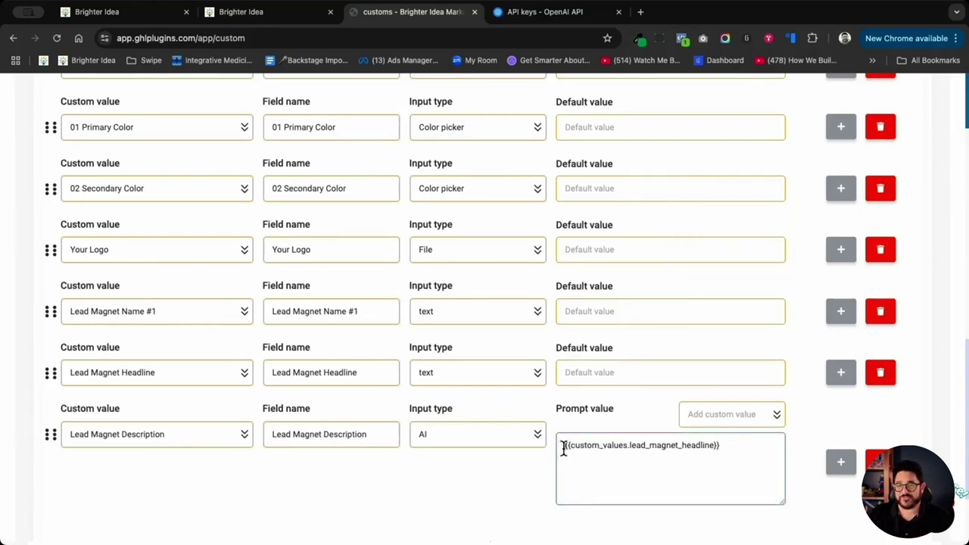
- Complete the description prompt: 'I need a simple description for a lead magnet called {{custom_values.lead_magnet_name_1}} that has the headline {{custom_values.lead_magnet_headline}}. Please only make this 2 sentances long.'
{"action": "left_click", "coordinate": [758, 421]}
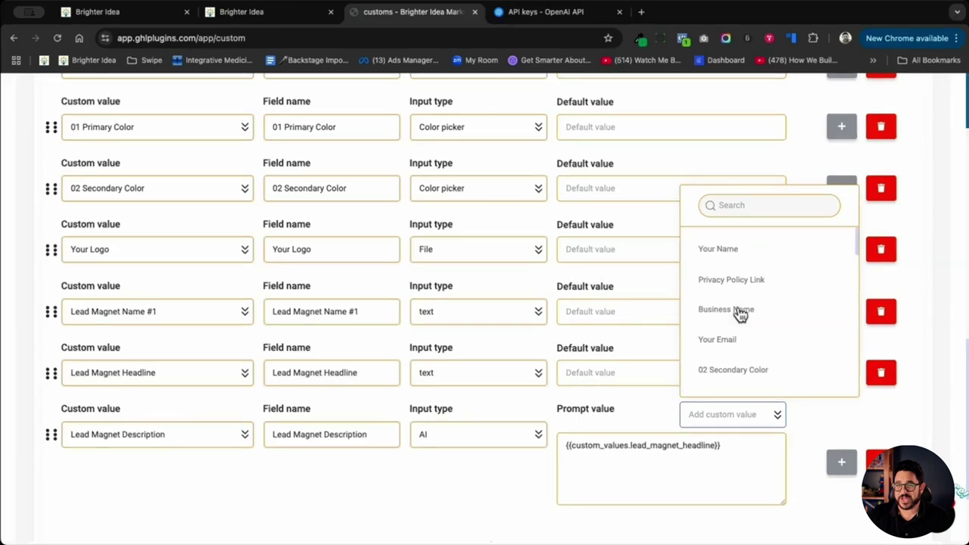
{"action": "scroll", "coordinate": [741, 314], "scroll_direction": "down", "scroll_amount": 5}
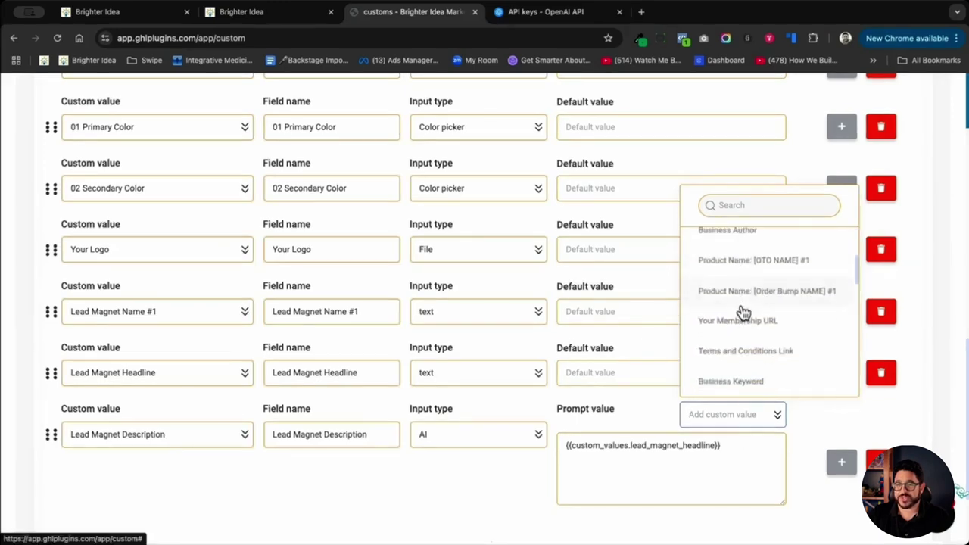
{"action": "scroll", "coordinate": [742, 314], "scroll_direction": "up", "scroll_amount": 3}
{"action": "left_click", "coordinate": [737, 208]}
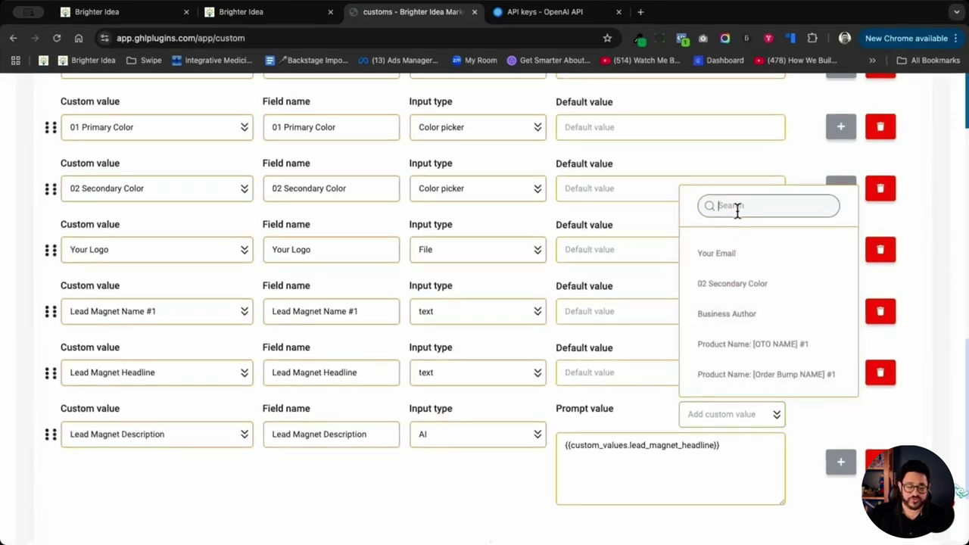
{"action": "type", "text": "name"}
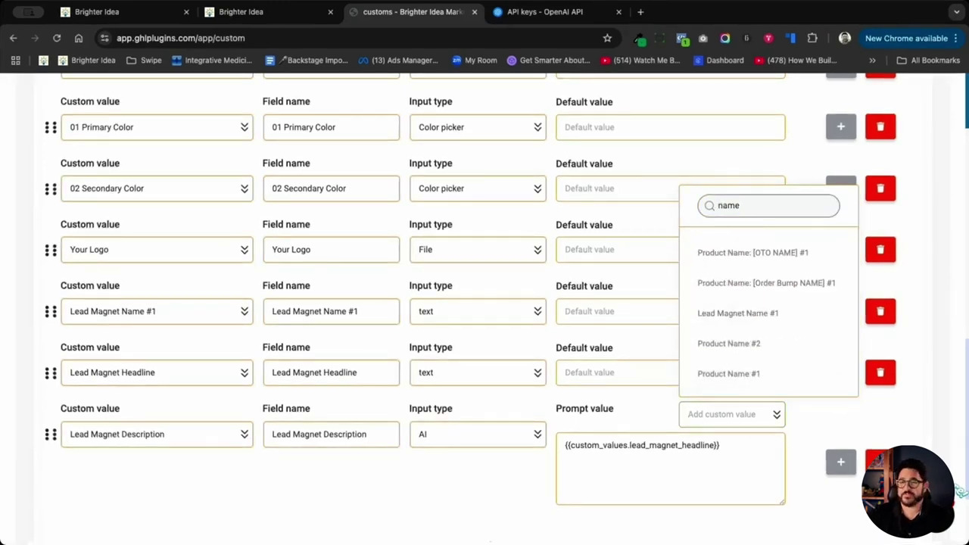
{"action": "left_click", "coordinate": [737, 313]}
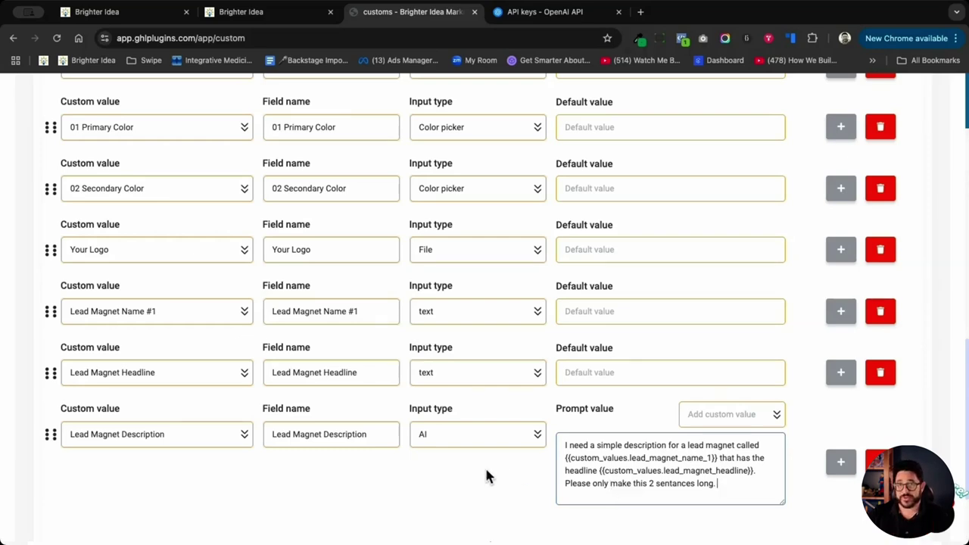
- Add a ninth field, check the feature custom values on the funnel page, and assign the field Lead Magnet Feature #1
{"action": "scroll", "coordinate": [487, 475], "scroll_direction": "down", "scroll_amount": 2}
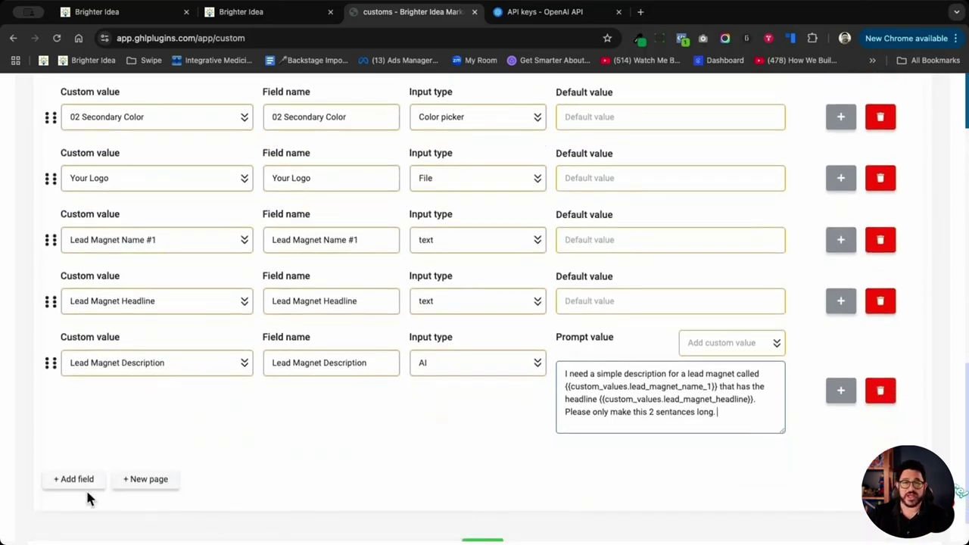
{"action": "left_click", "coordinate": [76, 479]}
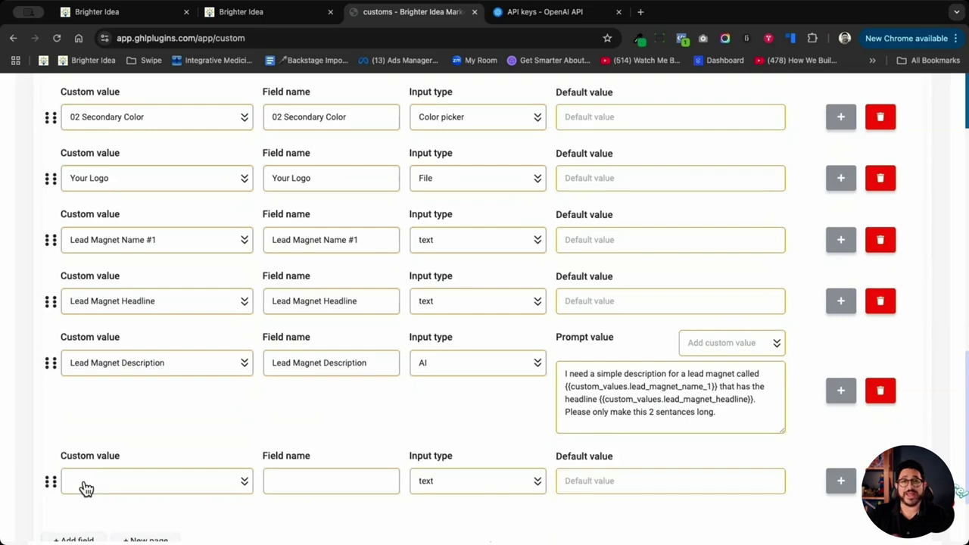
{"action": "left_click", "coordinate": [250, 12]}
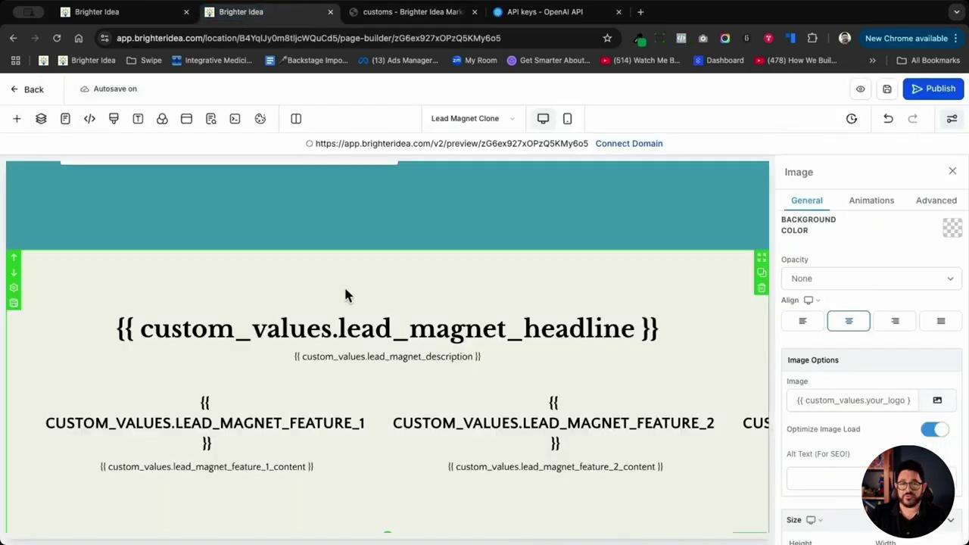
{"action": "scroll", "coordinate": [345, 295], "scroll_direction": "down", "scroll_amount": 2}
{"action": "scroll", "coordinate": [345, 296], "scroll_direction": "right", "scroll_amount": 2}
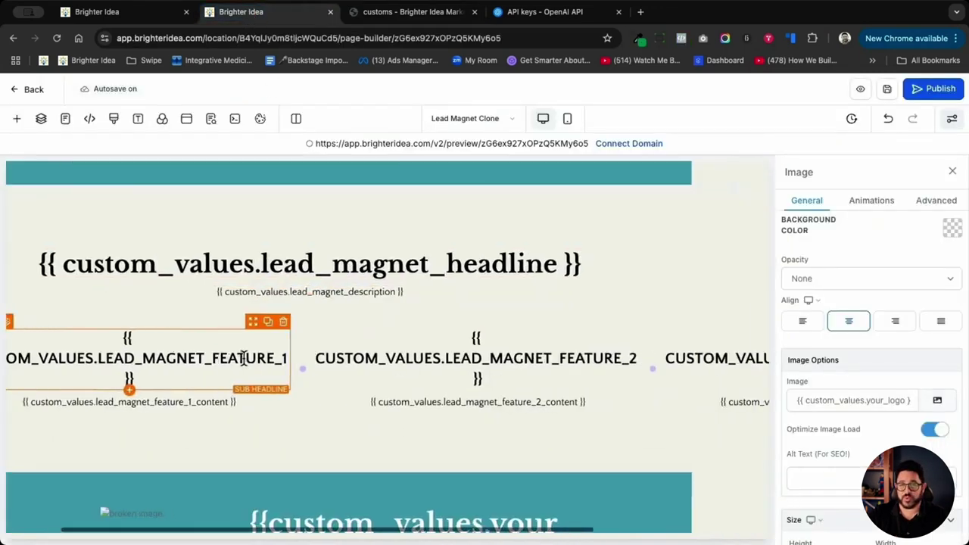
{"action": "scroll", "coordinate": [243, 359], "scroll_direction": "right", "scroll_amount": 3}
{"action": "scroll", "coordinate": [484, 383], "scroll_direction": "left", "scroll_amount": 4}
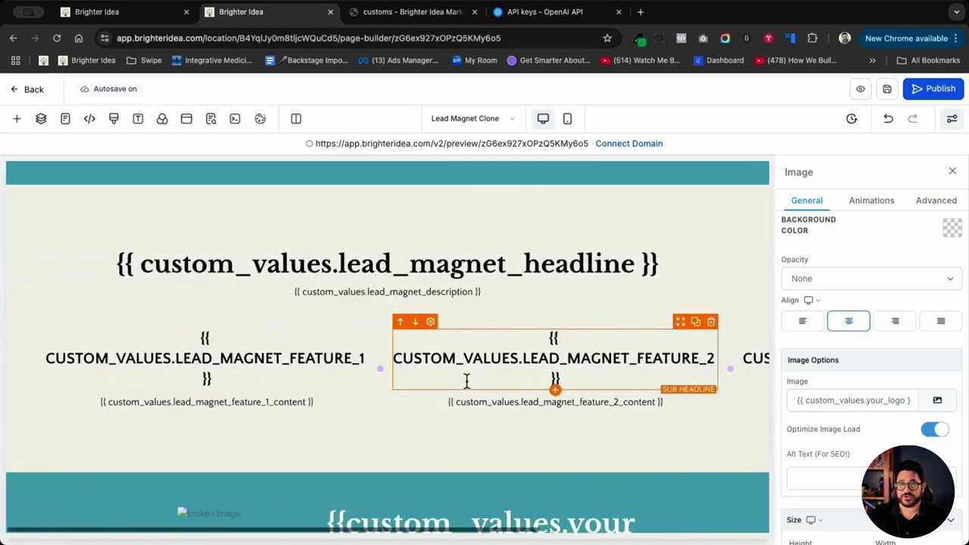
{"action": "key", "text": "ctrl+3"}
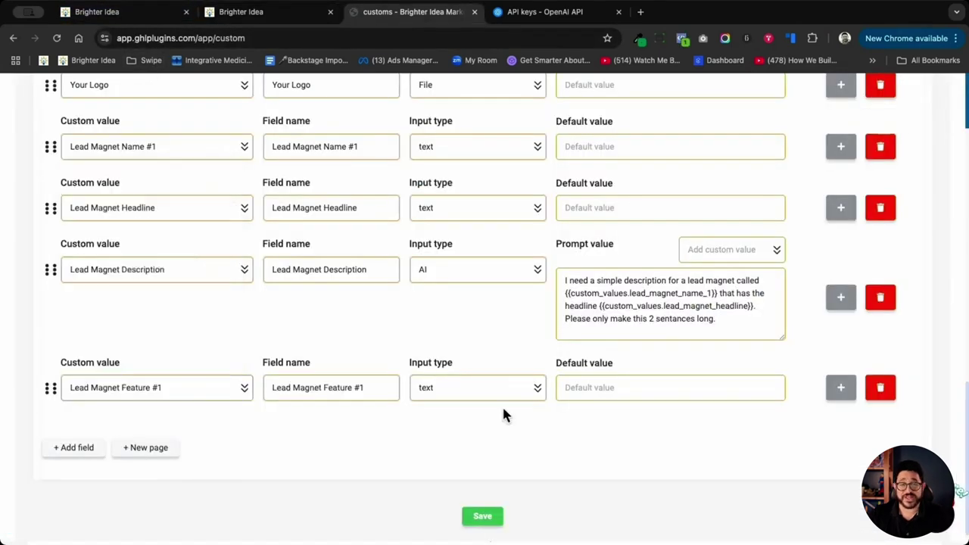
- Add a tenth field and assign it the Lead Magnet Feature #1 Content custom value
{"action": "left_click", "coordinate": [73, 448]}
{"action": "left_click", "coordinate": [109, 452]}
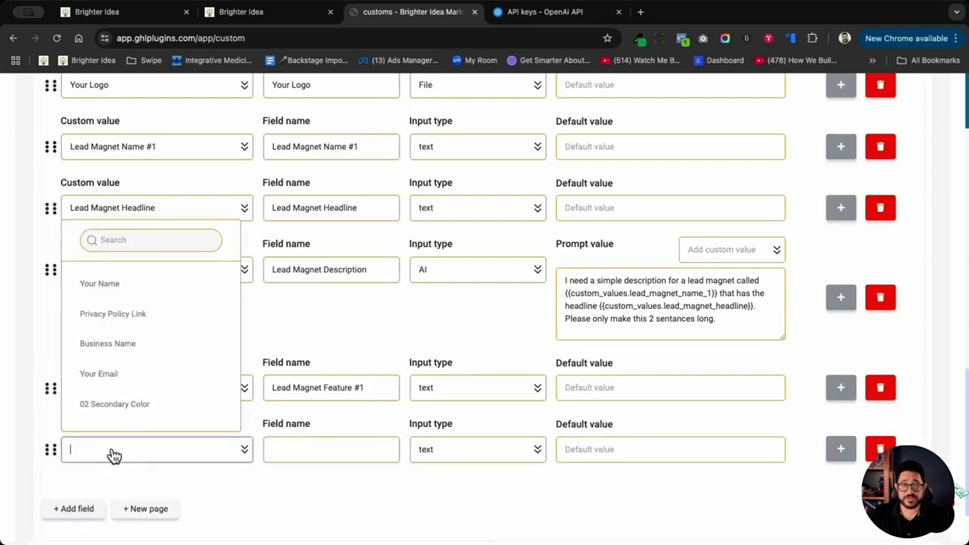
{"action": "left_click", "coordinate": [114, 241]}
{"action": "type", "text": "fea"}
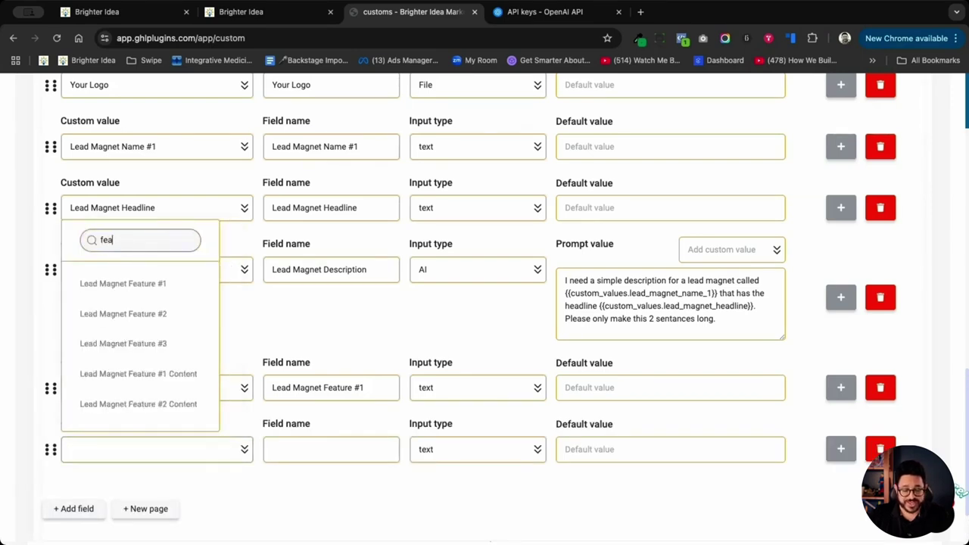
{"action": "type", "text": "tur"}
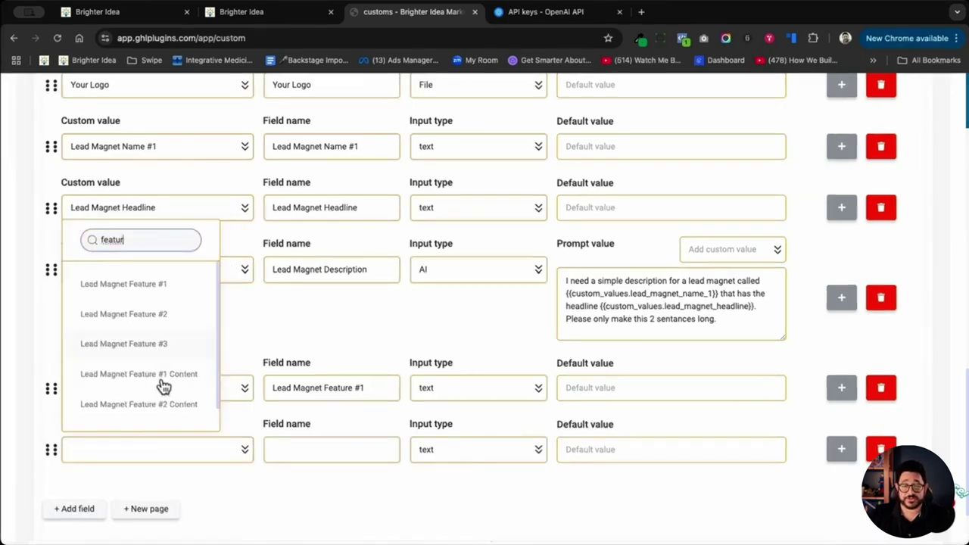
{"action": "left_click", "coordinate": [157, 376]}
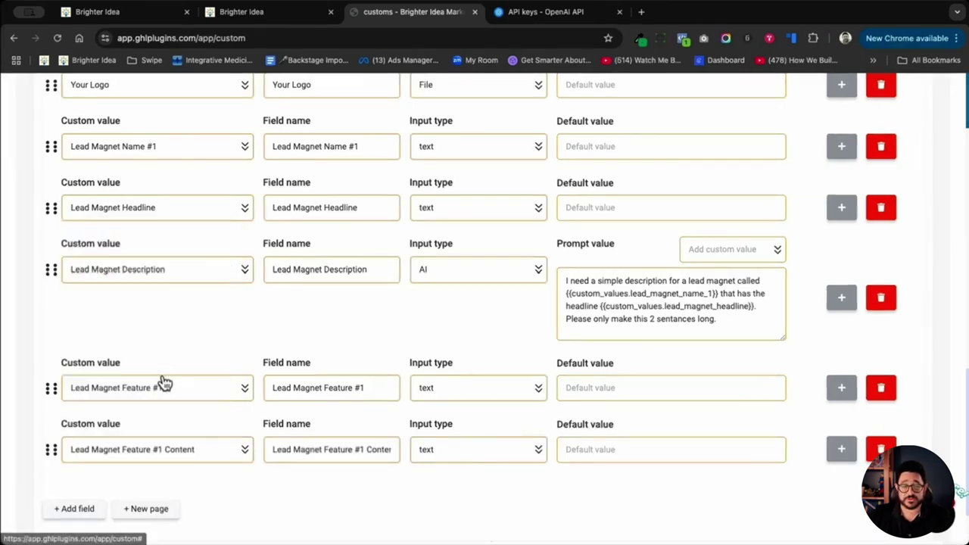
- Set the input type of the Lead Magnet Feature #1 Content field to AI
{"action": "left_click", "coordinate": [431, 453]}
{"action": "scroll", "coordinate": [467, 333], "scroll_direction": "down", "scroll_amount": 2}
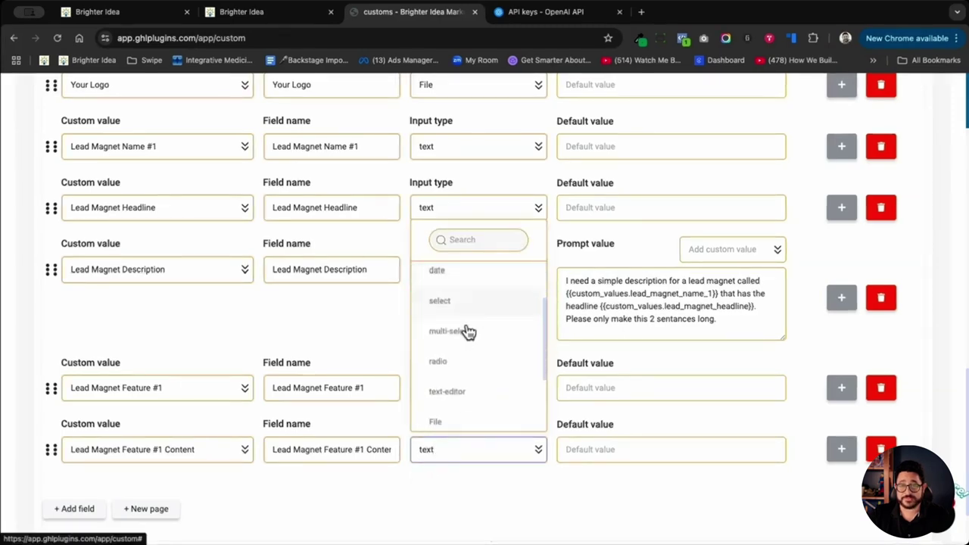
{"action": "scroll", "coordinate": [467, 334], "scroll_direction": "down", "scroll_amount": 3}
{"action": "left_click", "coordinate": [439, 421]}
- Set the Lead Magnet Feature #1 Content prompt to '{{custom_values.lead_magnet_feature_1}} is a feature of my lead magnet. please write a one sentance description of this feature.'
{"action": "left_click", "coordinate": [727, 430]}
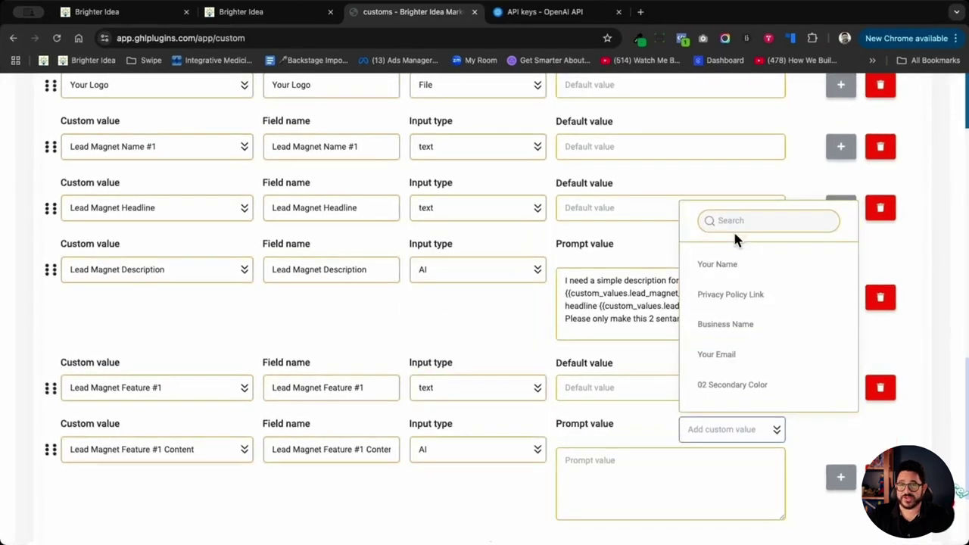
{"action": "left_click", "coordinate": [736, 264]}
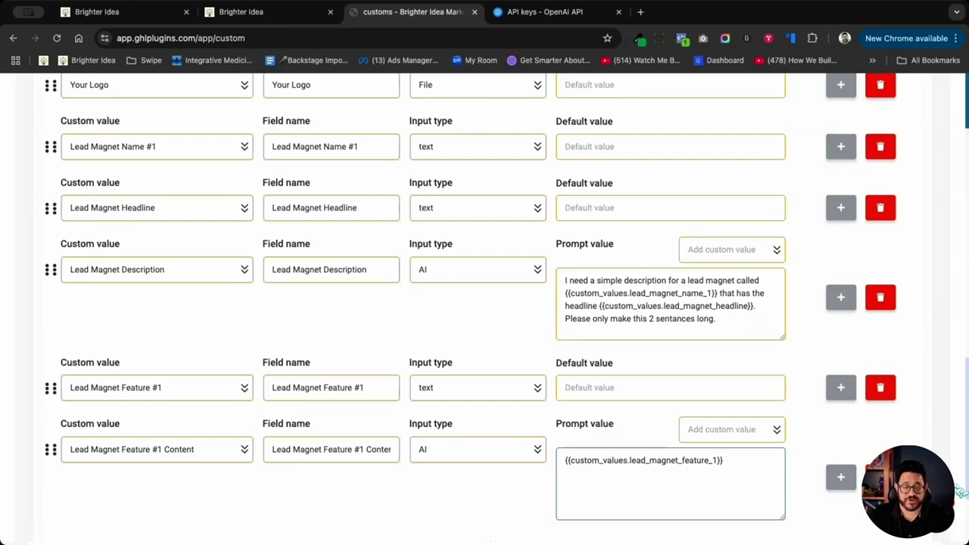
{"action": "type", "text": "ia"}
{"action": "key", "text": "BackSpace"}
{"action": "type", "text": "s a feature of my lead magnet.  please write a one sentance description of this feature."}
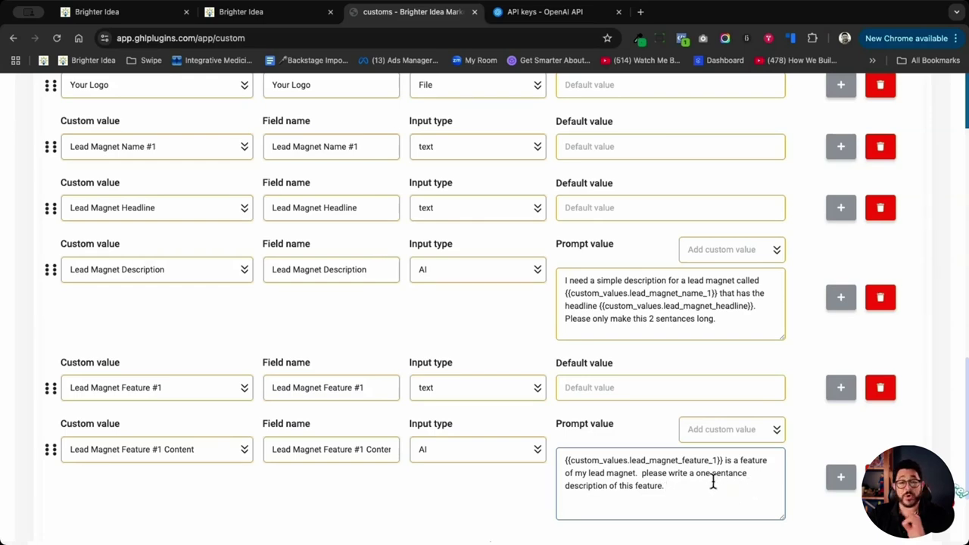
- Add another field below and assign it the Lead Magnet Feature #2 custom value
{"action": "scroll", "coordinate": [711, 478], "scroll_direction": "down", "scroll_amount": 3}
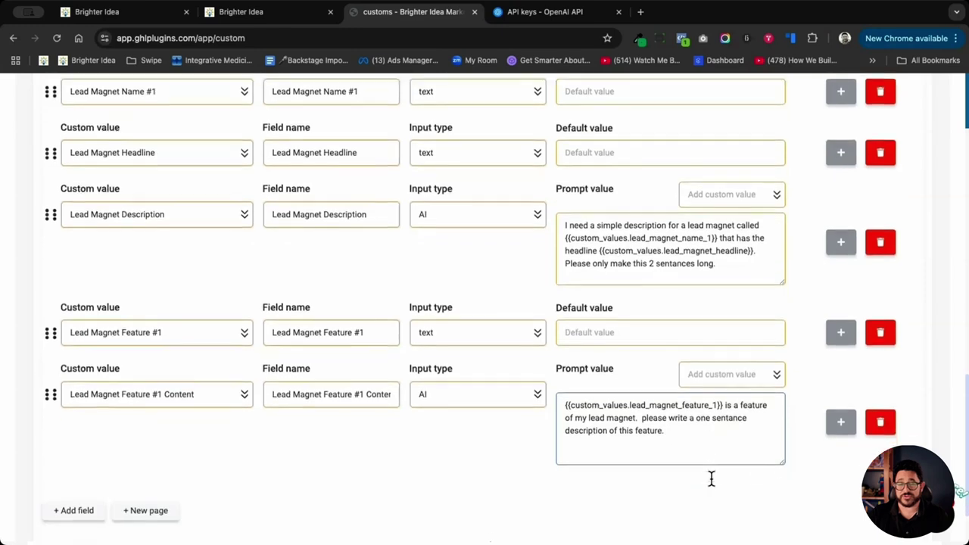
{"action": "left_click", "coordinate": [82, 445]}
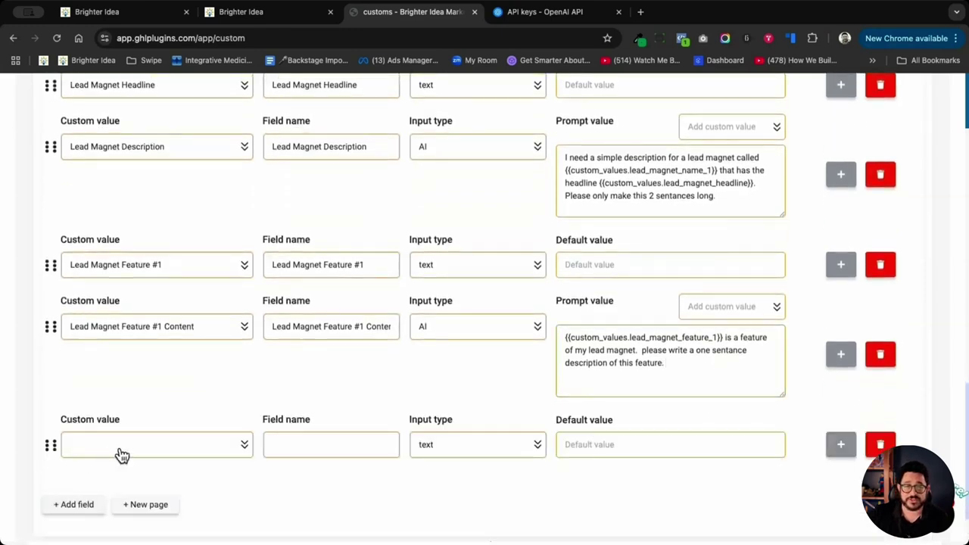
{"action": "left_click", "coordinate": [121, 454]}
{"action": "type", "text": "featu"}
{"action": "left_click", "coordinate": [123, 309]}
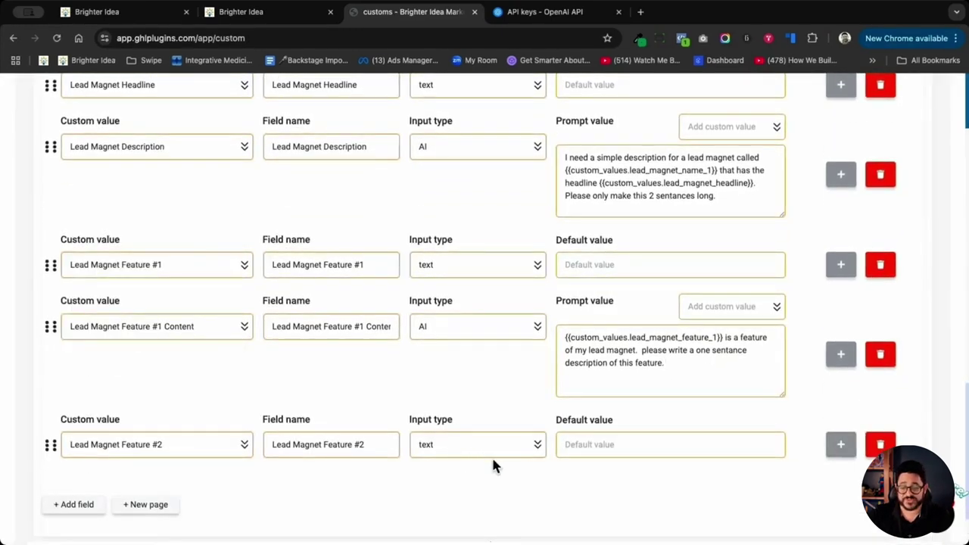
- Add a field assigned to Lead Magnet Feature #2 Content and set its input type to AI
{"action": "left_click", "coordinate": [79, 506]}
{"action": "scroll", "coordinate": [117, 465], "scroll_direction": "down", "scroll_amount": 3}
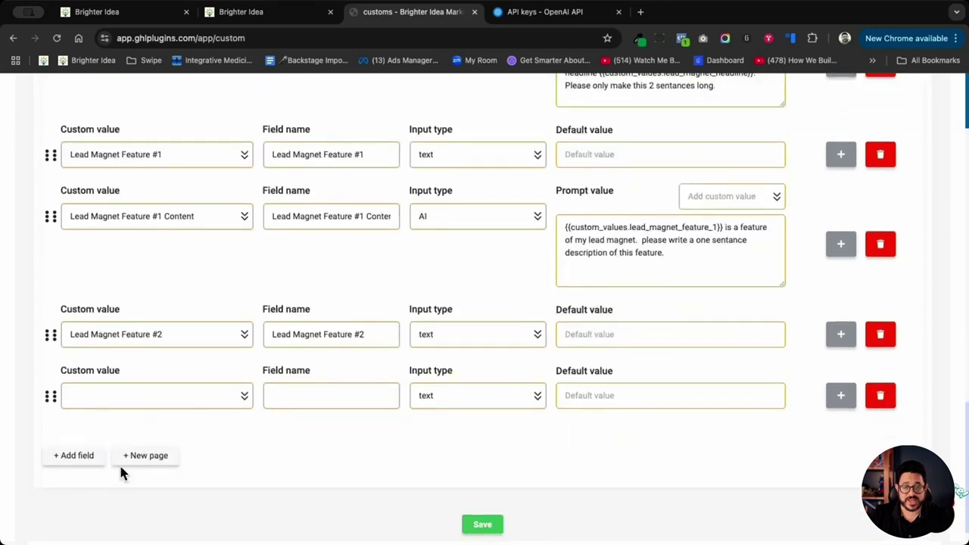
{"action": "left_click", "coordinate": [200, 399]}
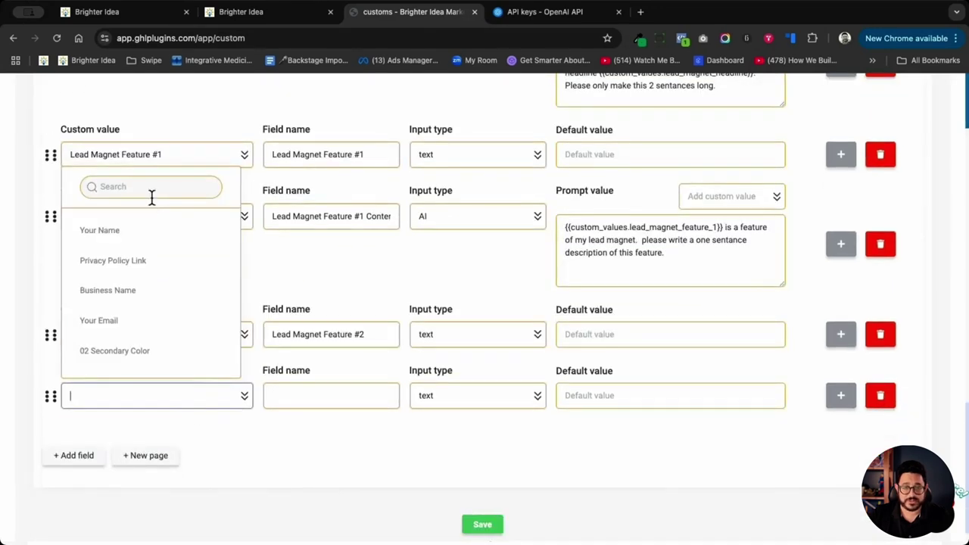
{"action": "type", "text": "feature"}
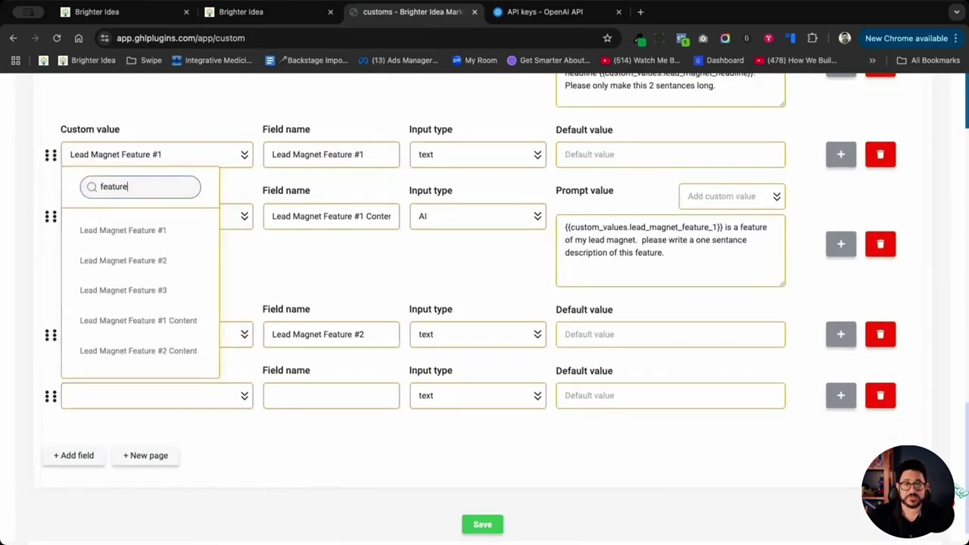
{"action": "left_click", "coordinate": [138, 351]}
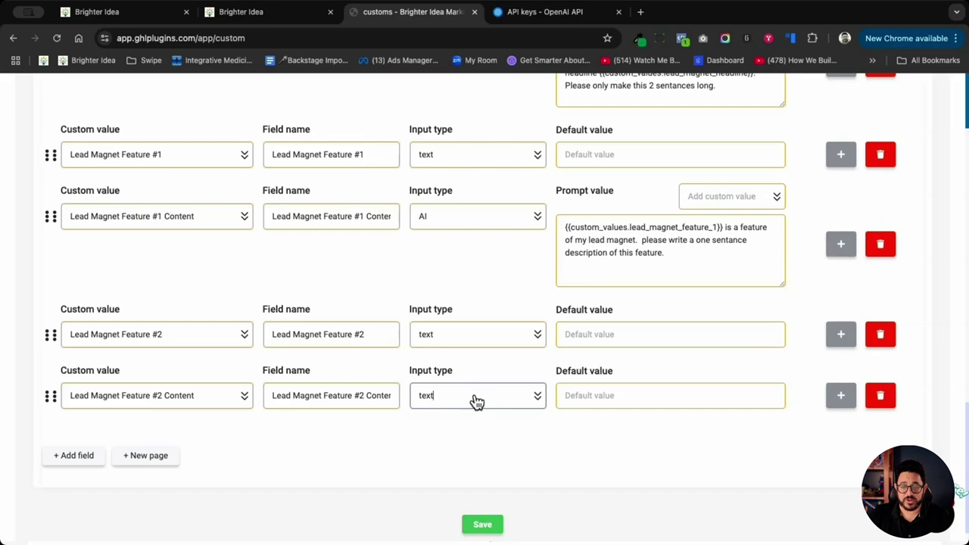
{"action": "left_click", "coordinate": [479, 396]}
{"action": "scroll", "coordinate": [490, 329], "scroll_direction": "down", "scroll_amount": 3}
{"action": "left_click", "coordinate": [470, 355]}
- Copy the Lead Magnet Feature #1 Content prompt into the Feature #2 Content prompt, changing its custom value to lead_magnet_feature_2
{"action": "left_click_drag", "start_coordinate": [565, 226], "coordinate": [693, 269]}
{"action": "key", "text": "ctrl+c"}
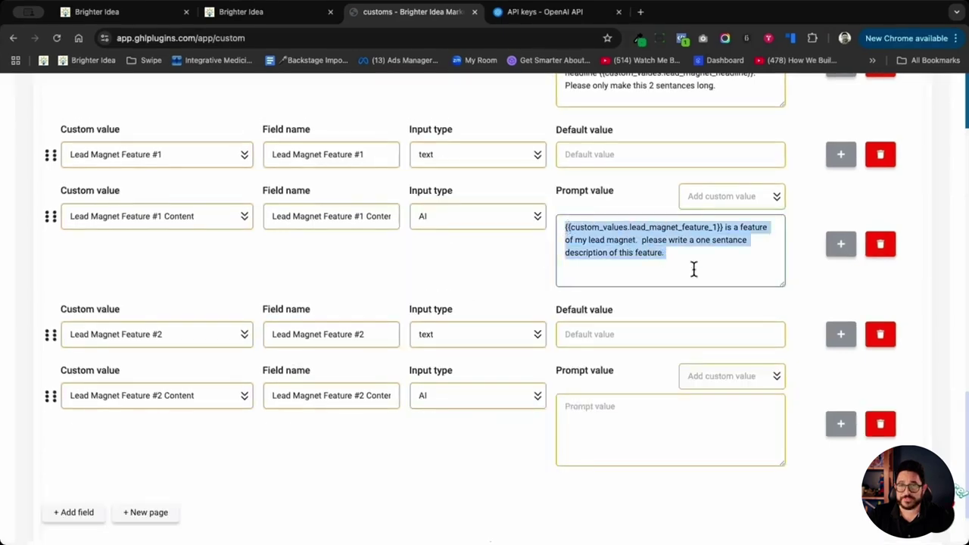
{"action": "left_click", "coordinate": [612, 420]}
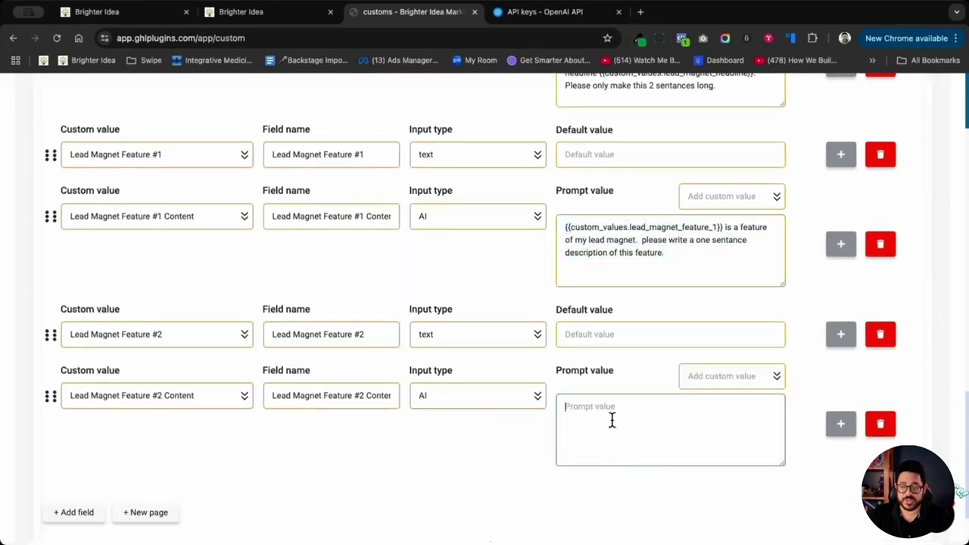
{"action": "key", "text": "ctrl+v"}
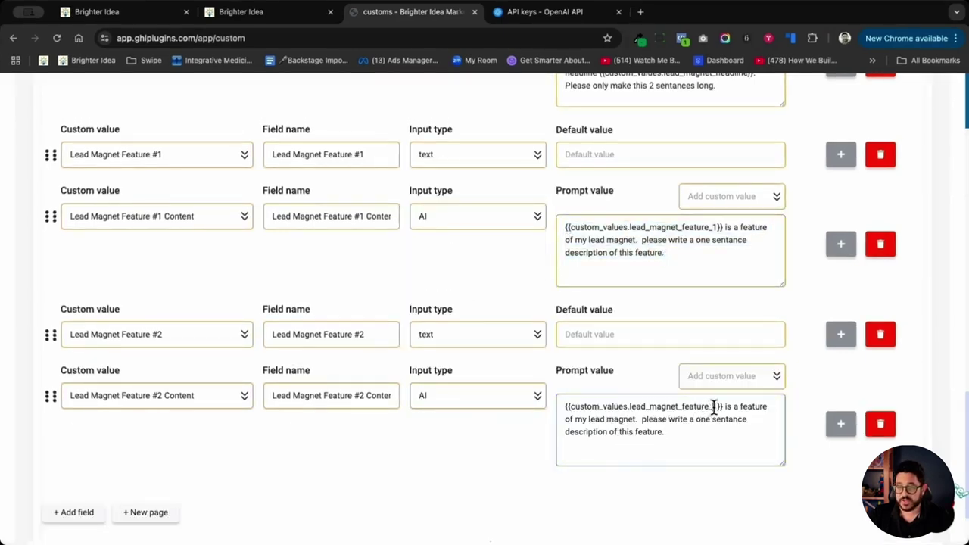
{"action": "type", "text": "2"}
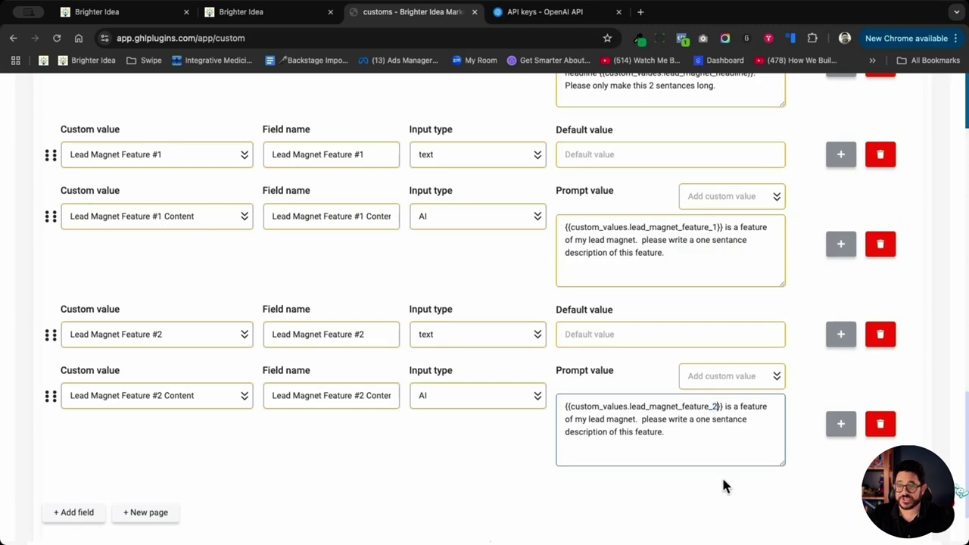
- Add a Lead Magnet Feature #3 text field and a Feature #3 Content AI field, reusing the prompt with lead_magnet_feature_3
{"action": "left_click", "coordinate": [74, 511]}
{"action": "left_click", "coordinate": [100, 421]}
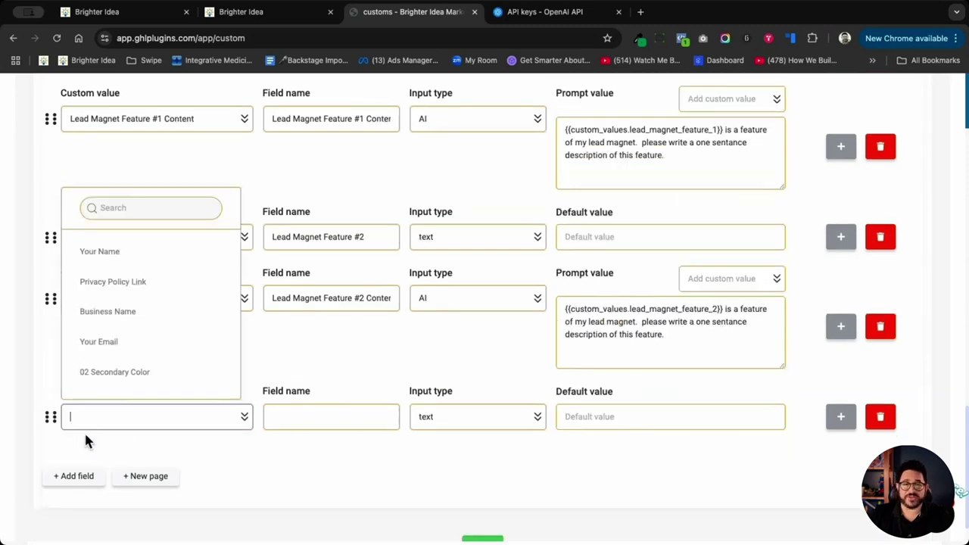
{"action": "left_click", "coordinate": [125, 207]}
{"action": "type", "text": "fe"}
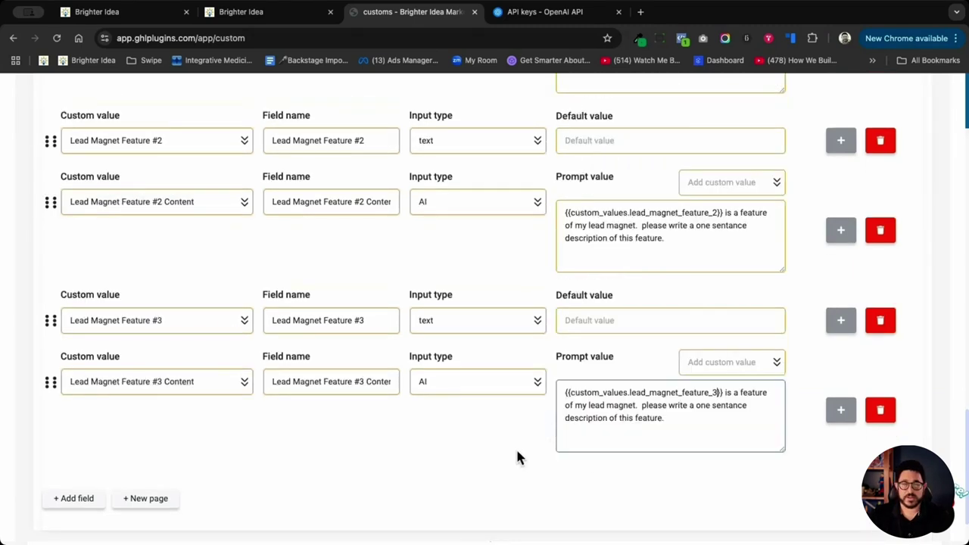
- Check the funnel page's bio section and add a text field assigned to the Your Bio custom value
{"action": "left_click", "coordinate": [271, 15]}
{"action": "scroll", "coordinate": [490, 449], "scroll_direction": "down", "scroll_amount": 2}
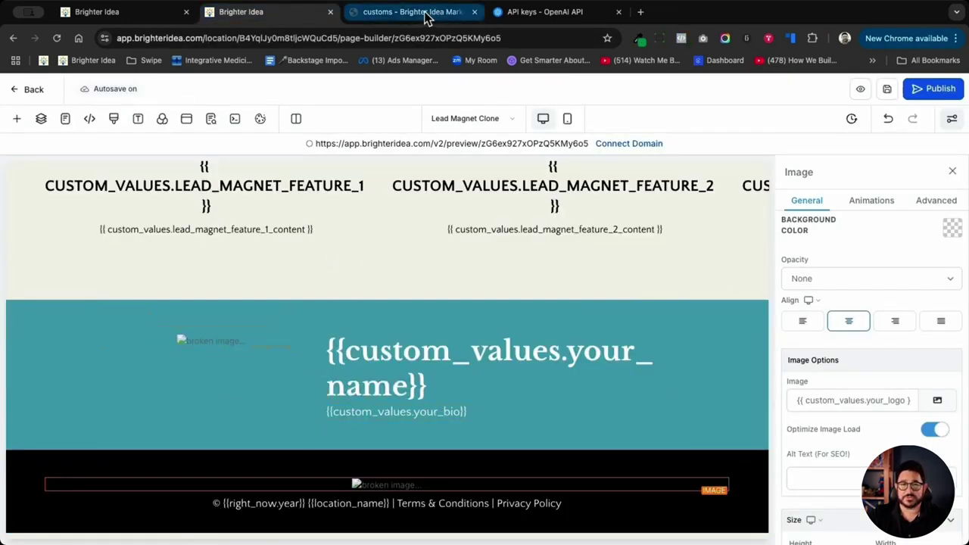
{"action": "left_click", "coordinate": [378, 12]}
{"action": "scroll", "coordinate": [138, 455], "scroll_direction": "down", "scroll_amount": 1}
{"action": "left_click", "coordinate": [162, 471]}
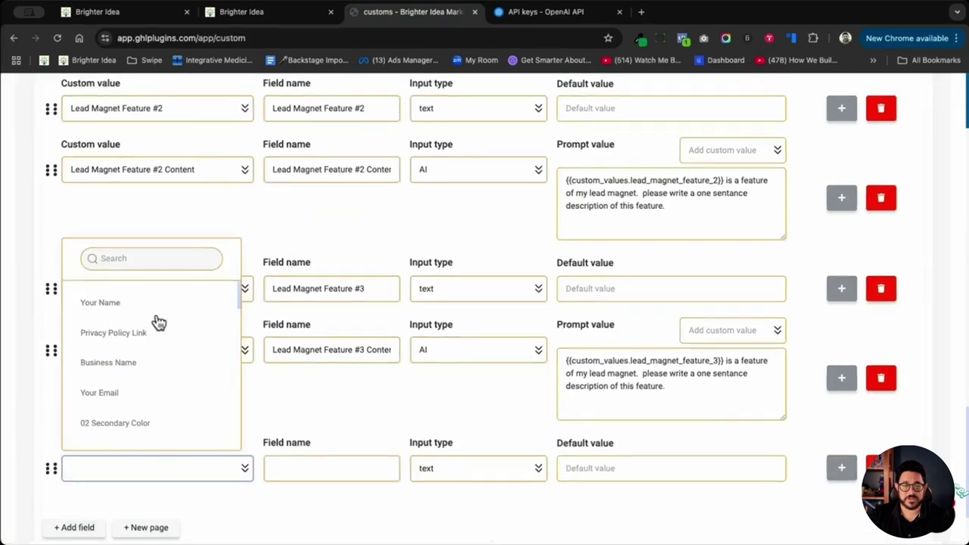
{"action": "left_click", "coordinate": [163, 260]}
{"action": "type", "text": "bio"}
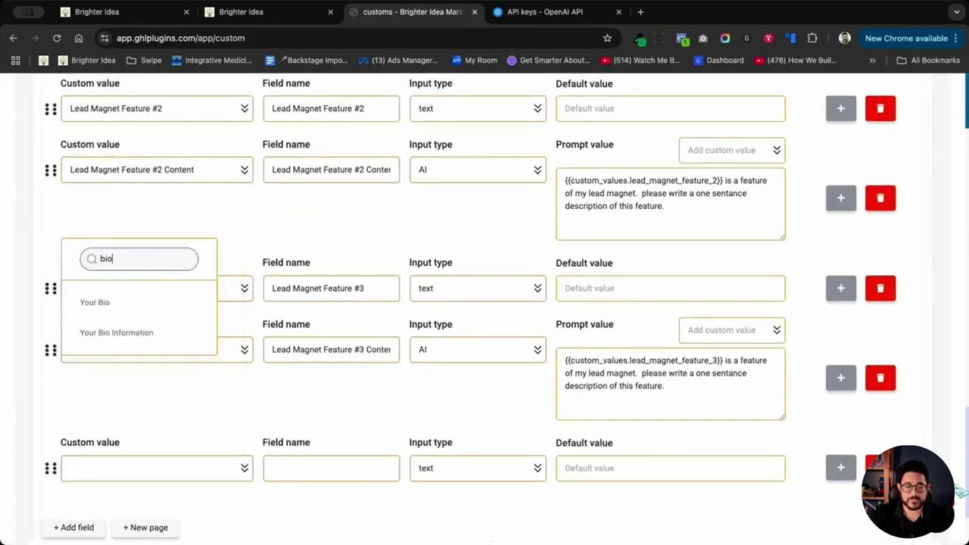
{"action": "left_click", "coordinate": [164, 306]}
{"action": "scroll", "coordinate": [76, 495], "scroll_direction": "down", "scroll_amount": 1}
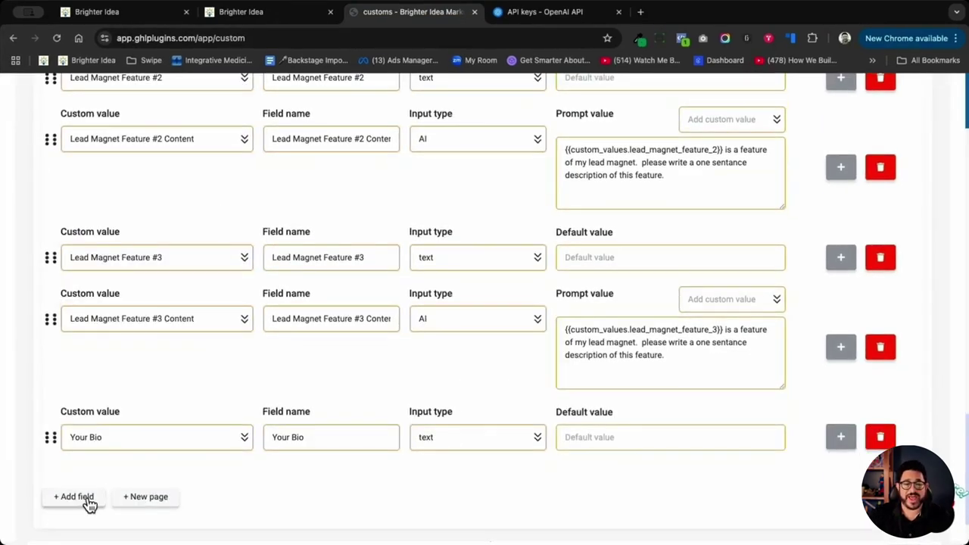
- Add a field assigned to the Your Picture custom value and set its input type to File
{"action": "left_click", "coordinate": [89, 503]}
{"action": "scroll", "coordinate": [114, 466], "scroll_direction": "down", "scroll_amount": 2}
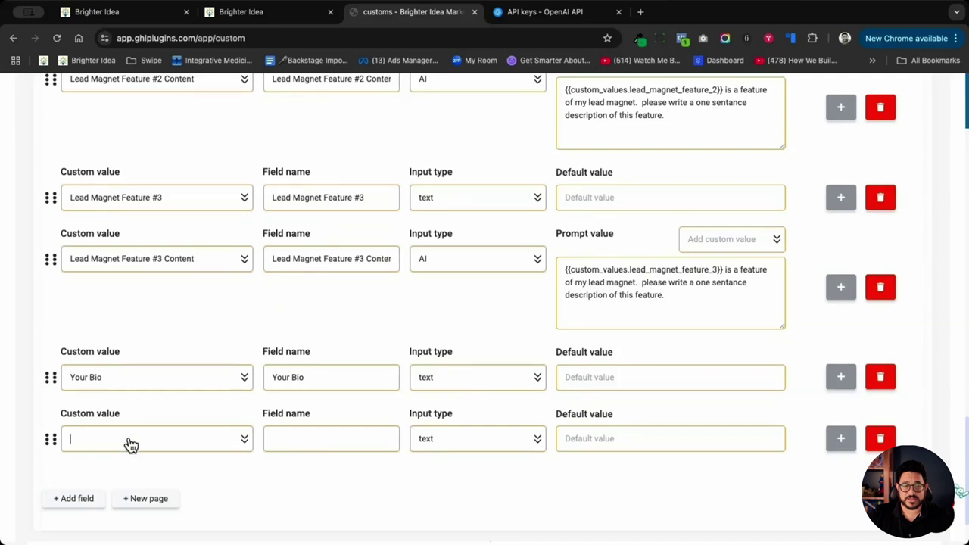
{"action": "left_click", "coordinate": [127, 446]}
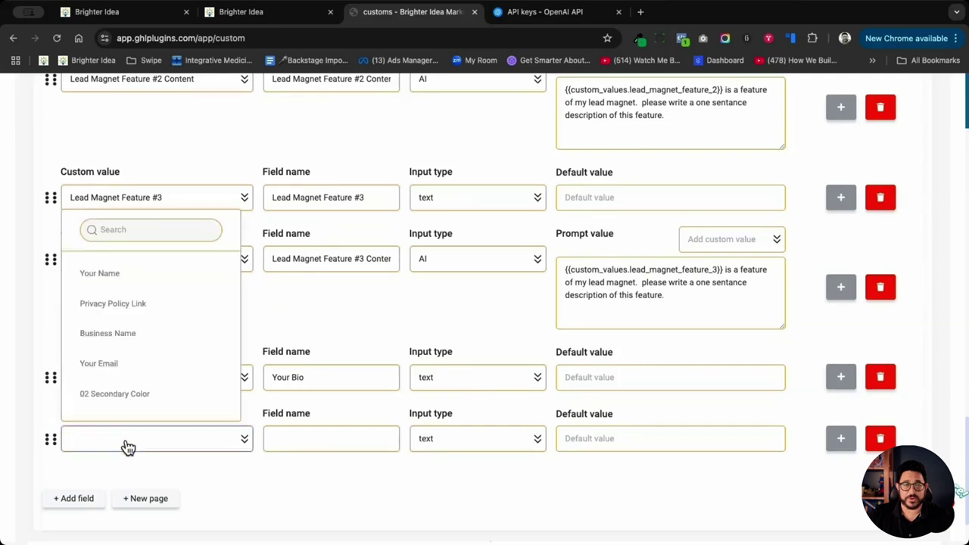
{"action": "left_click", "coordinate": [180, 230]}
{"action": "type", "text": "image"}
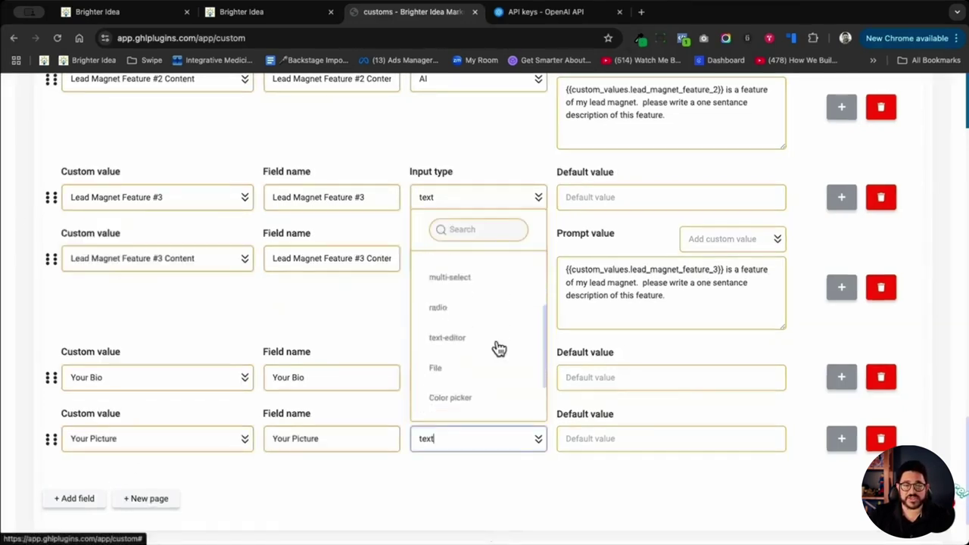
{"action": "scroll", "coordinate": [481, 333], "scroll_direction": "down", "scroll_amount": 1}
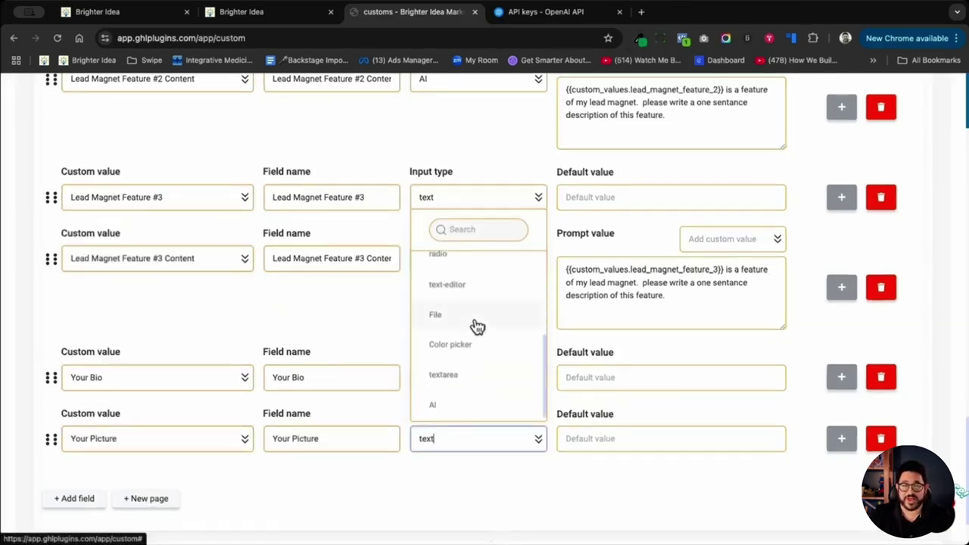
{"action": "left_click", "coordinate": [475, 325]}
{"action": "scroll", "coordinate": [415, 500], "scroll_direction": "down", "scroll_amount": 2}
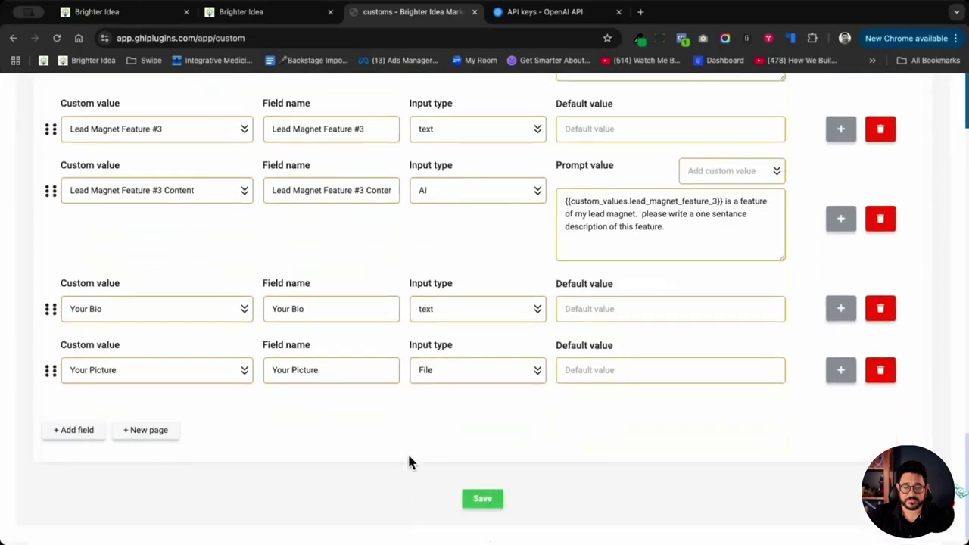
{"action": "scroll", "coordinate": [397, 426], "scroll_direction": "up", "scroll_amount": 1}
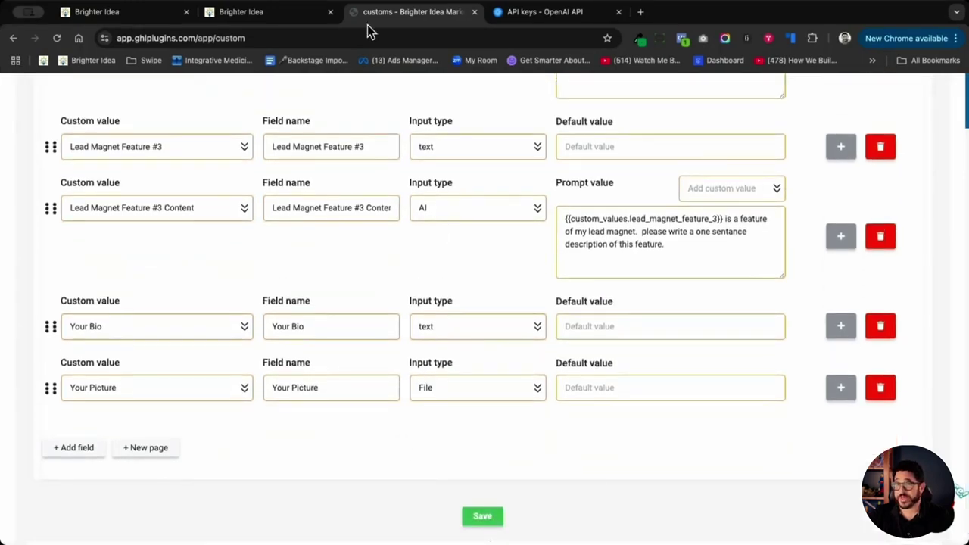
- Examine the funnel's Thank You & Request Appointment and Appointment Booked Clone pages for content that needs custom values
{"action": "left_click", "coordinate": [283, 15]}
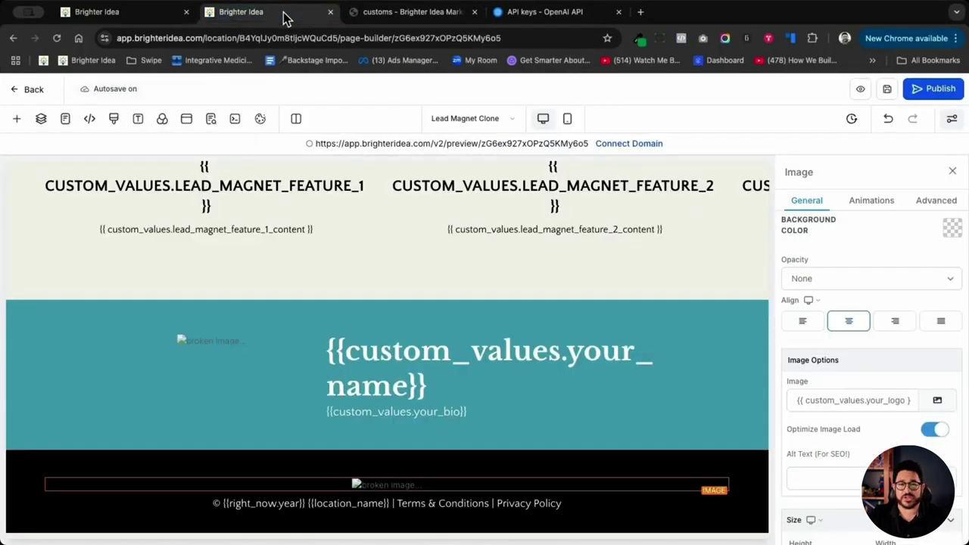
{"action": "left_click", "coordinate": [511, 123]}
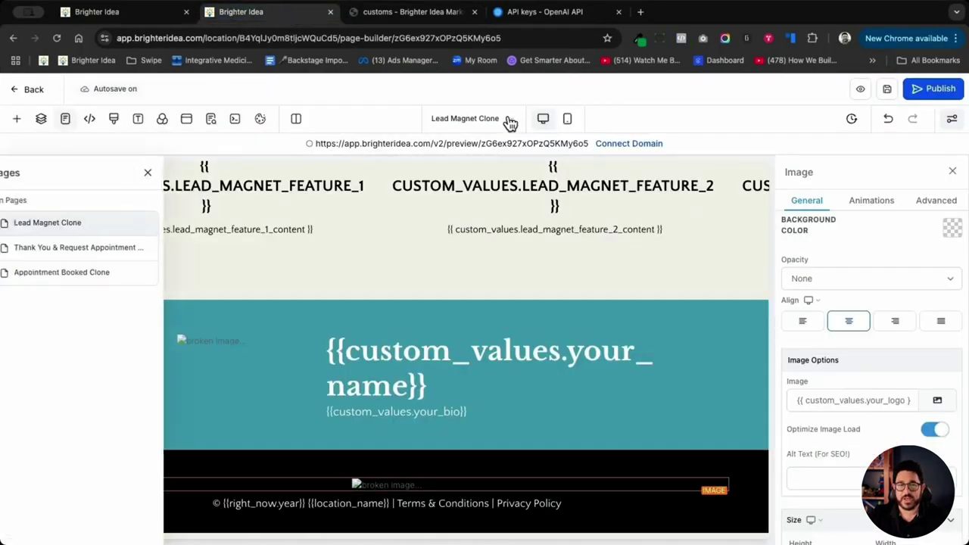
{"action": "left_click", "coordinate": [104, 247]}
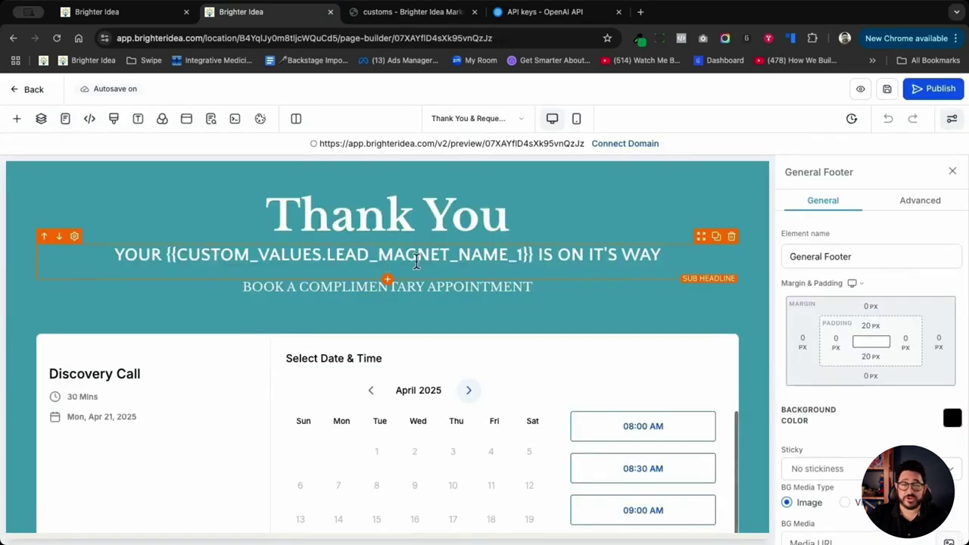
{"action": "left_click", "coordinate": [510, 123]}
{"action": "left_click", "coordinate": [82, 272]}
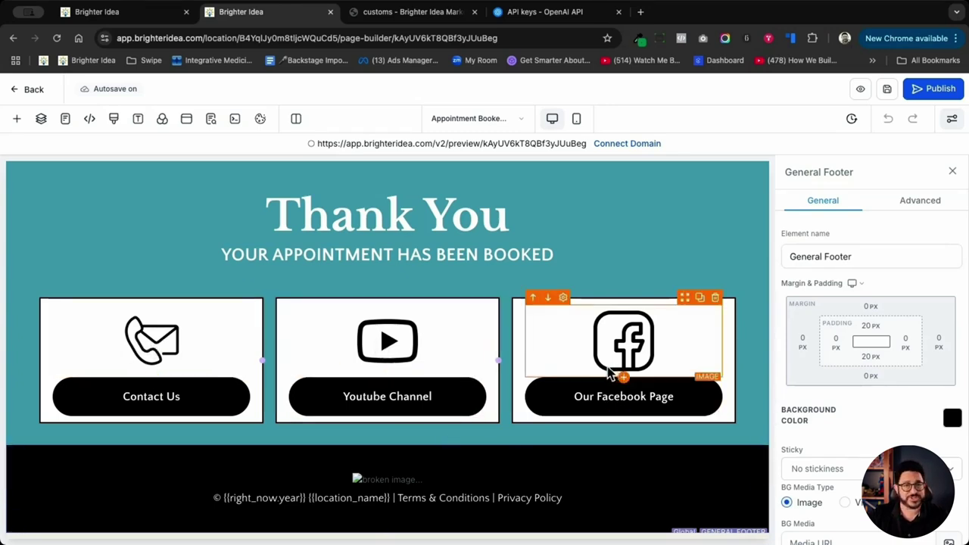
- Return to the form builder and add a text field assigned to the Your Email custom value
{"action": "left_click", "coordinate": [402, 15]}
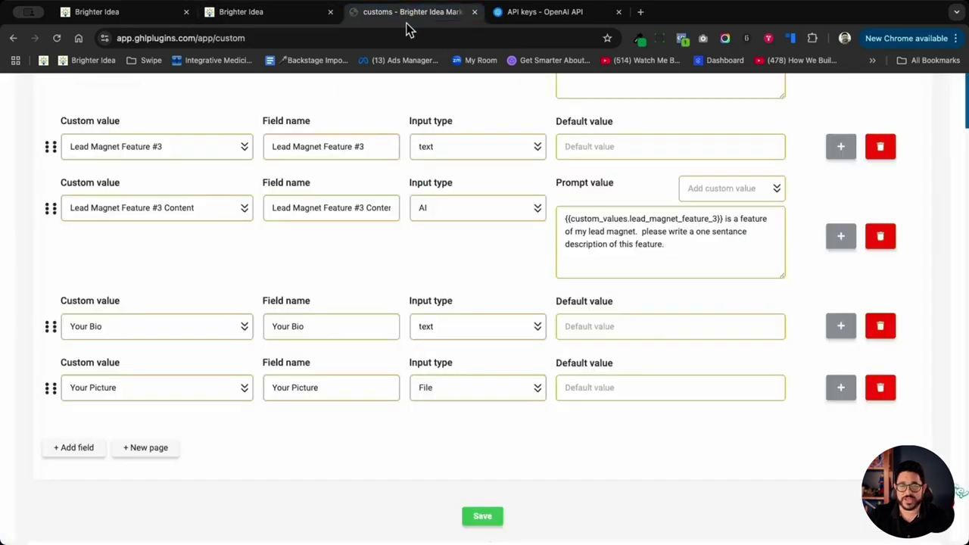
{"action": "left_click", "coordinate": [80, 453]}
{"action": "left_click", "coordinate": [91, 455]}
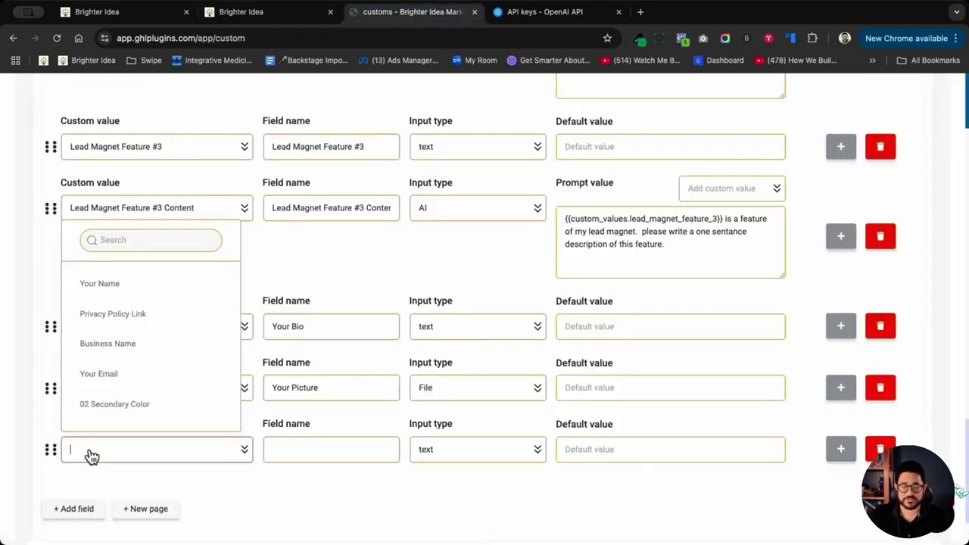
{"action": "type", "text": "emai"}
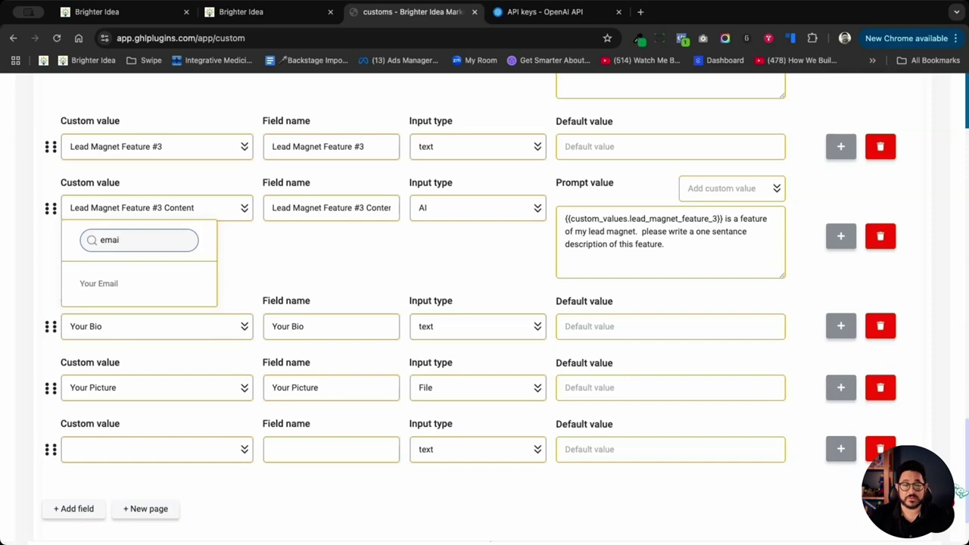
{"action": "left_click", "coordinate": [98, 284]}
- Add a text field below it assigned to the Youtube Link custom value
{"action": "left_click", "coordinate": [74, 509]}
{"action": "scroll", "coordinate": [95, 490], "scroll_direction": "down", "scroll_amount": 1}
{"action": "left_click", "coordinate": [113, 437]}
{"action": "type", "text": "y"}
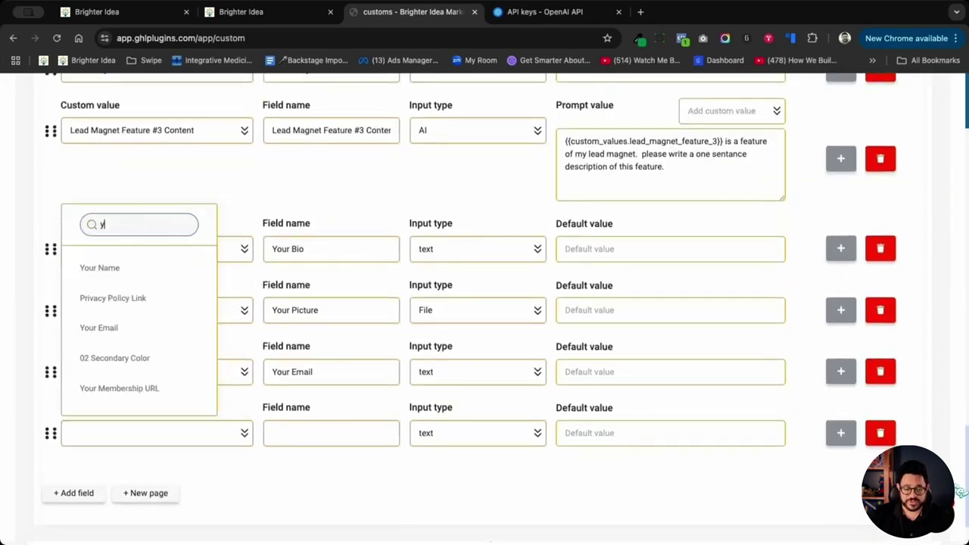
{"action": "type", "text": "out"}
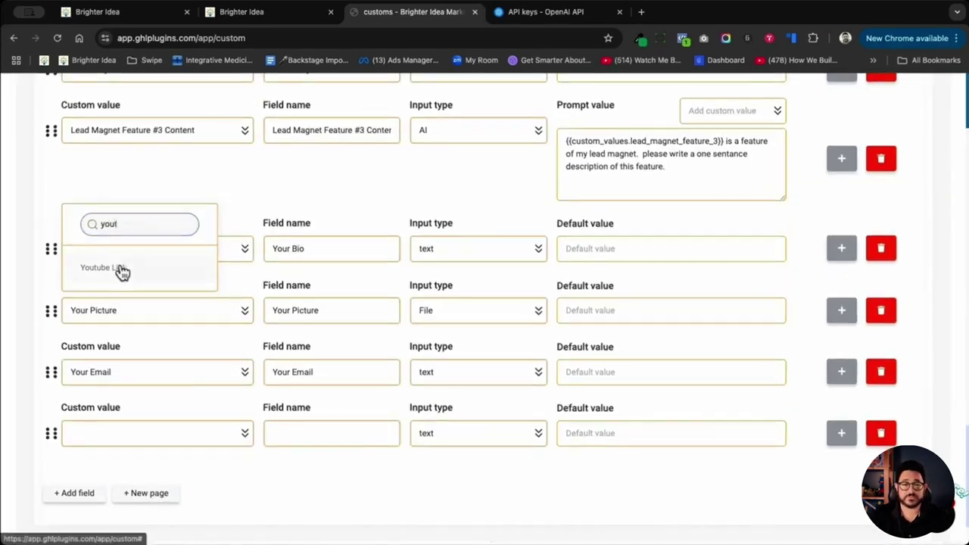
{"action": "left_click", "coordinate": [119, 269]}
- Add a text field assigned to the Facebook Page custom value, then save and close the form
{"action": "left_click", "coordinate": [73, 492]}
{"action": "scroll", "coordinate": [78, 489], "scroll_direction": "down", "scroll_amount": 1}
{"action": "left_click", "coordinate": [106, 434]}
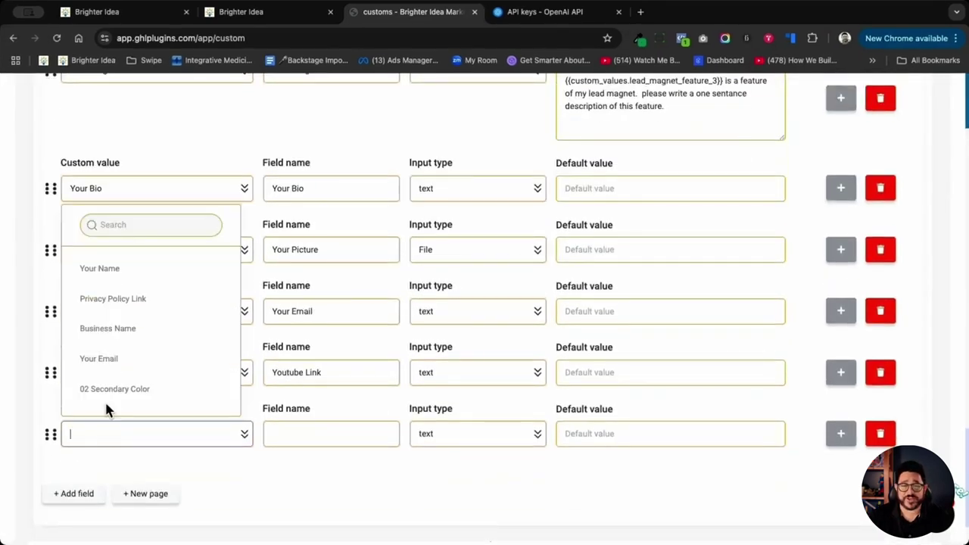
{"action": "left_click", "coordinate": [127, 225]}
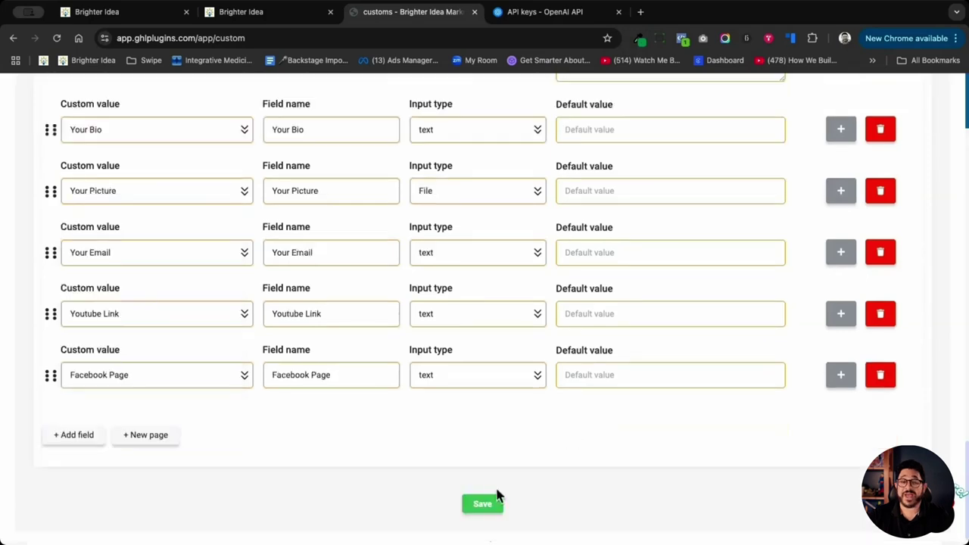
{"action": "left_click", "coordinate": [486, 505]}
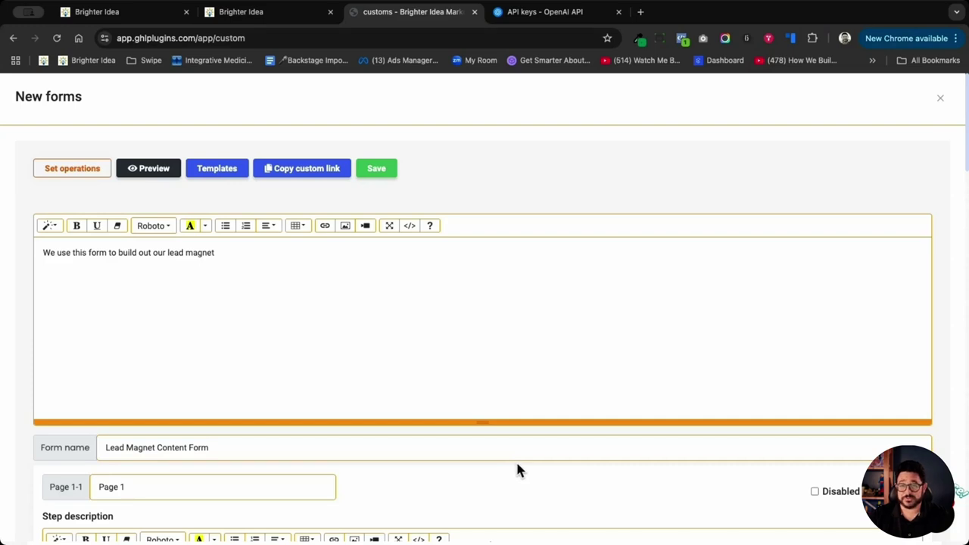
{"action": "left_click", "coordinate": [941, 99]}
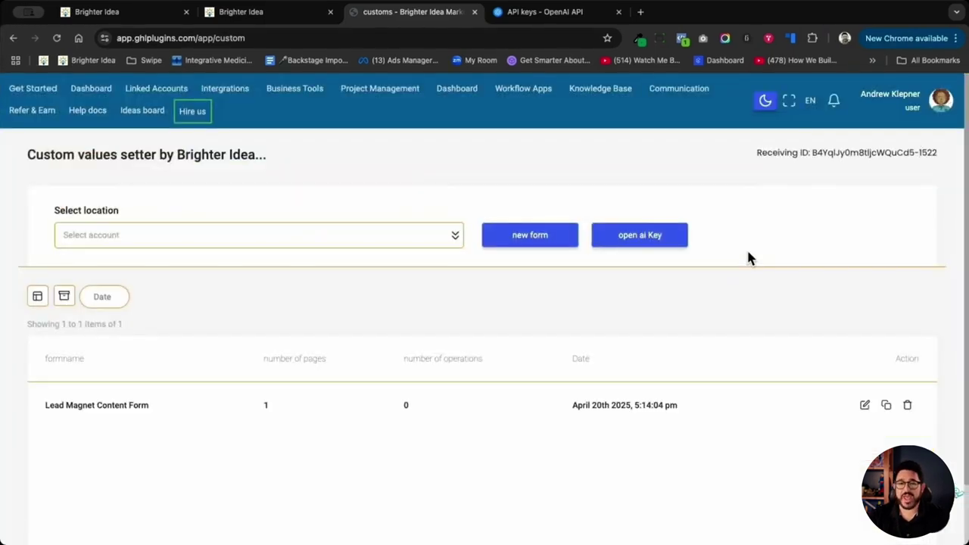
- Paste the OpenAI API key into the plugin's OpenAi Key field, save it and close the dialog
{"action": "left_click", "coordinate": [668, 245]}
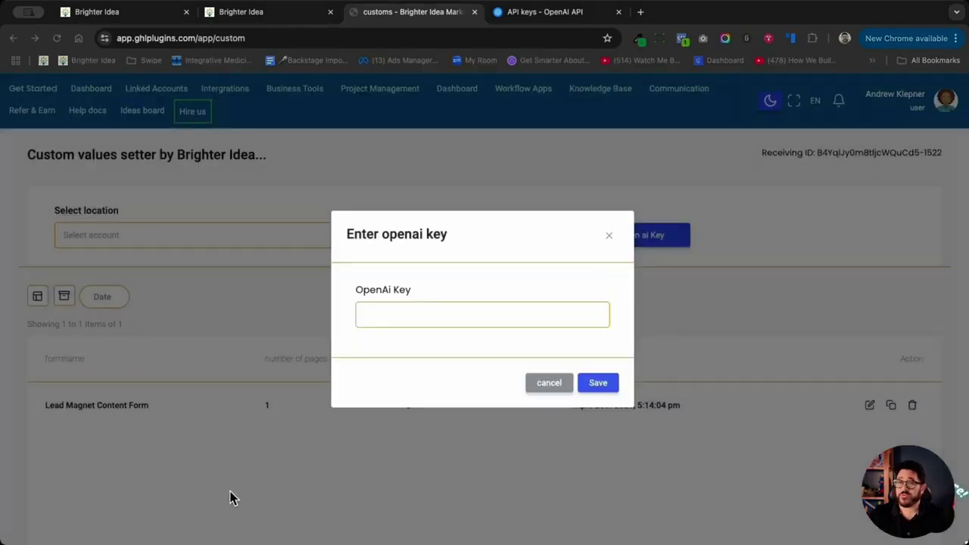
{"action": "left_click", "coordinate": [413, 316]}
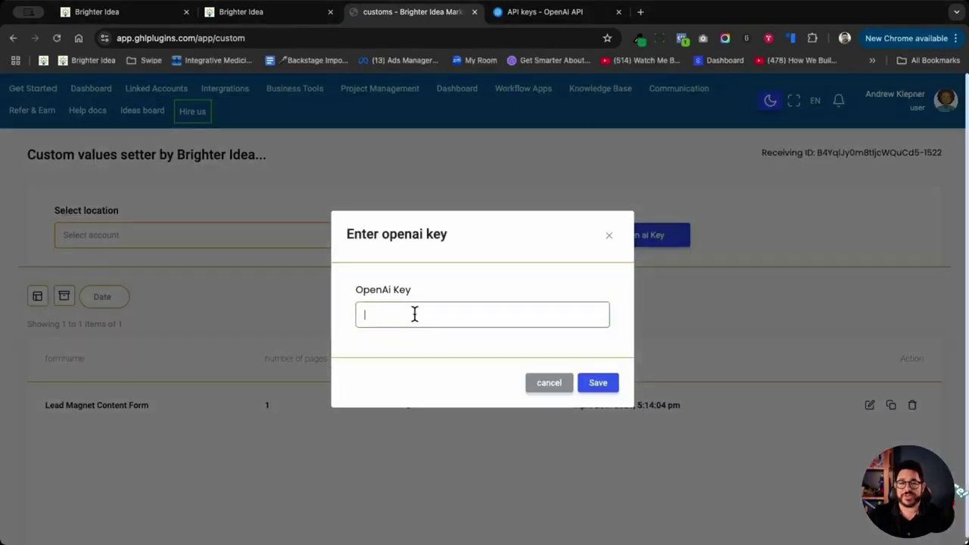
{"action": "key", "text": "super+v"}
{"action": "left_click", "coordinate": [595, 385]}
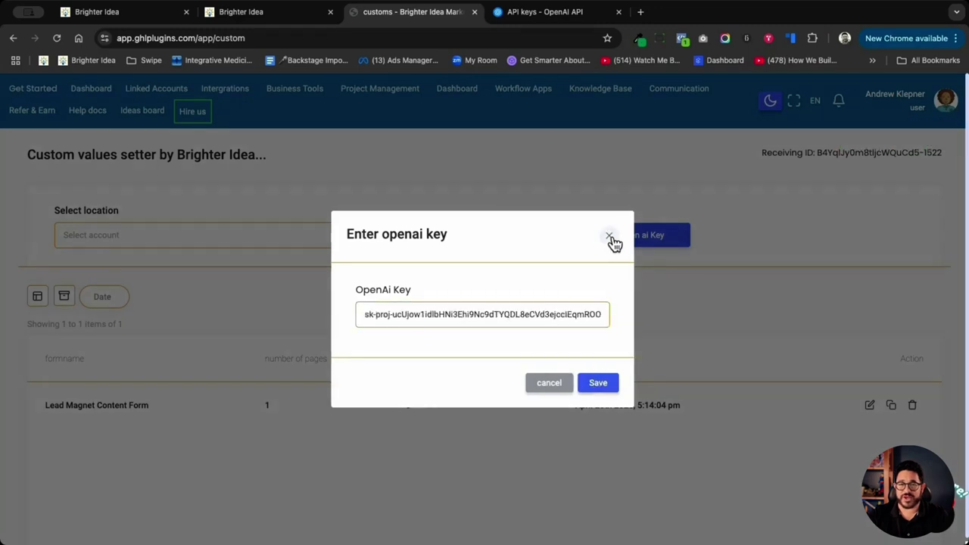
{"action": "left_click", "coordinate": [613, 241]}
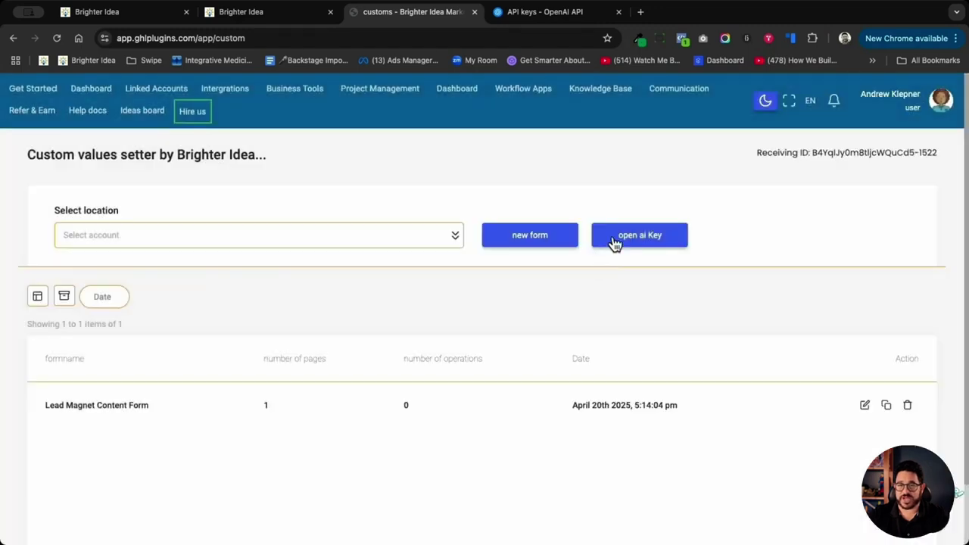
- Reopen the Lead Magnet Content Form for editing and add a File field assigned to the Lead Magnet Image custom value
{"action": "left_click", "coordinate": [864, 406]}
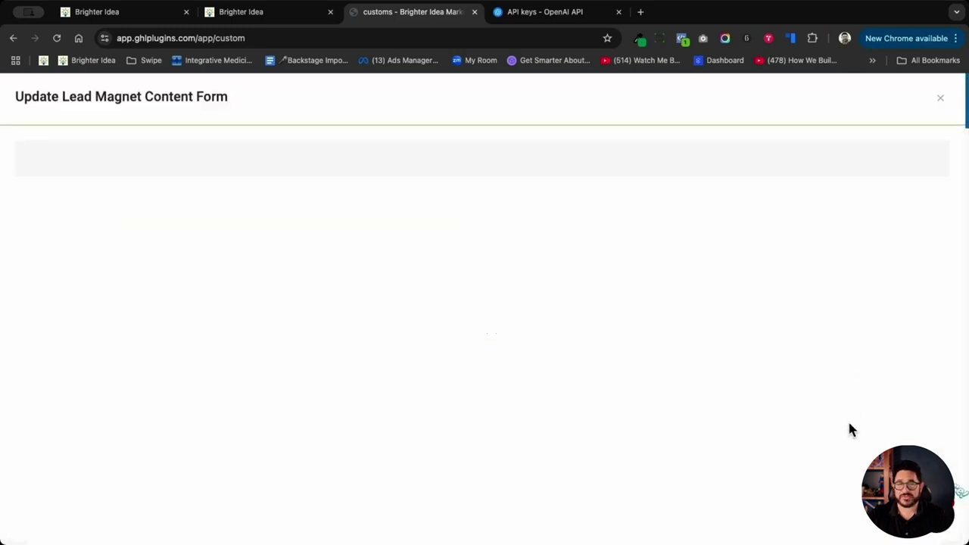
{"action": "scroll", "coordinate": [647, 438], "scroll_direction": "down", "scroll_amount": 20}
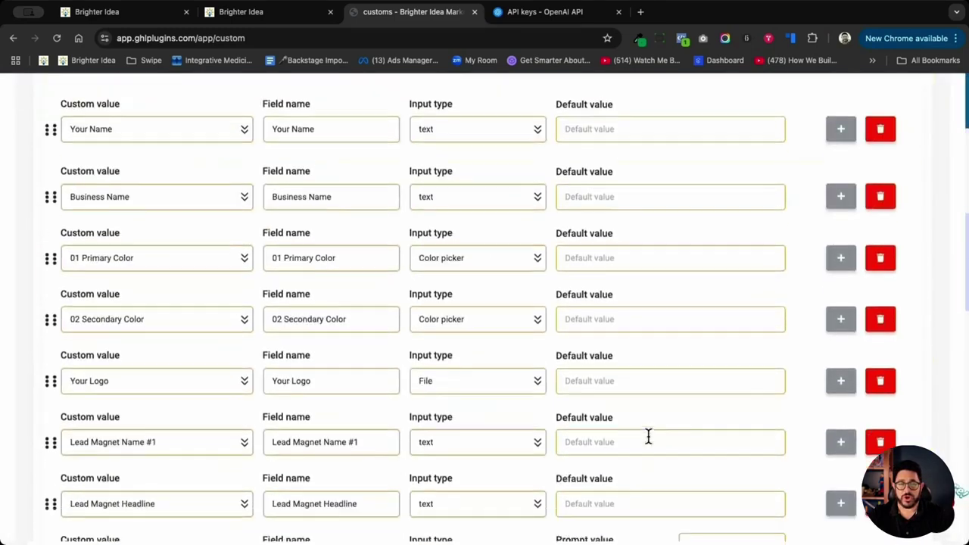
{"action": "scroll", "coordinate": [648, 438], "scroll_direction": "down", "scroll_amount": 12}
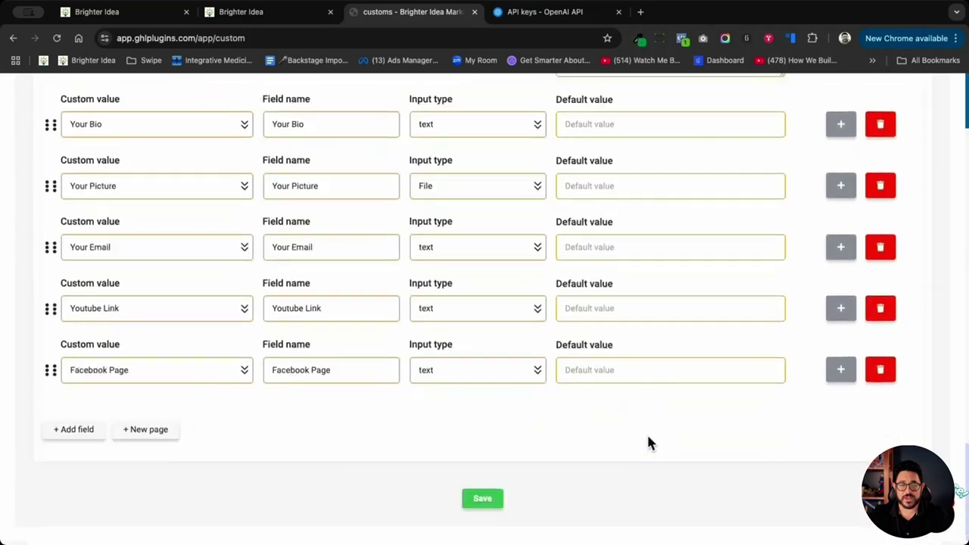
{"action": "left_click", "coordinate": [71, 430]}
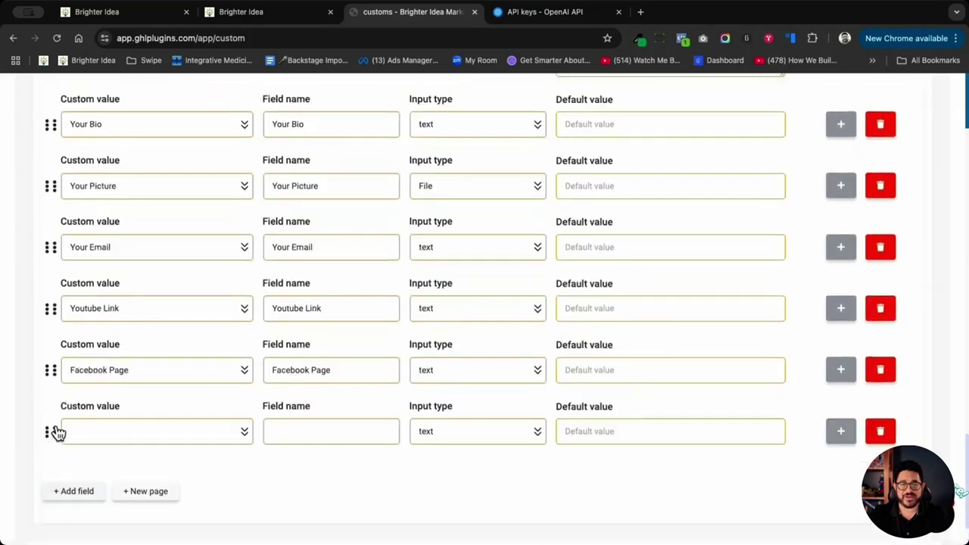
{"action": "left_click", "coordinate": [116, 436]}
{"action": "left_click", "coordinate": [120, 223]}
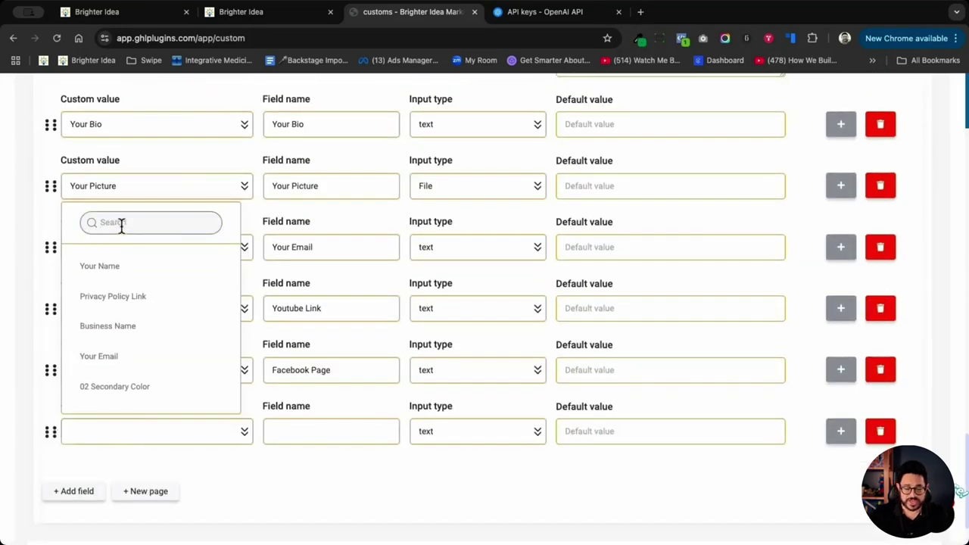
{"action": "type", "text": "lead m"}
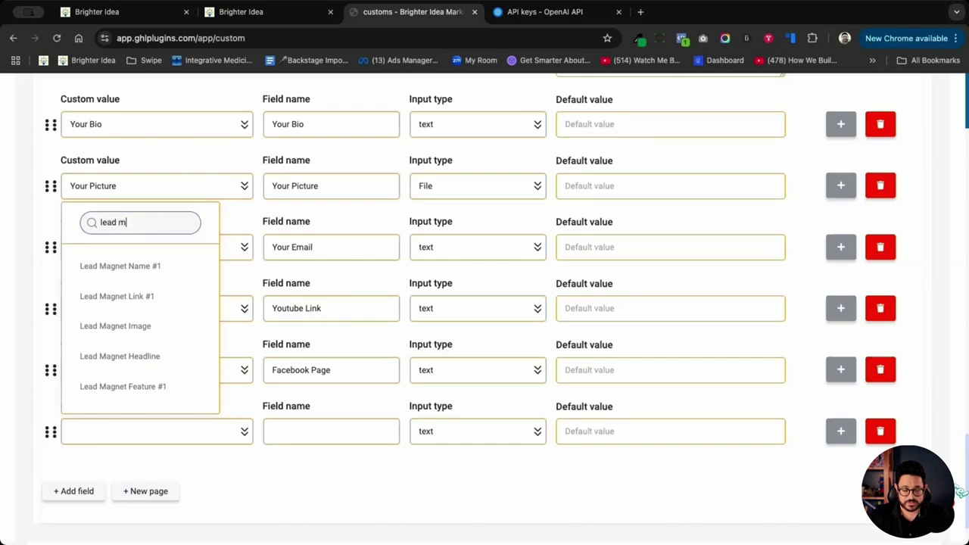
{"action": "left_click", "coordinate": [139, 328]}
{"action": "left_click", "coordinate": [508, 439]}
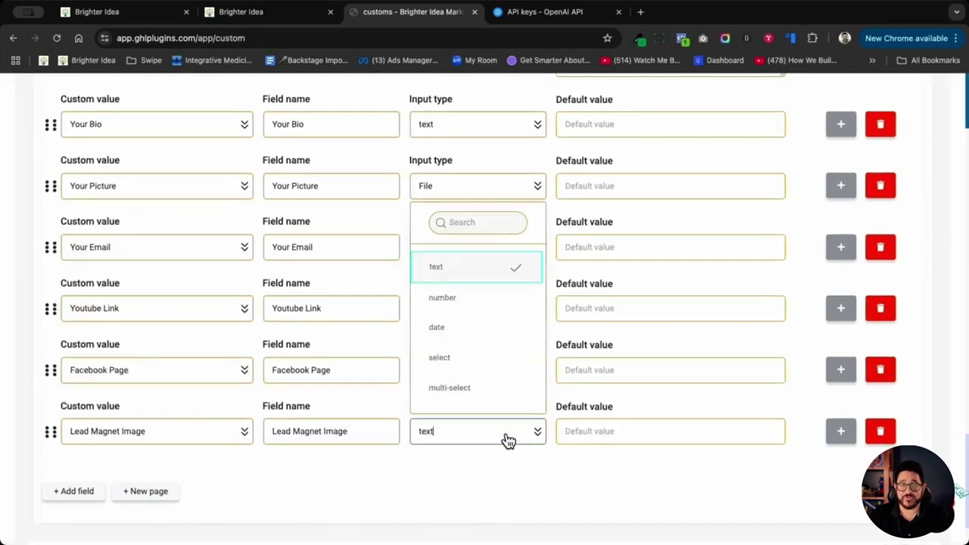
{"action": "scroll", "coordinate": [502, 341], "scroll_direction": "down", "scroll_amount": 4}
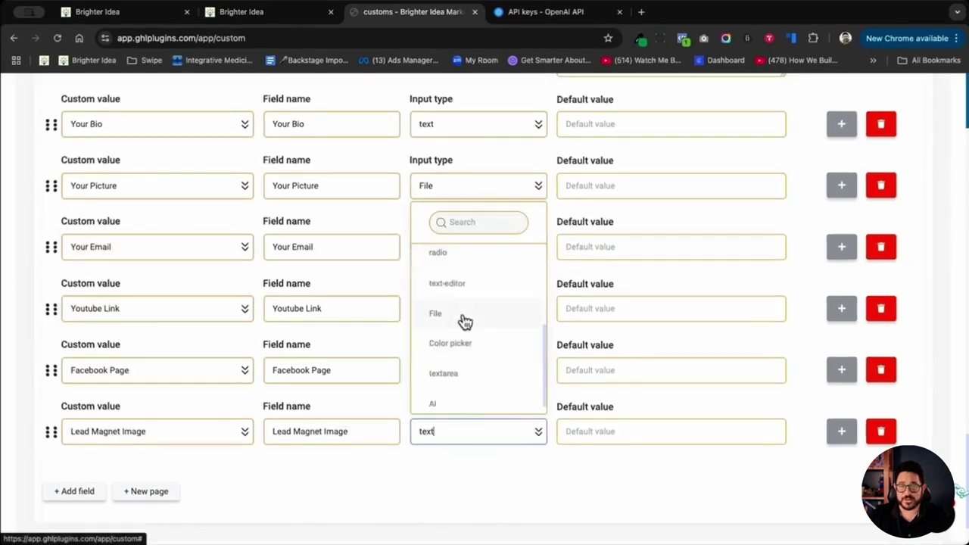
{"action": "left_click", "coordinate": [465, 321]}
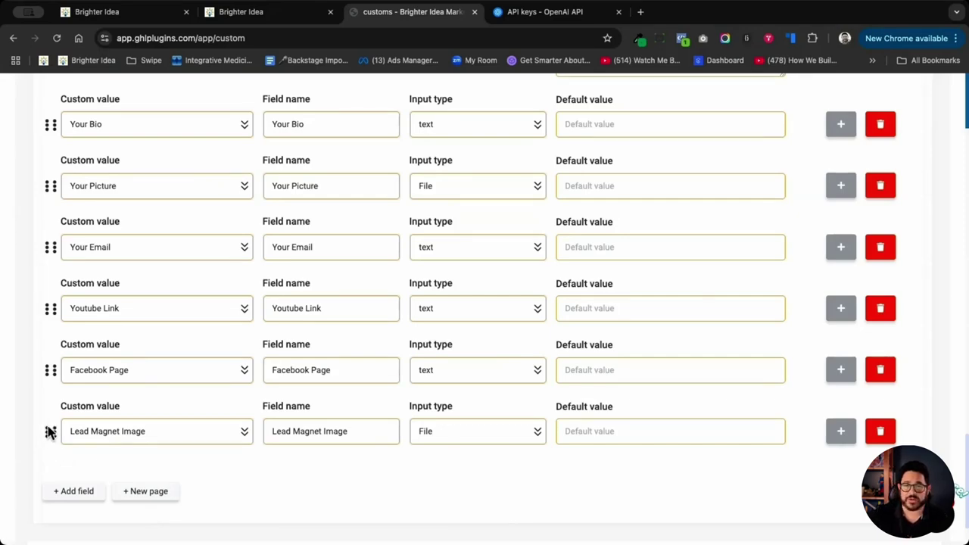
- Move the Lead Magnet Image field directly below Lead Magnet Name #1 and save the form
{"action": "left_click_drag", "start_coordinate": [50, 431], "coordinate": [53, 227]}
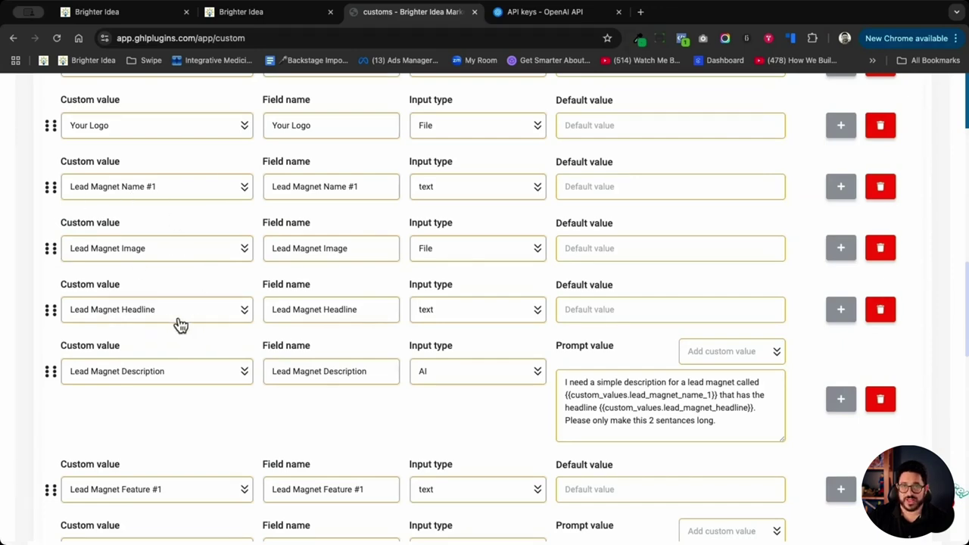
{"action": "scroll", "coordinate": [180, 324], "scroll_direction": "down", "scroll_amount": 10}
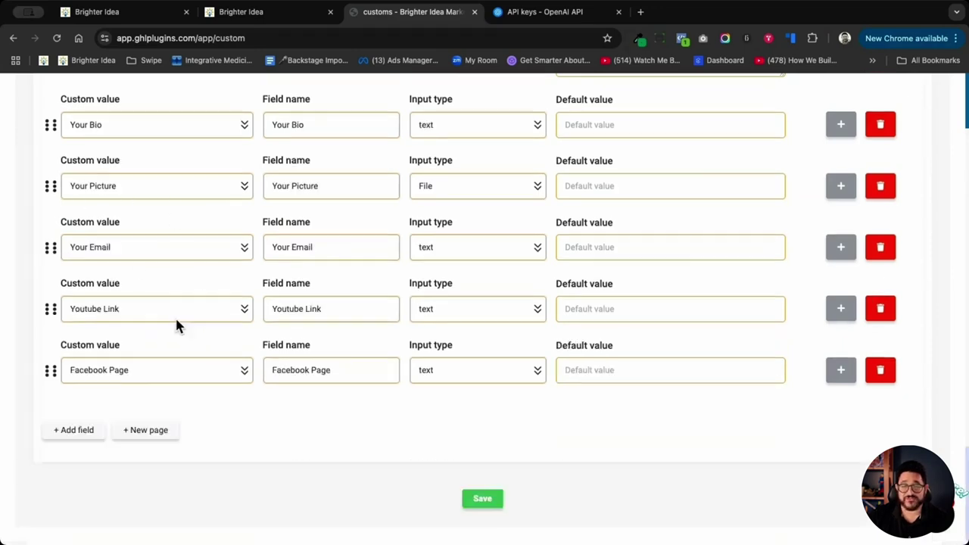
{"action": "left_click", "coordinate": [493, 504]}
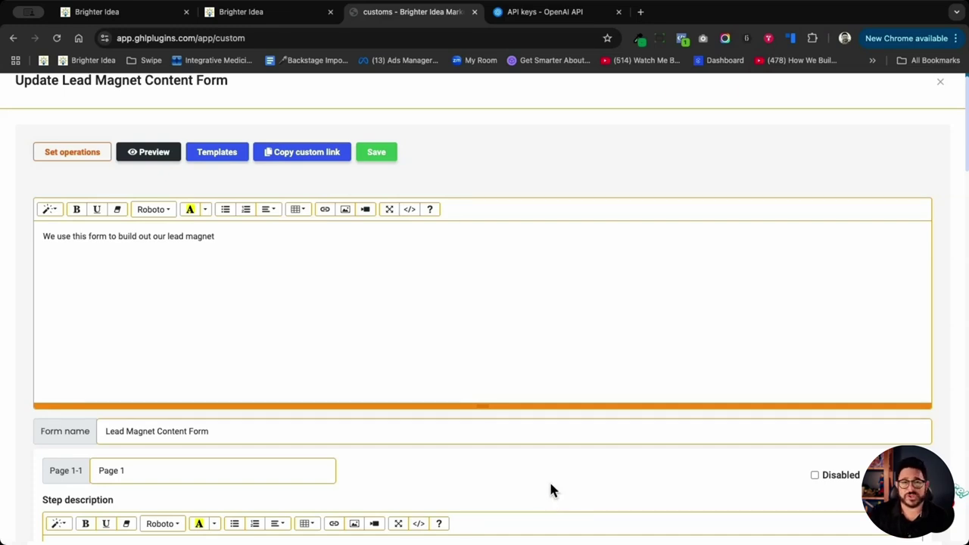
- Copy the form's custom link and open the custom menu link settings in the Brighter Idea agency account
{"action": "scroll", "coordinate": [573, 454], "scroll_direction": "up", "scroll_amount": 1}
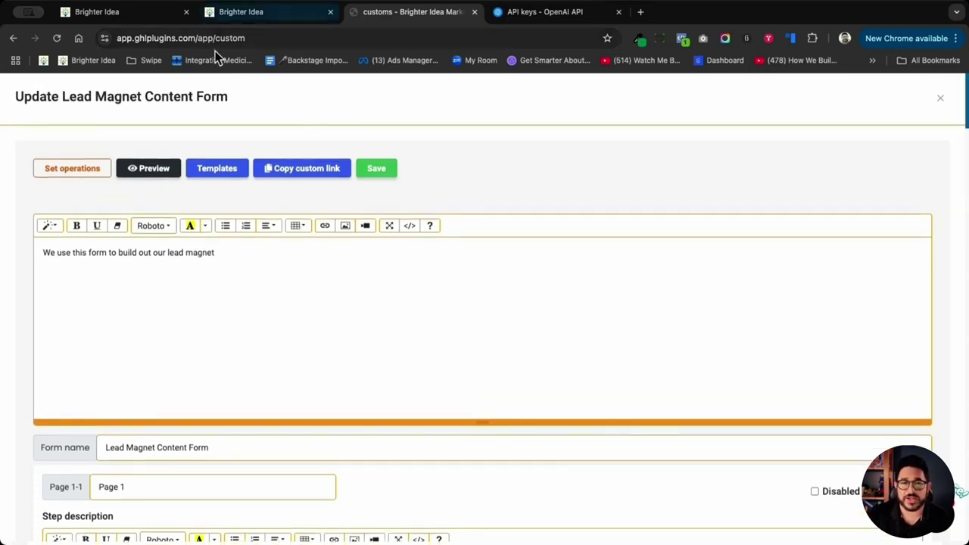
{"action": "left_click", "coordinate": [326, 173]}
{"action": "key", "text": "ctrl+1"}
{"action": "scroll", "coordinate": [117, 220], "scroll_direction": "down", "scroll_amount": 5}
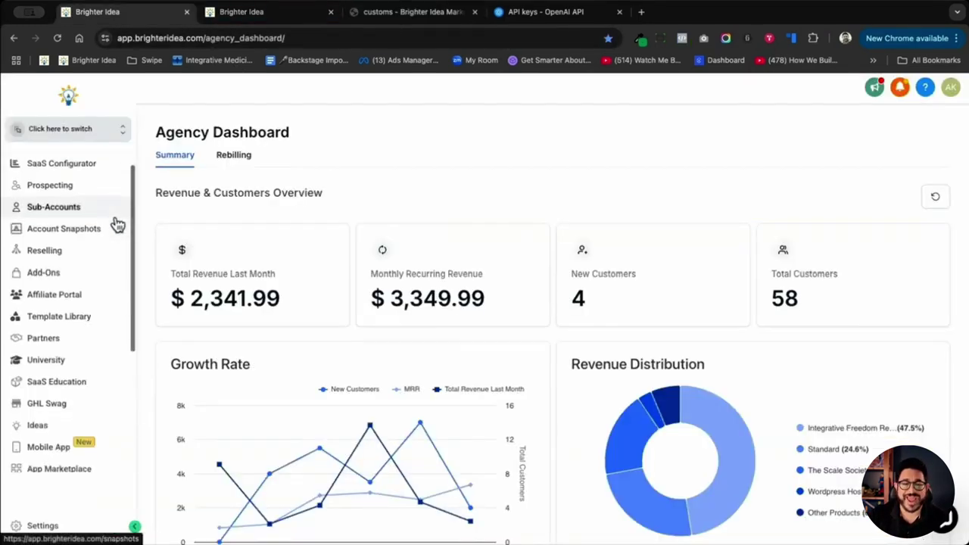
{"action": "left_click", "coordinate": [53, 525]}
{"action": "scroll", "coordinate": [82, 396], "scroll_direction": "down", "scroll_amount": 3}
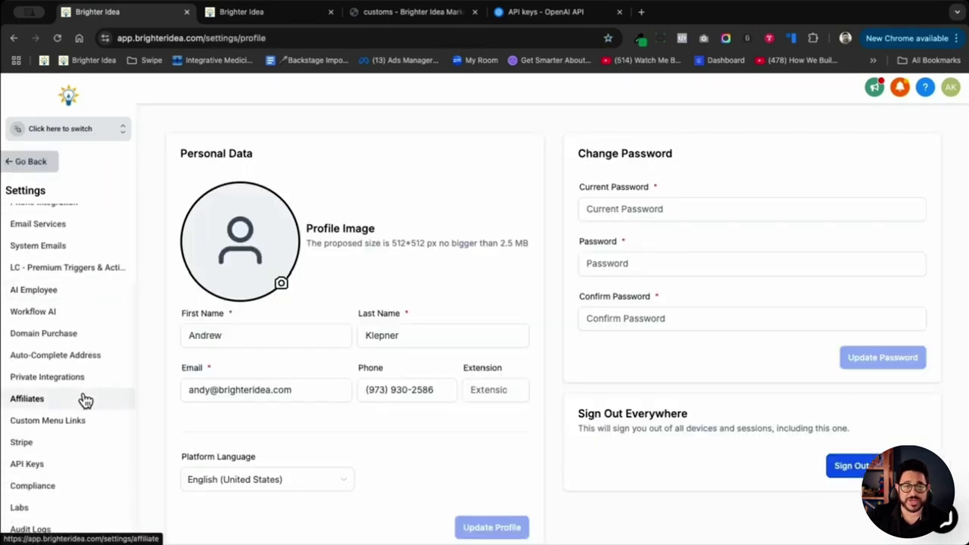
{"action": "left_click", "coordinate": [54, 429]}
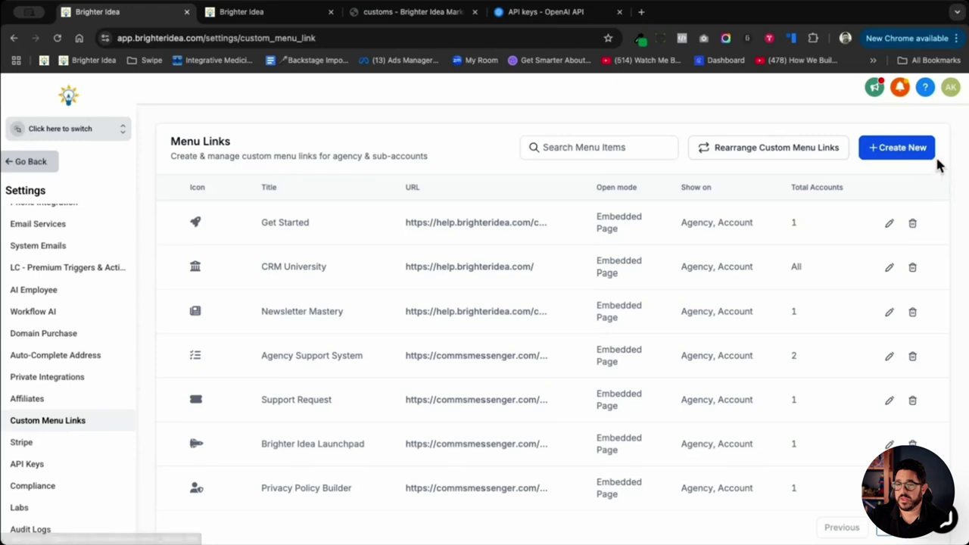
- Start a new custom menu link with the wrench icon, the title Content Form and the copied form link as its URL
{"action": "left_click", "coordinate": [890, 151]}
{"action": "left_click", "coordinate": [460, 301]}
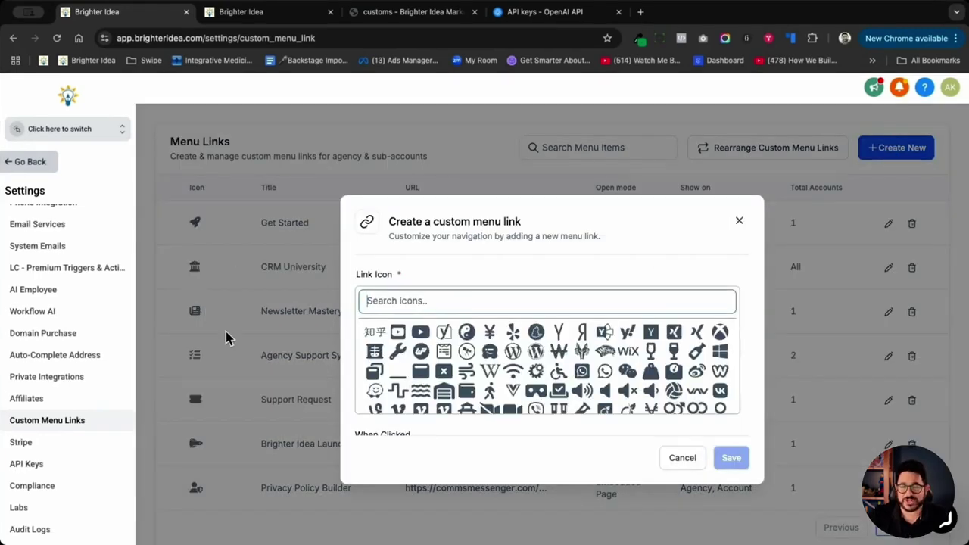
{"action": "left_click", "coordinate": [396, 349]}
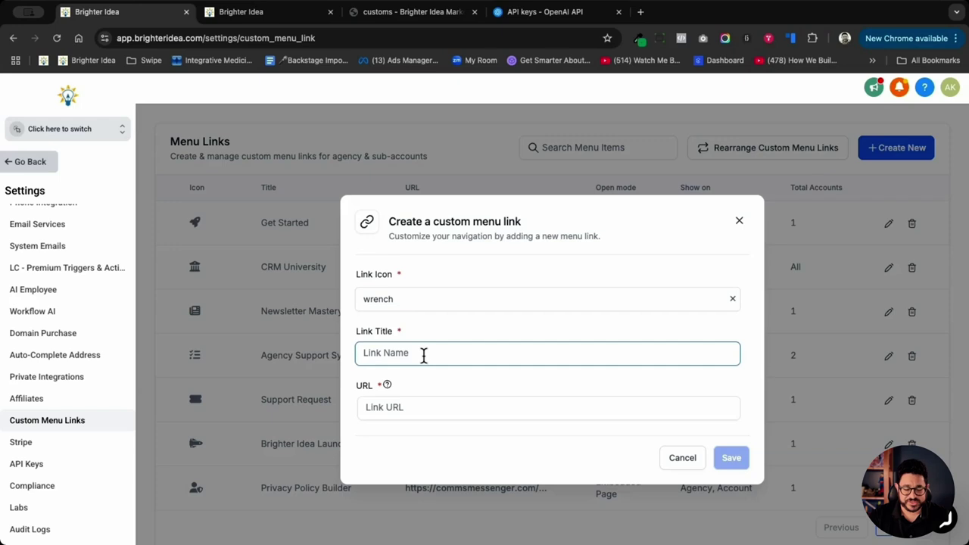
{"action": "type", "text": "Content Form"}
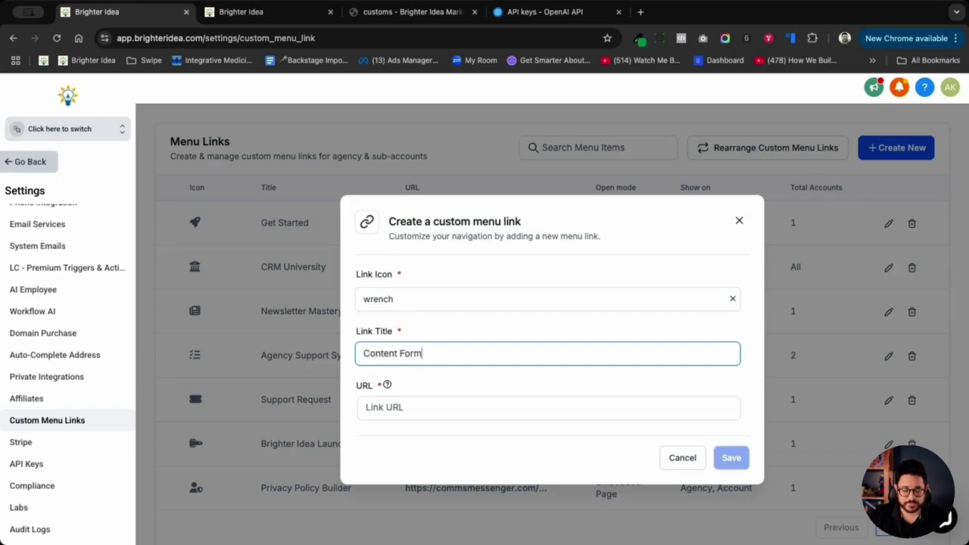
{"action": "left_click", "coordinate": [419, 408]}
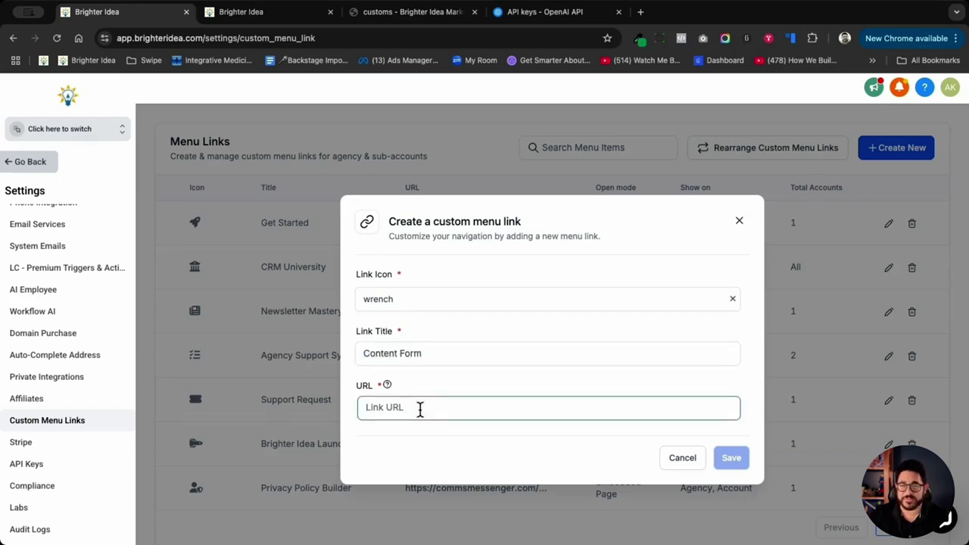
{"action": "key", "text": "super+v"}
- Show the menu link only in the sub-account's sidebar and assign it to the Design Client account
{"action": "scroll", "coordinate": [576, 363], "scroll_direction": "down", "scroll_amount": 3}
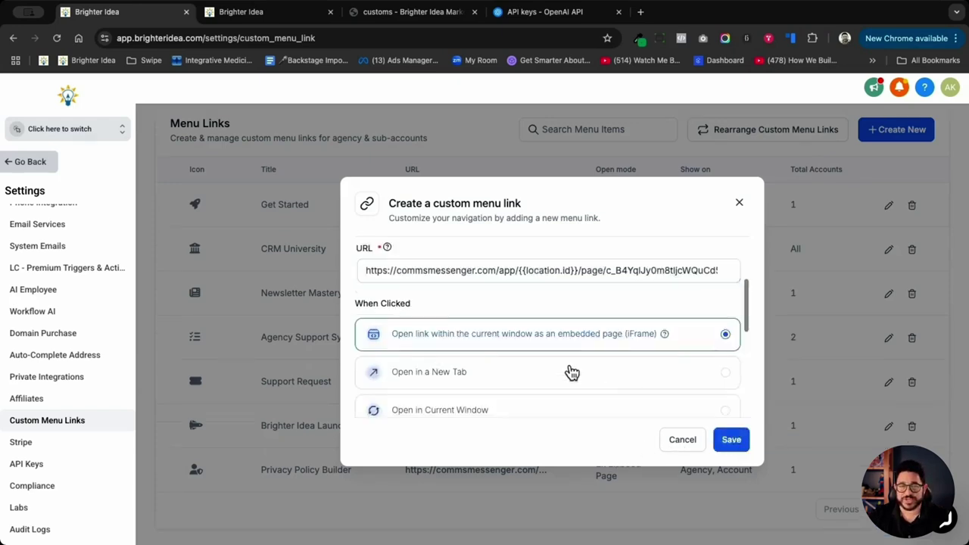
{"action": "scroll", "coordinate": [580, 343], "scroll_direction": "down", "scroll_amount": 3}
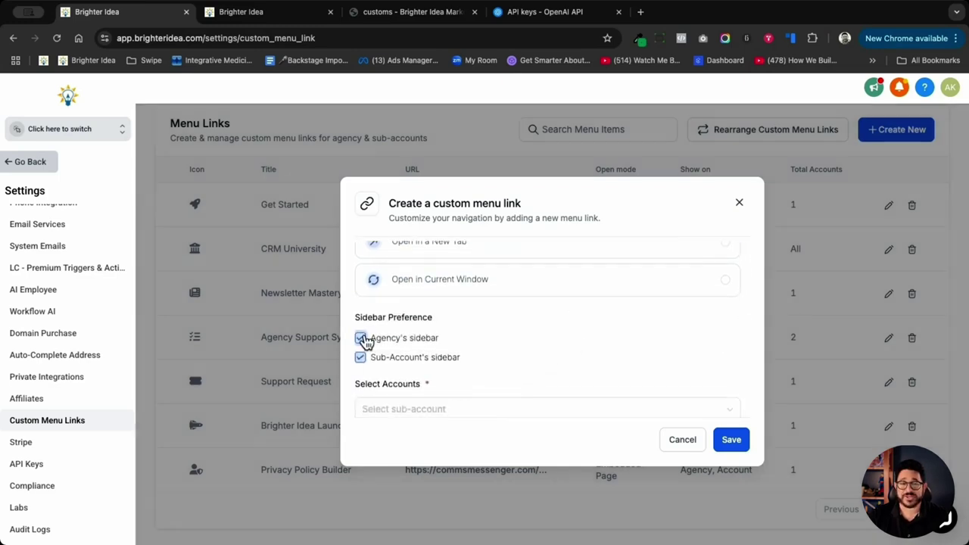
{"action": "left_click", "coordinate": [361, 338]}
{"action": "scroll", "coordinate": [480, 316], "scroll_direction": "down", "scroll_amount": 2}
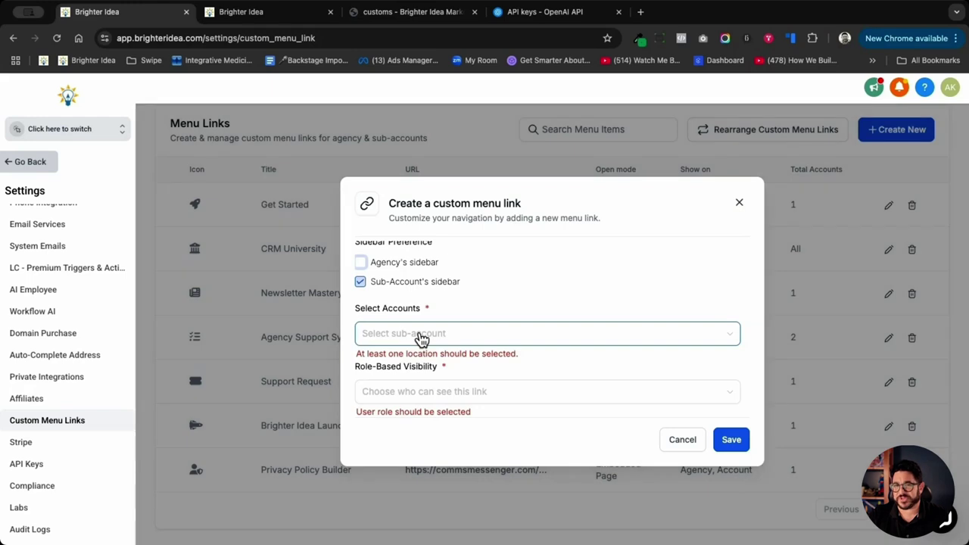
{"action": "left_click", "coordinate": [422, 339]}
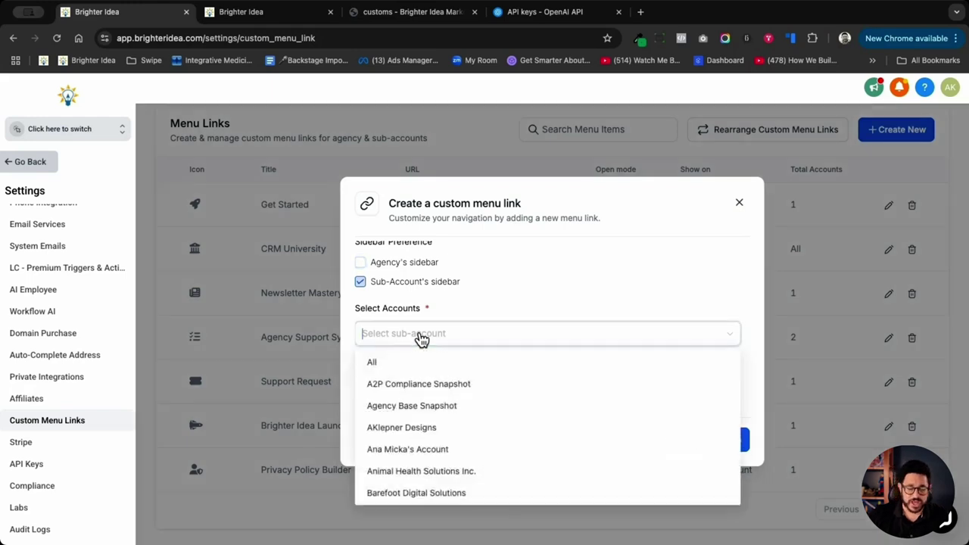
{"action": "type", "text": "design"}
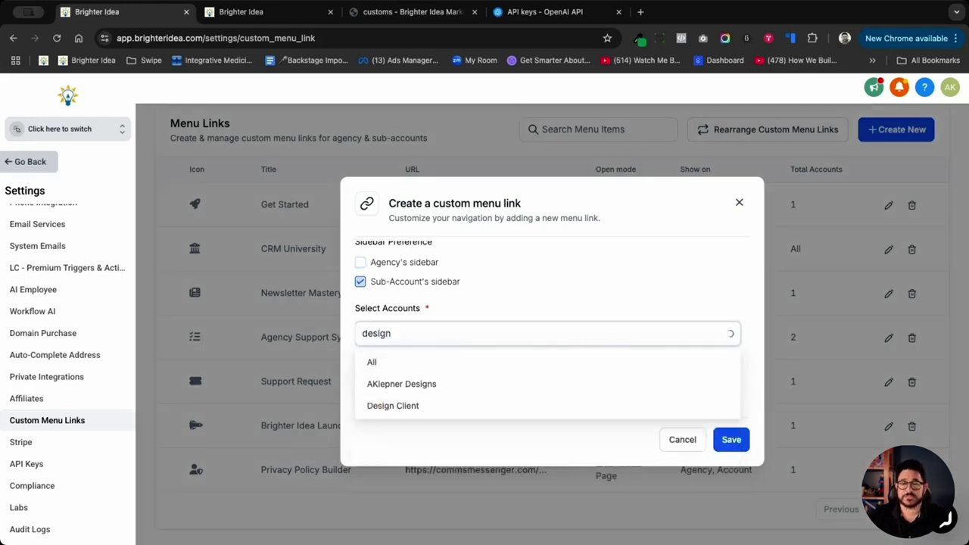
{"action": "left_click", "coordinate": [438, 408]}
- Set the menu link's role-based visibility to All and save the link
{"action": "left_click", "coordinate": [488, 388]}
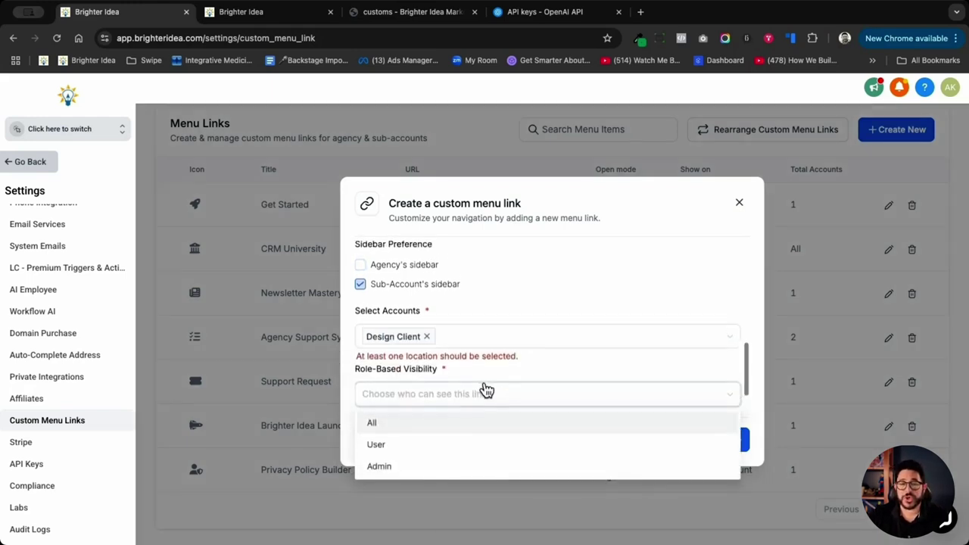
{"action": "left_click", "coordinate": [432, 426]}
{"action": "scroll", "coordinate": [523, 362], "scroll_direction": "down", "scroll_amount": 1}
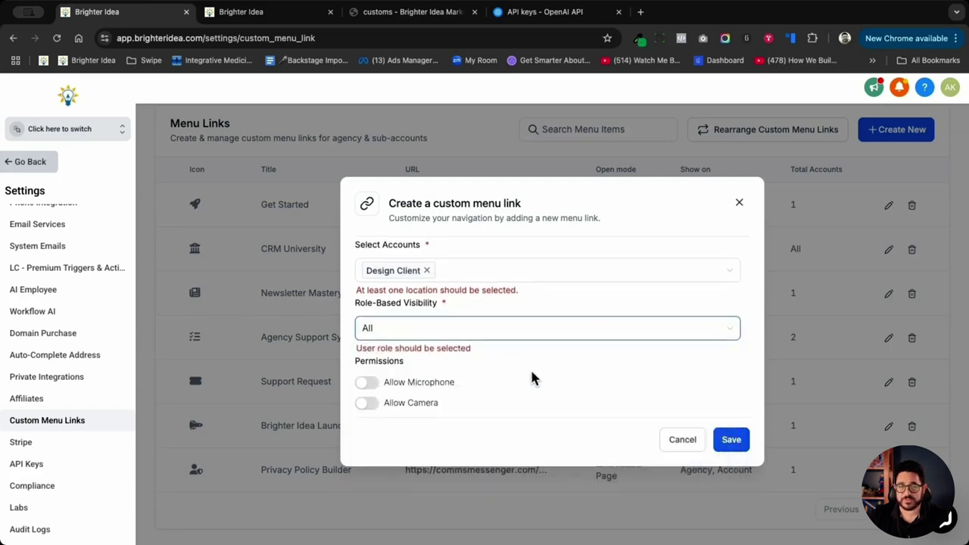
{"action": "left_click", "coordinate": [734, 439]}
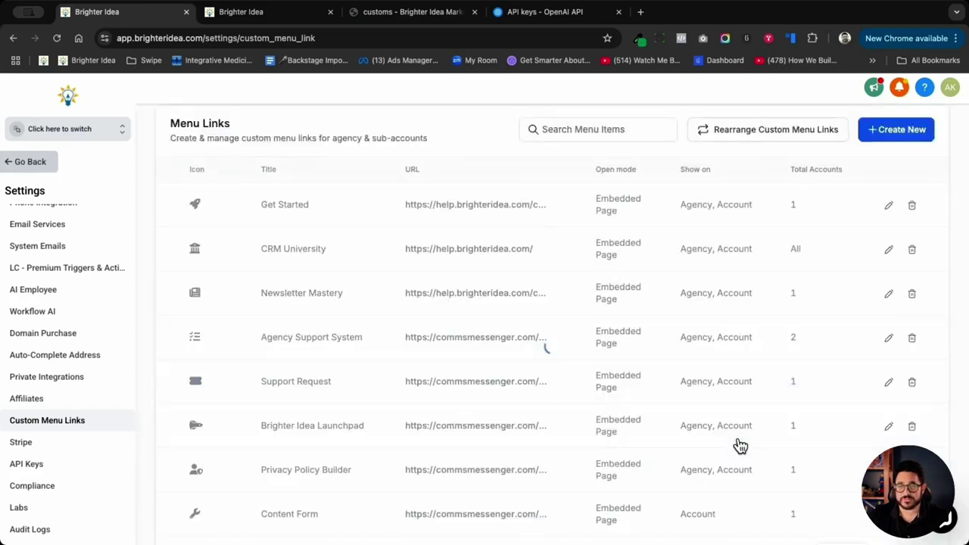
- Leave the page builder in the Design Client sub-account, reload it, and open the Content Form menu link to look through the form's fields
{"action": "left_click", "coordinate": [287, 18]}
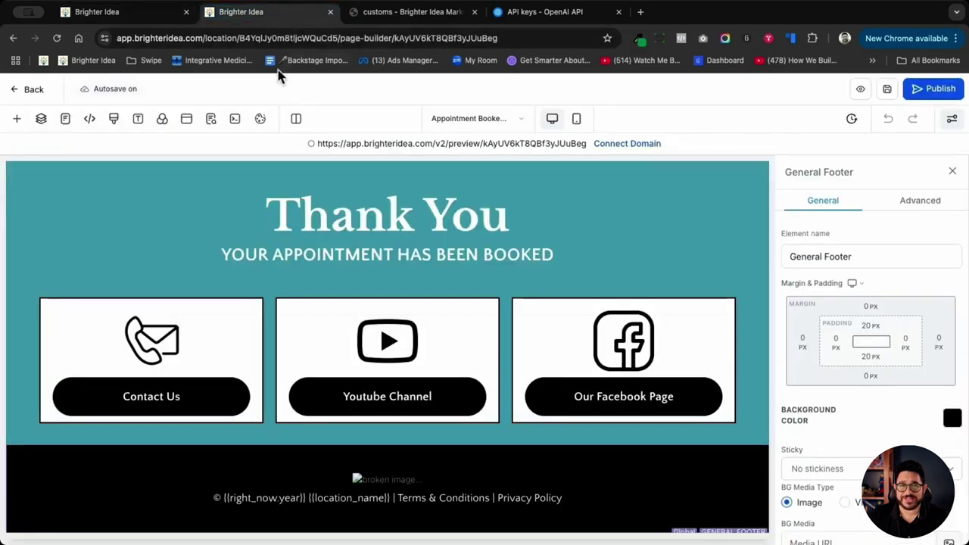
{"action": "left_click", "coordinate": [38, 90]}
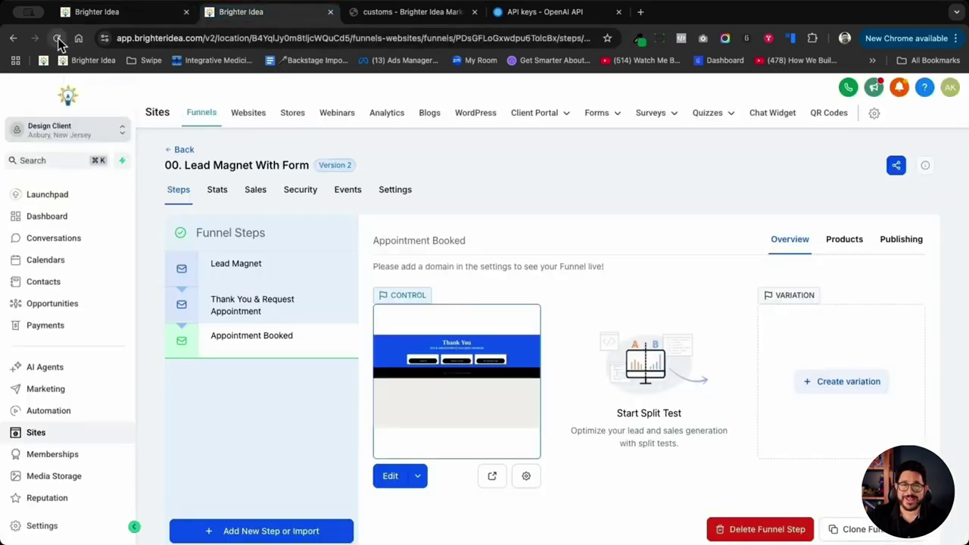
{"action": "left_click", "coordinate": [57, 38]}
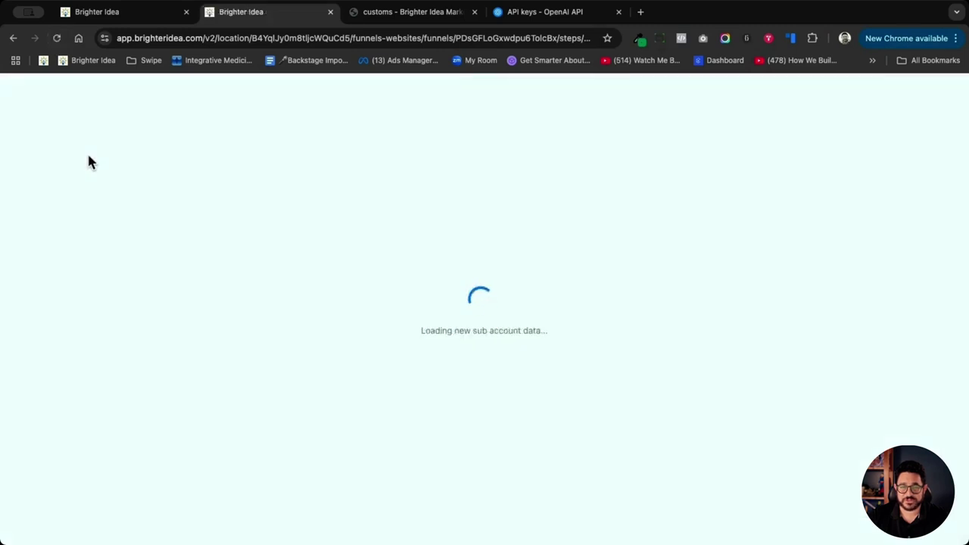
{"action": "scroll", "coordinate": [86, 222], "scroll_direction": "down", "scroll_amount": 2}
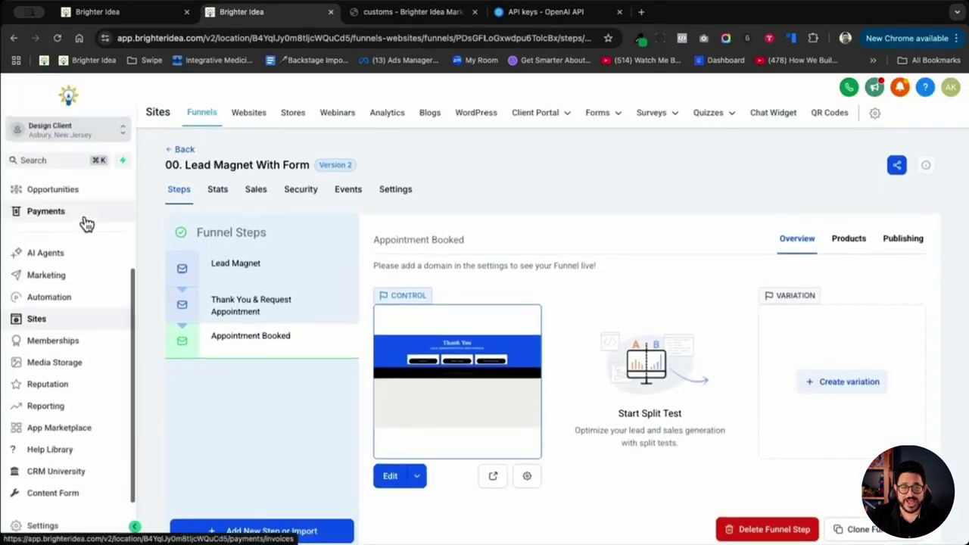
{"action": "left_click", "coordinate": [70, 498]}
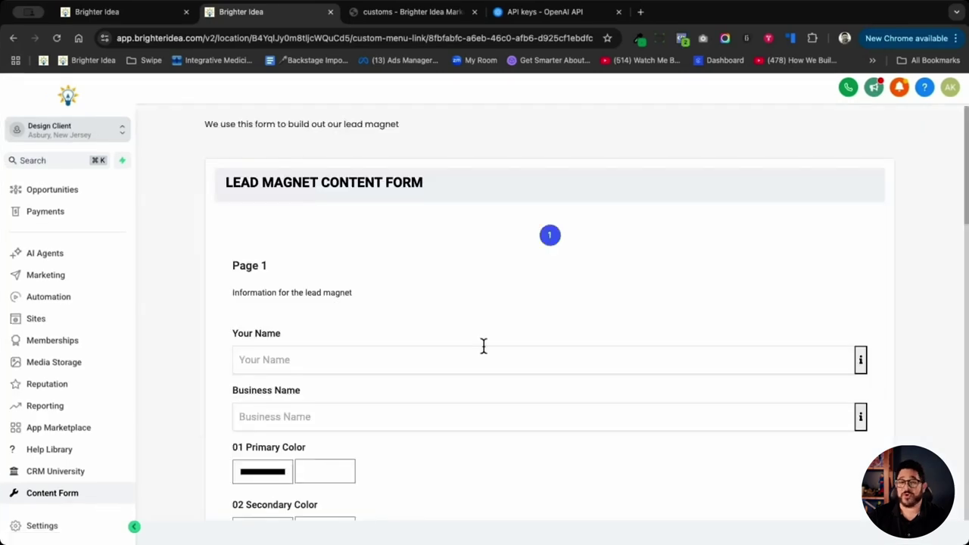
{"action": "scroll", "coordinate": [173, 400], "scroll_direction": "down", "scroll_amount": 2}
{"action": "scroll", "coordinate": [220, 365], "scroll_direction": "down", "scroll_amount": 4}
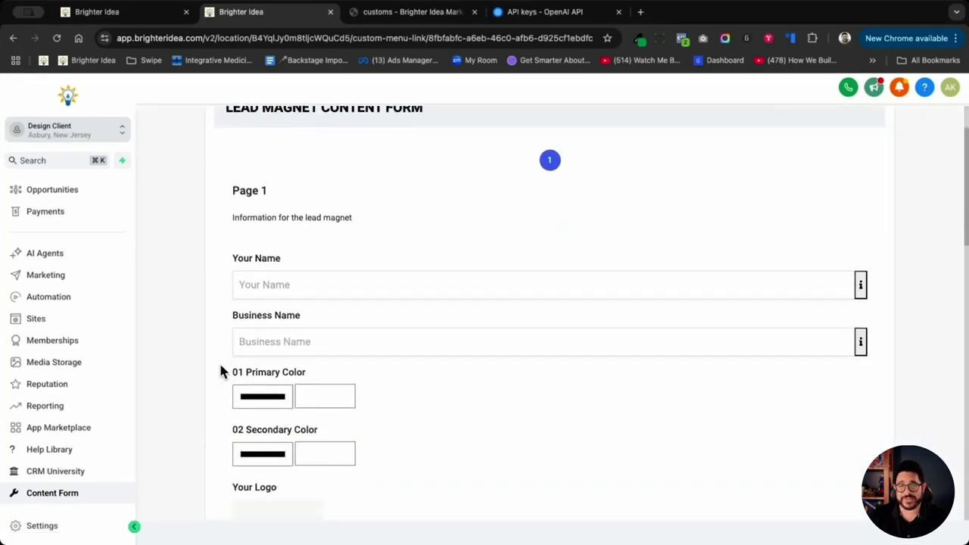
{"action": "scroll", "coordinate": [214, 363], "scroll_direction": "down", "scroll_amount": 8}
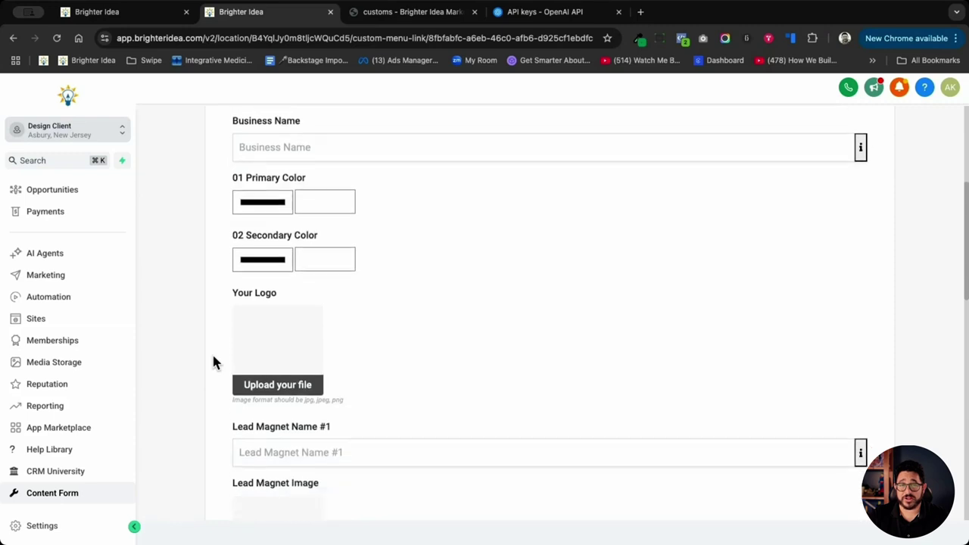
- Look through all fields of the Lead Magnet Content Form, from the business name to the Facebook page
{"action": "scroll", "coordinate": [214, 363], "scroll_direction": "down", "scroll_amount": 5}
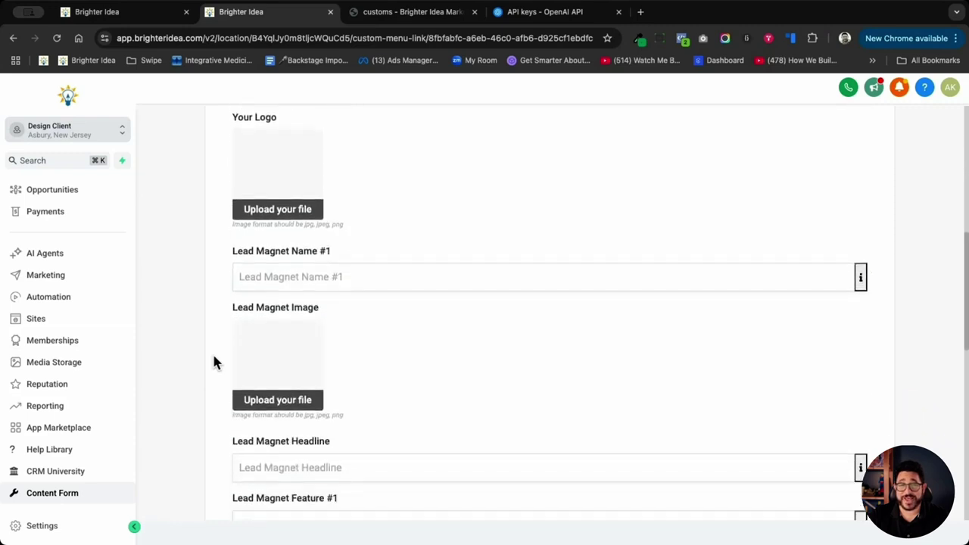
{"action": "scroll", "coordinate": [213, 363], "scroll_direction": "down", "scroll_amount": 5}
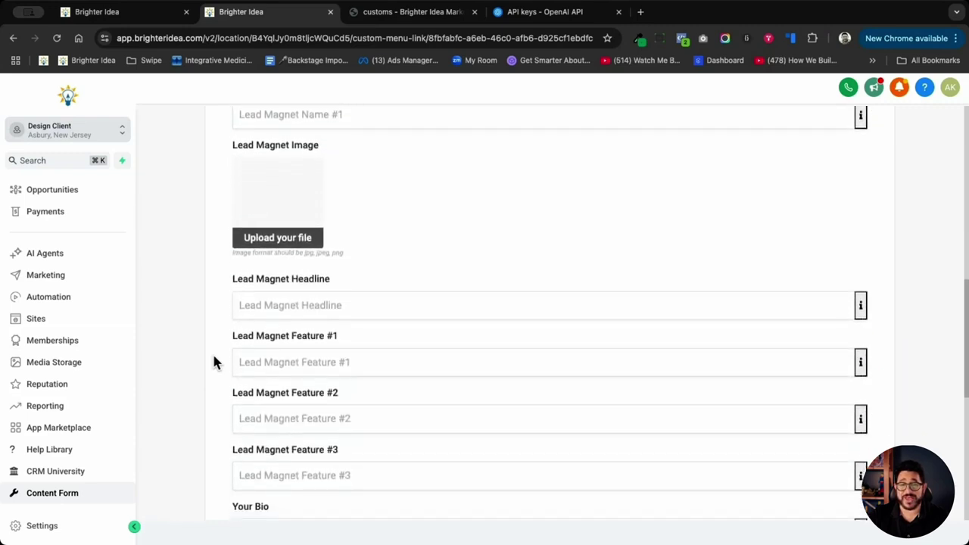
{"action": "scroll", "coordinate": [213, 363], "scroll_direction": "down", "scroll_amount": 1}
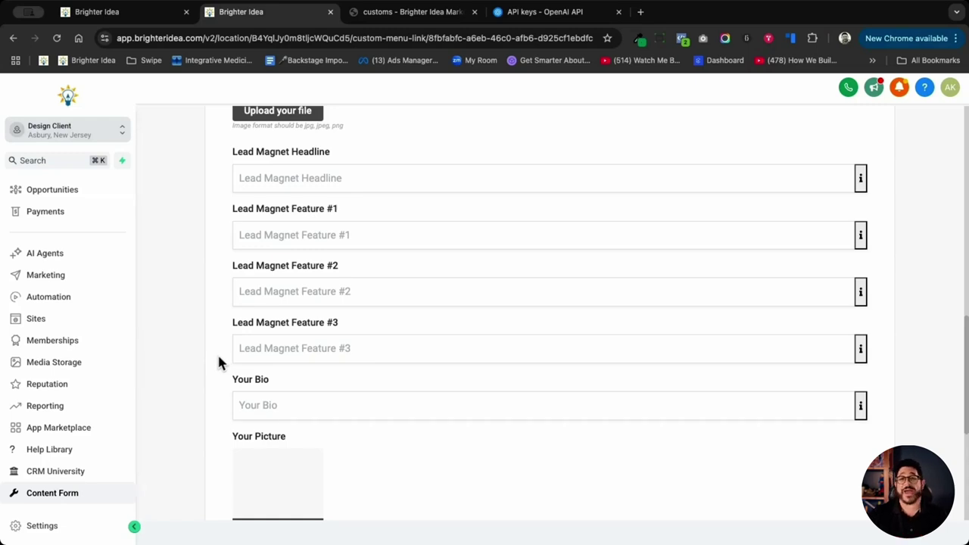
{"action": "scroll", "coordinate": [218, 357], "scroll_direction": "down", "scroll_amount": 2}
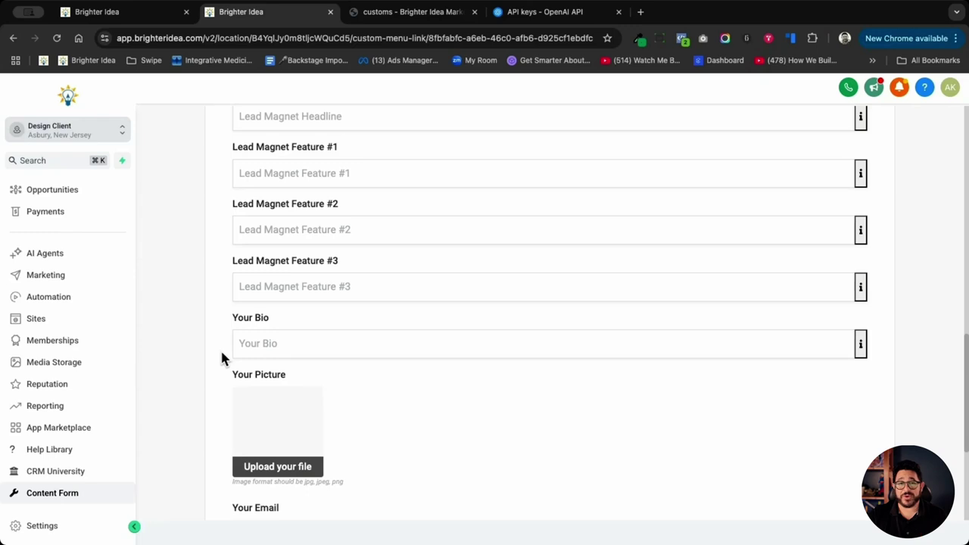
{"action": "scroll", "coordinate": [220, 358], "scroll_direction": "down", "scroll_amount": 5}
{"action": "scroll", "coordinate": [221, 359], "scroll_direction": "down", "scroll_amount": 3}
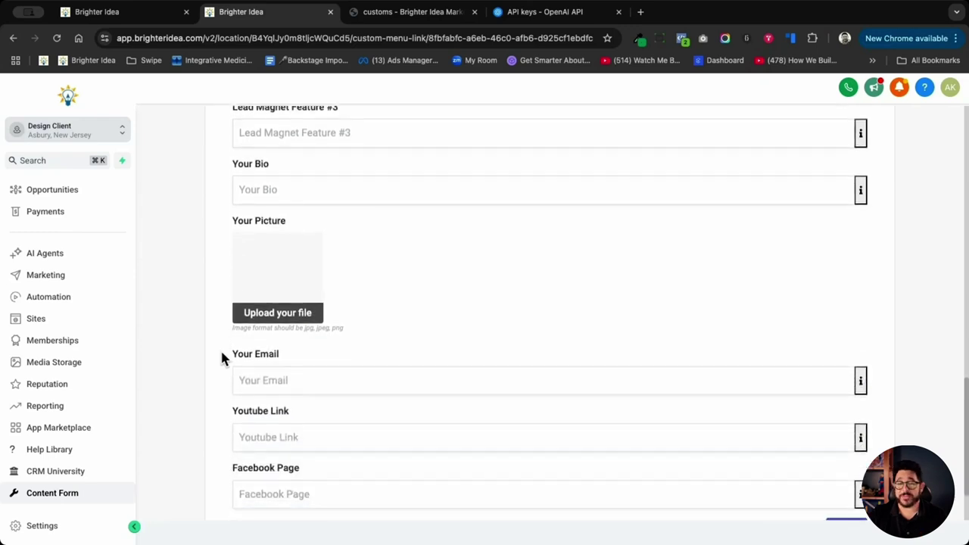
{"action": "scroll", "coordinate": [221, 358], "scroll_direction": "down", "scroll_amount": 1}
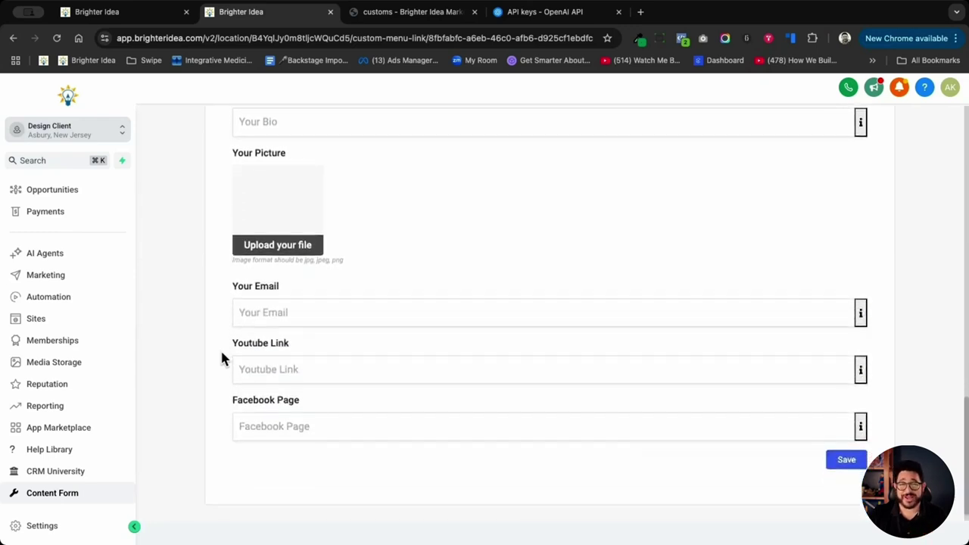
{"action": "scroll", "coordinate": [220, 359], "scroll_direction": "down", "scroll_amount": 1}
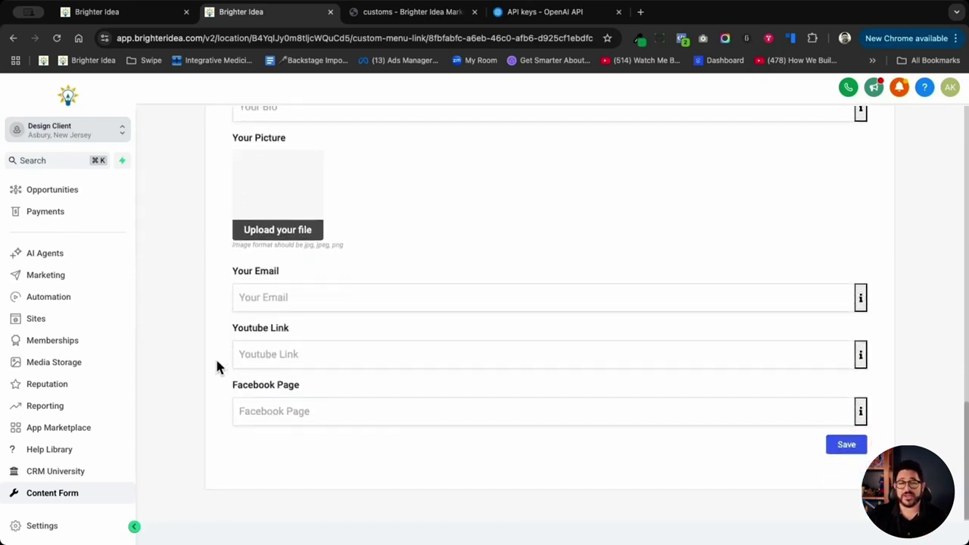
{"action": "scroll", "coordinate": [201, 324], "scroll_direction": "up", "scroll_amount": 10}
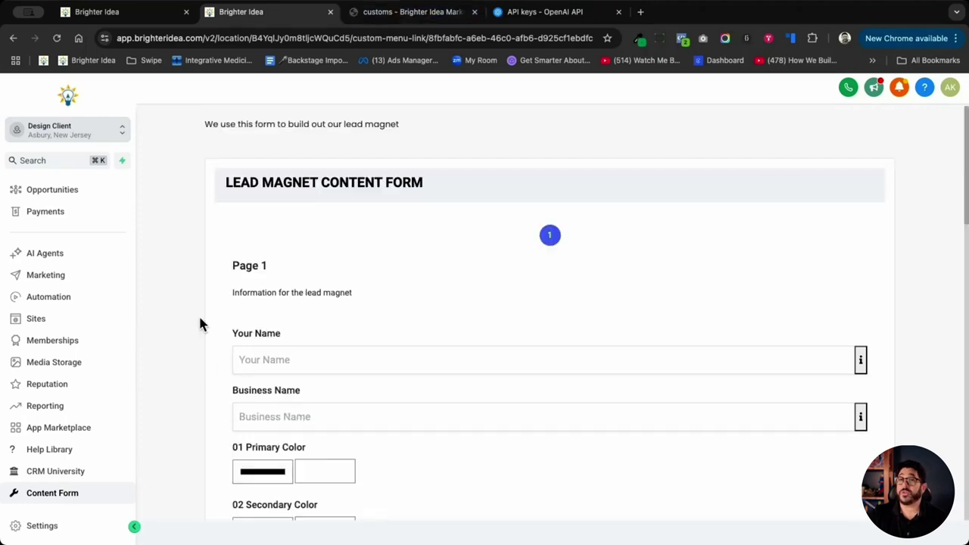
- Fill in the owner's full name and set the business name to Brighter Idea Marketing inc
{"action": "left_click", "coordinate": [315, 363]}
{"action": "type", "text": "Andre"}
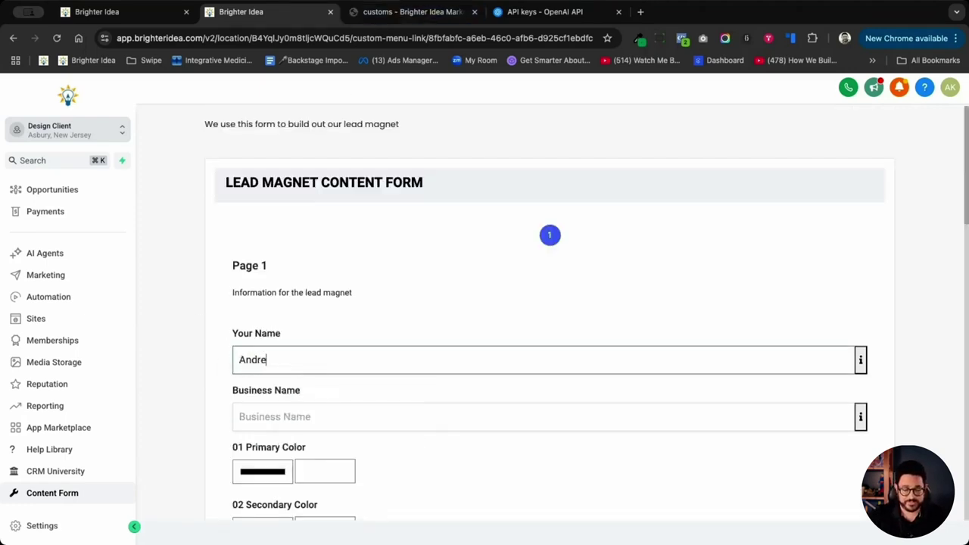
{"action": "type", "text": "w Klepner"}
{"action": "left_click", "coordinate": [249, 418]}
{"action": "type", "text": "B"}
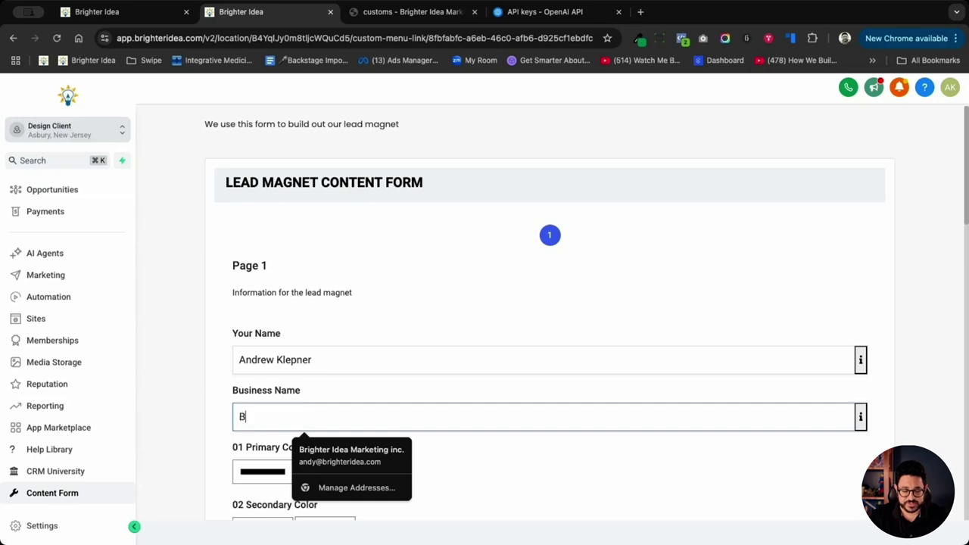
{"action": "type", "text": "righter id"}
{"action": "left_click", "coordinate": [351, 451]}
- Set the primary color to #160bb1 and the secondary color to #ad1f1f, and upload the Brighter Idea logo
{"action": "scroll", "coordinate": [256, 475], "scroll_direction": "down", "scroll_amount": 2}
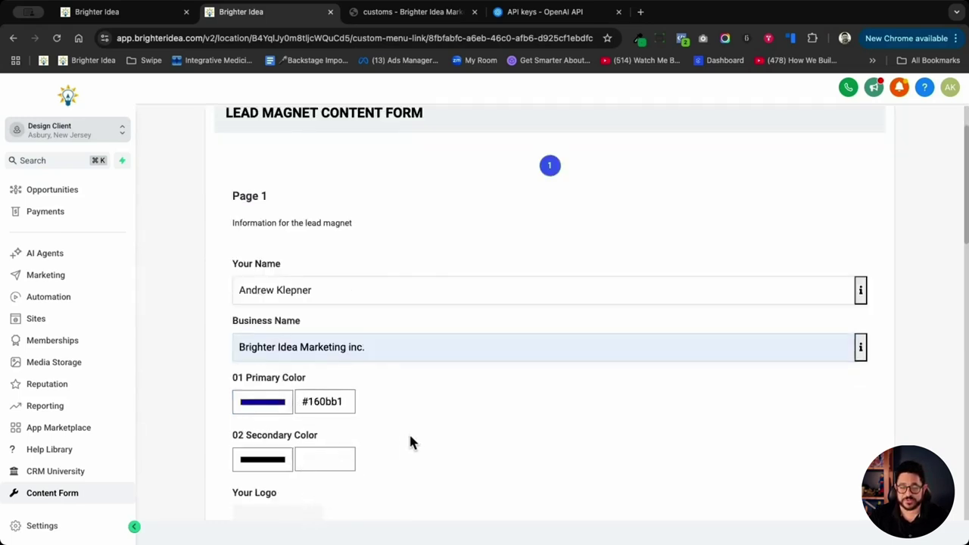
{"action": "scroll", "coordinate": [293, 447], "scroll_direction": "down", "scroll_amount": 2}
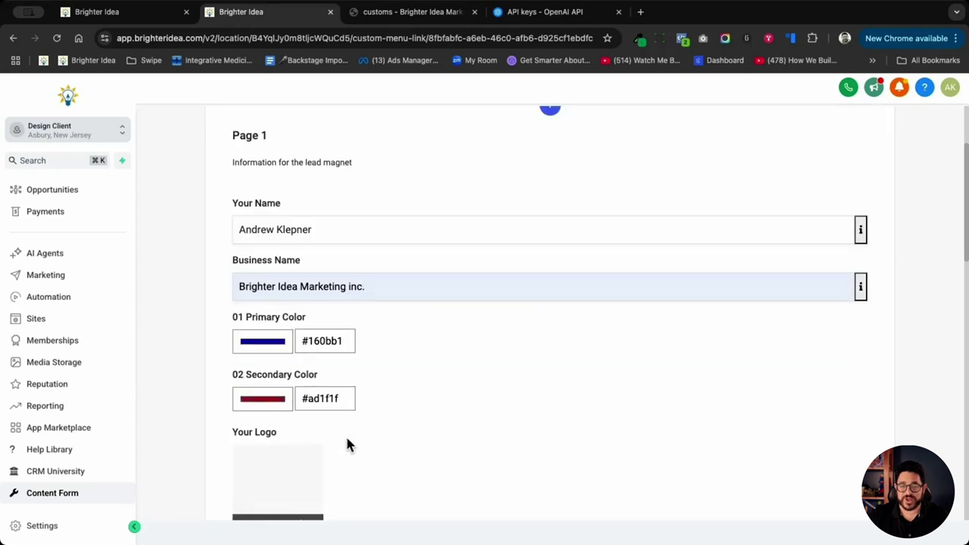
{"action": "scroll", "coordinate": [446, 426], "scroll_direction": "down", "scroll_amount": 4}
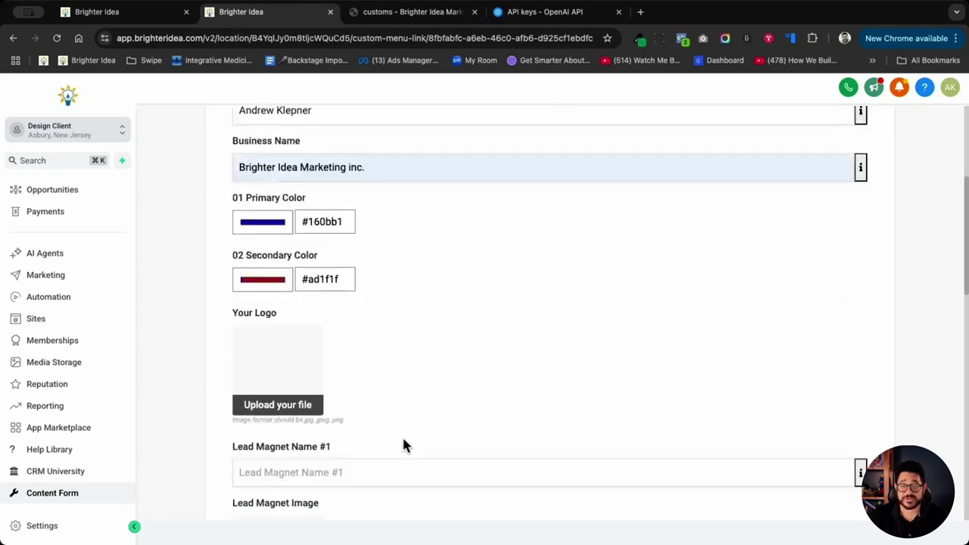
{"action": "left_click", "coordinate": [290, 408]}
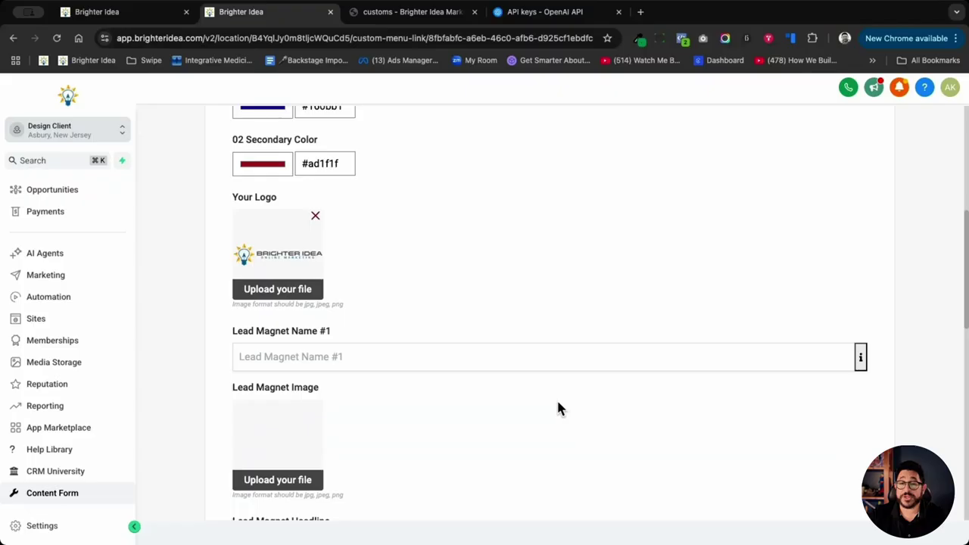
{"action": "key", "text": "Escape"}
- Fill in the lead magnet's details: name Smart Goals Checklist, image, headline, and features Precision Planning, Progress Tracking System and Deadline-Driven Structure
{"action": "left_click", "coordinate": [366, 363]}
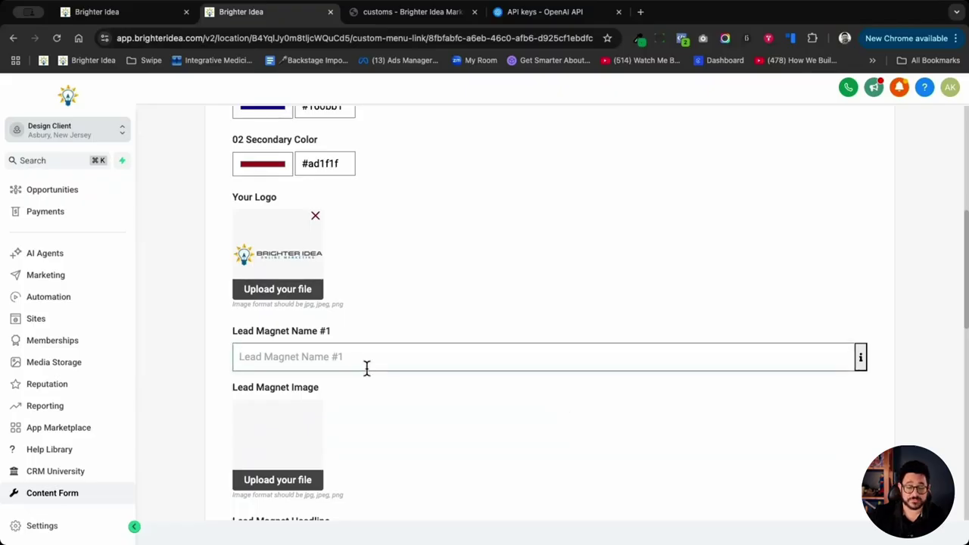
{"action": "type", "text": "Smart Goals Checklist"}
{"action": "scroll", "coordinate": [299, 394], "scroll_direction": "down", "scroll_amount": 1}
{"action": "left_click", "coordinate": [304, 399]}
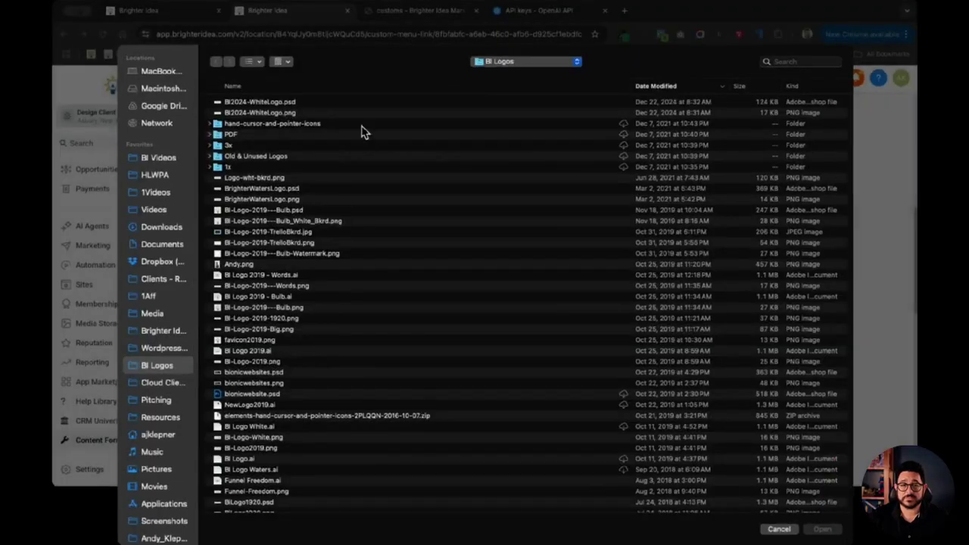
{"action": "key", "text": "Escape"}
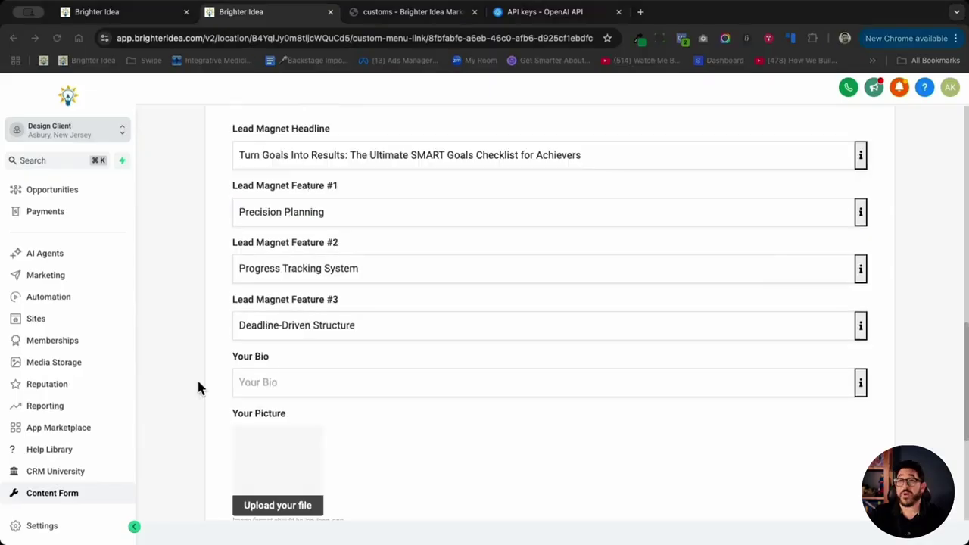
- Paste the lorem ipsum placeholder text as the bio, fill in the contact's e-mail and upload the profile picture
{"action": "left_click", "coordinate": [284, 382]}
{"action": "key", "text": "super+v"}
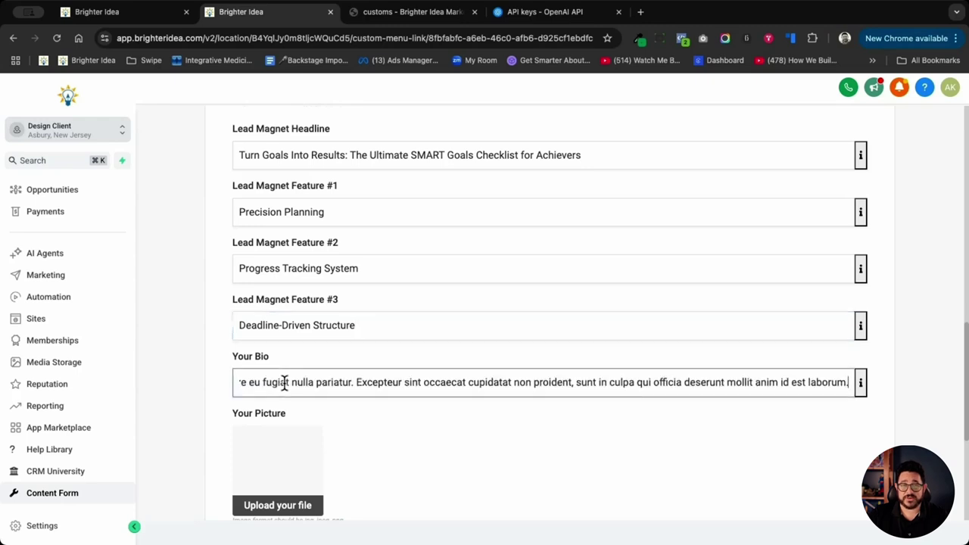
{"action": "left_click", "coordinate": [408, 477]}
{"action": "scroll", "coordinate": [407, 477], "scroll_direction": "down", "scroll_amount": 2}
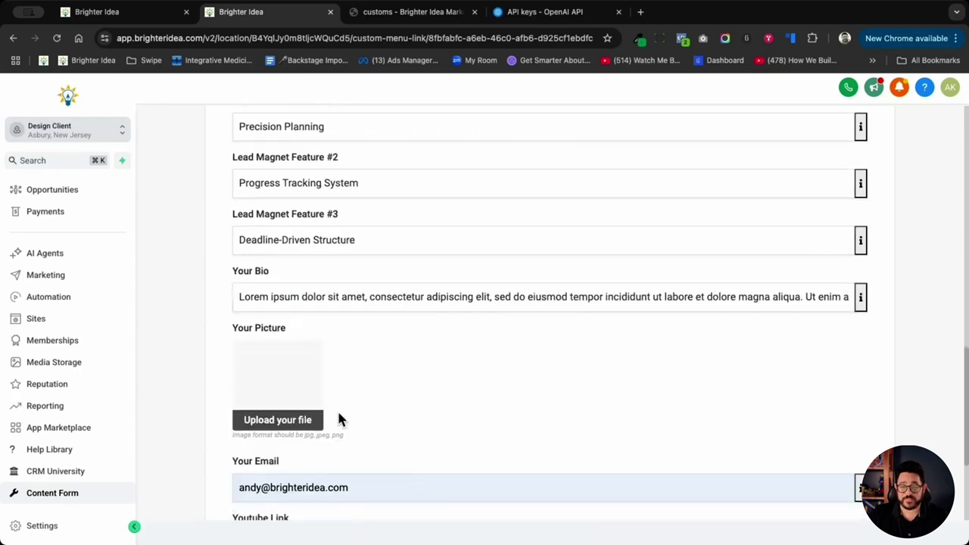
{"action": "left_click", "coordinate": [287, 422]}
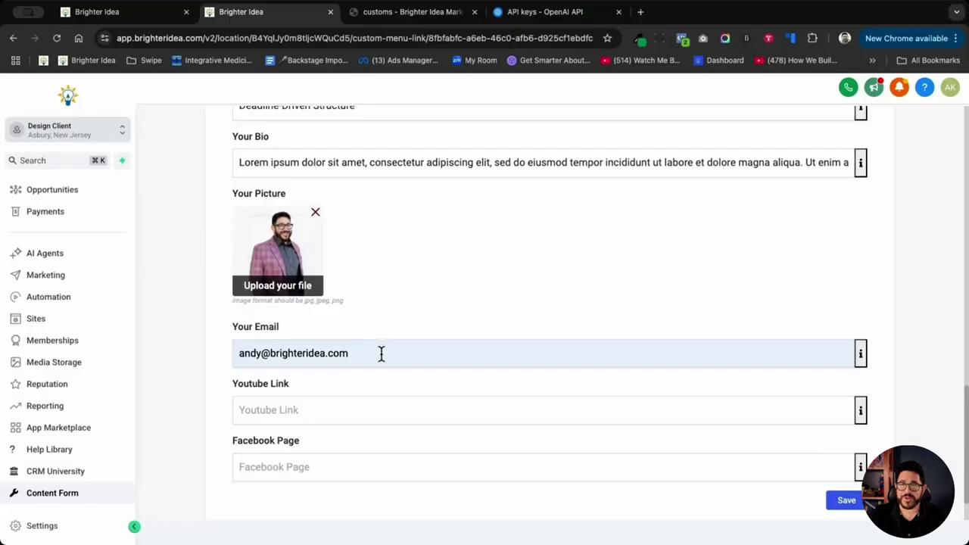
{"action": "left_click", "coordinate": [322, 411]}
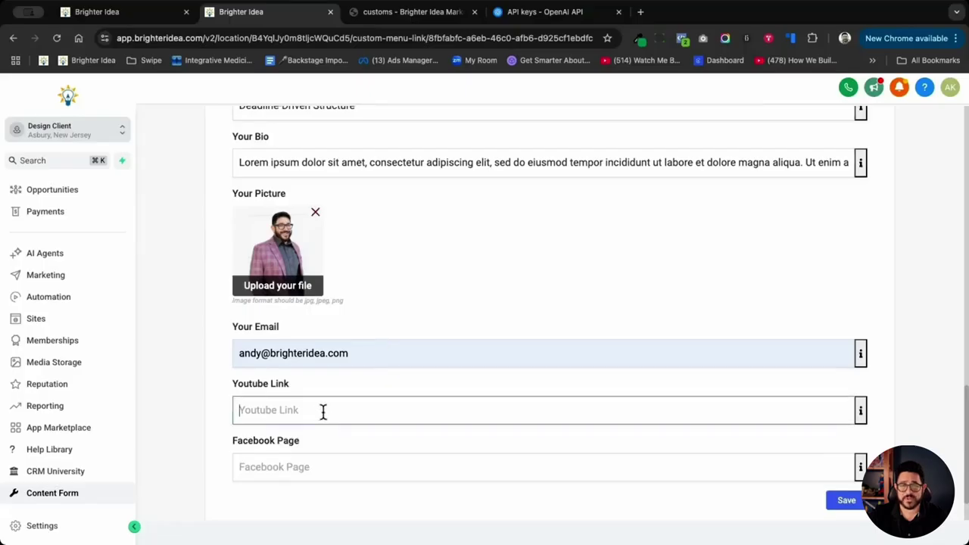
{"action": "type", "text": "https://www.youtube.com/@AndyKlepner"}
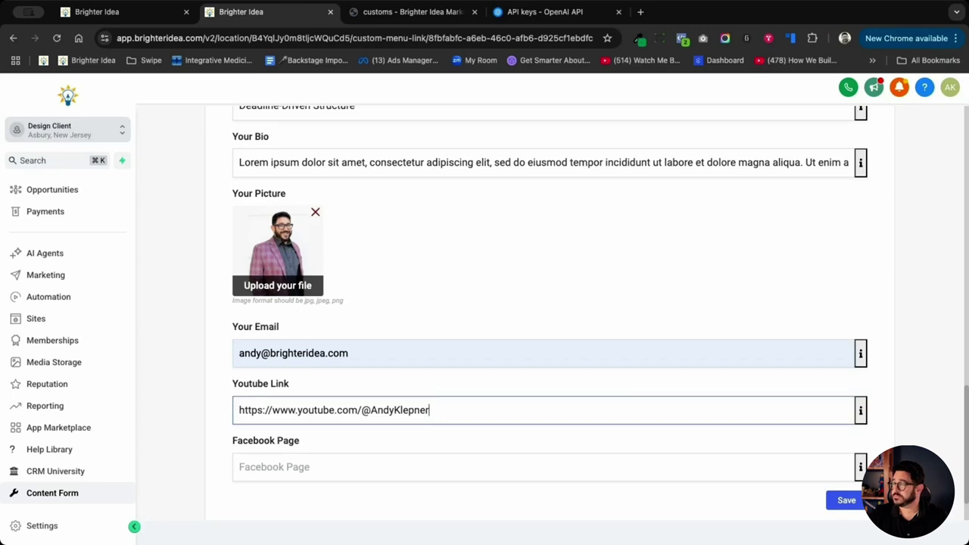
{"action": "left_click", "coordinate": [329, 390]}
{"action": "scroll", "coordinate": [329, 390], "scroll_direction": "down", "scroll_amount": 1}
{"action": "left_click", "coordinate": [325, 422]}
{"action": "type", "text": "https://www.facebook.com/brighteridea"}
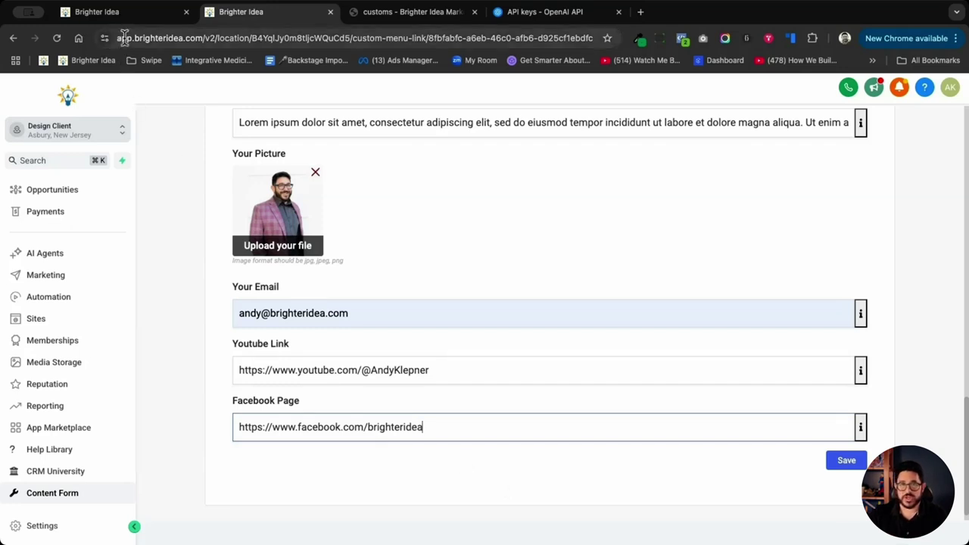
- Open the 00. Lead Magnet With Form funnel in a new tab and preview its Lead Magnet page to examine the layout
{"action": "right_click", "coordinate": [48, 319]}
{"action": "left_click", "coordinate": [83, 326]}
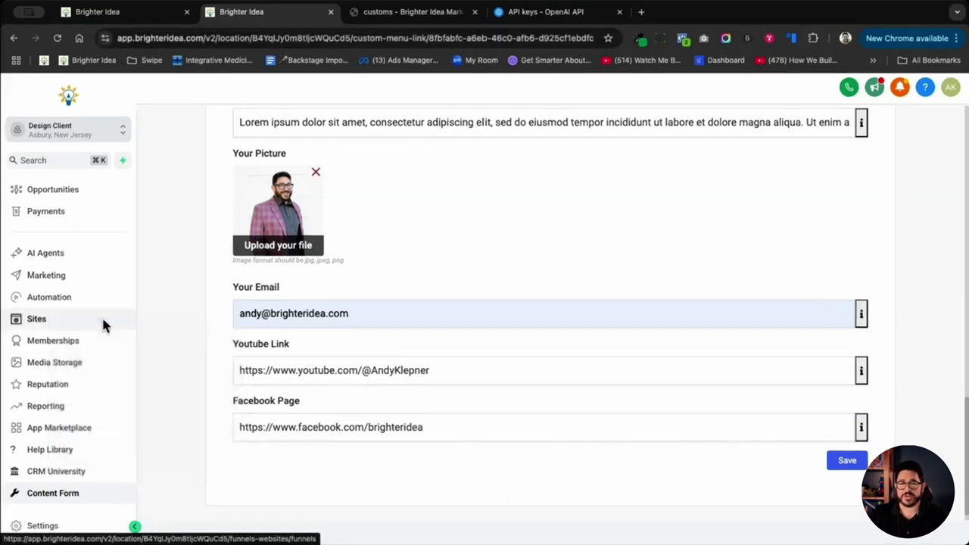
{"action": "left_click", "coordinate": [379, 12]}
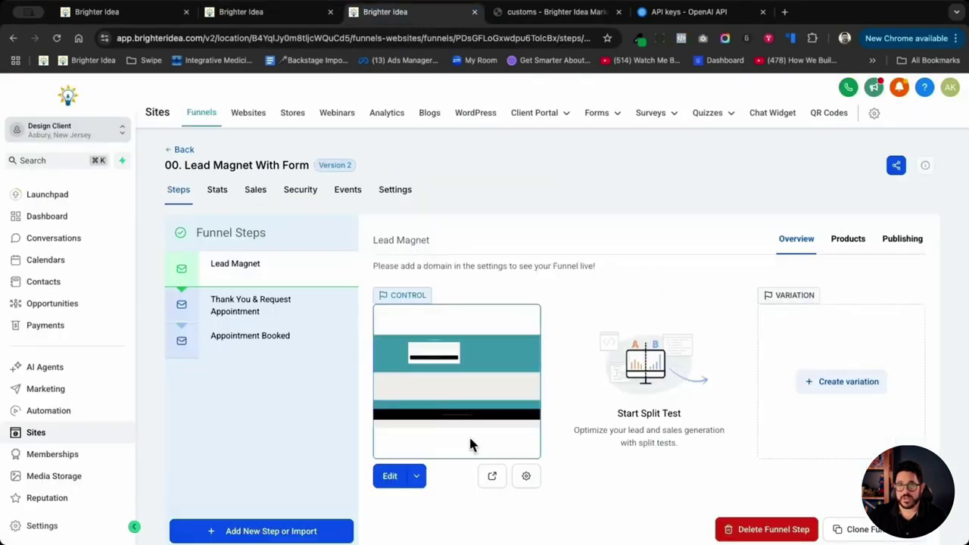
{"action": "left_click", "coordinate": [492, 476]}
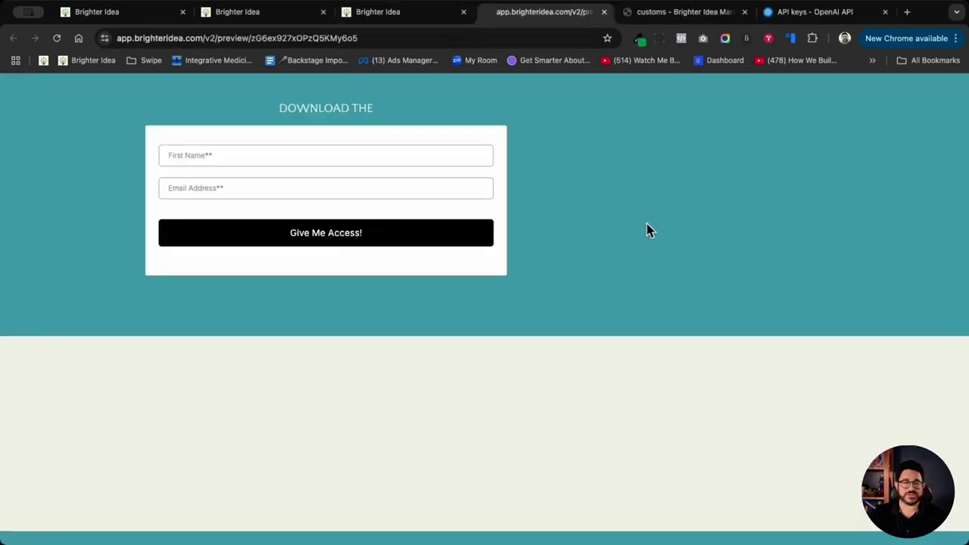
{"action": "scroll", "coordinate": [426, 240], "scroll_direction": "down", "scroll_amount": 1}
{"action": "scroll", "coordinate": [426, 240], "scroll_direction": "up", "scroll_amount": 1}
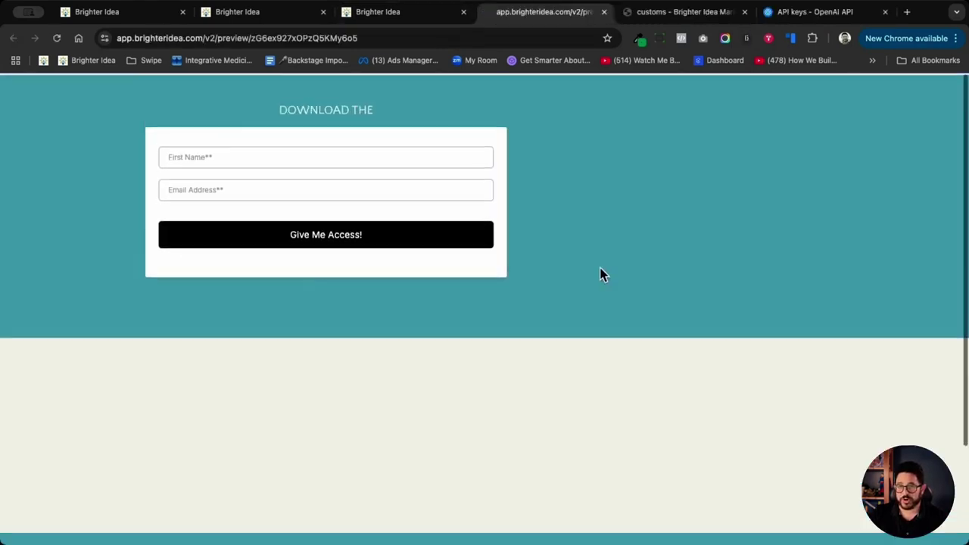
{"action": "scroll", "coordinate": [666, 250], "scroll_direction": "down", "scroll_amount": 3}
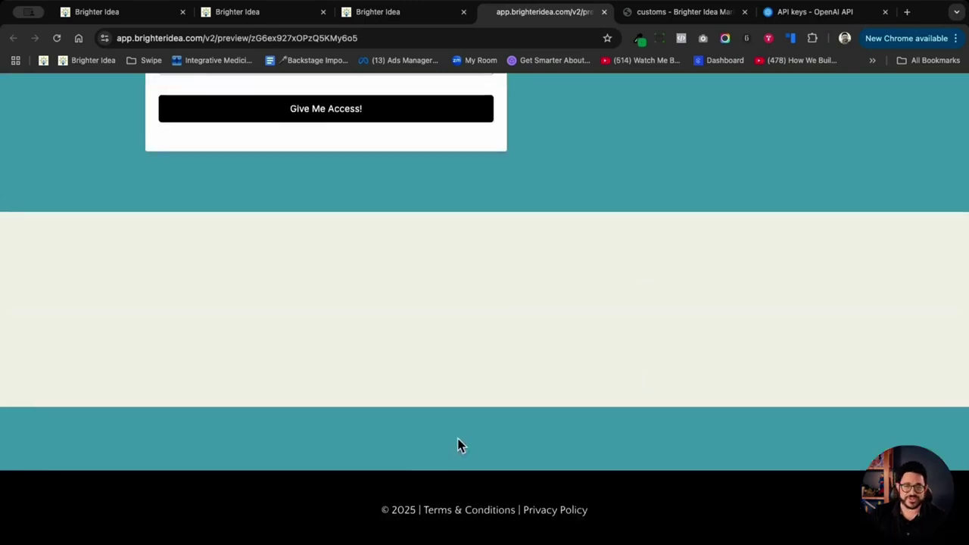
{"action": "scroll", "coordinate": [522, 469], "scroll_direction": "up", "scroll_amount": 4}
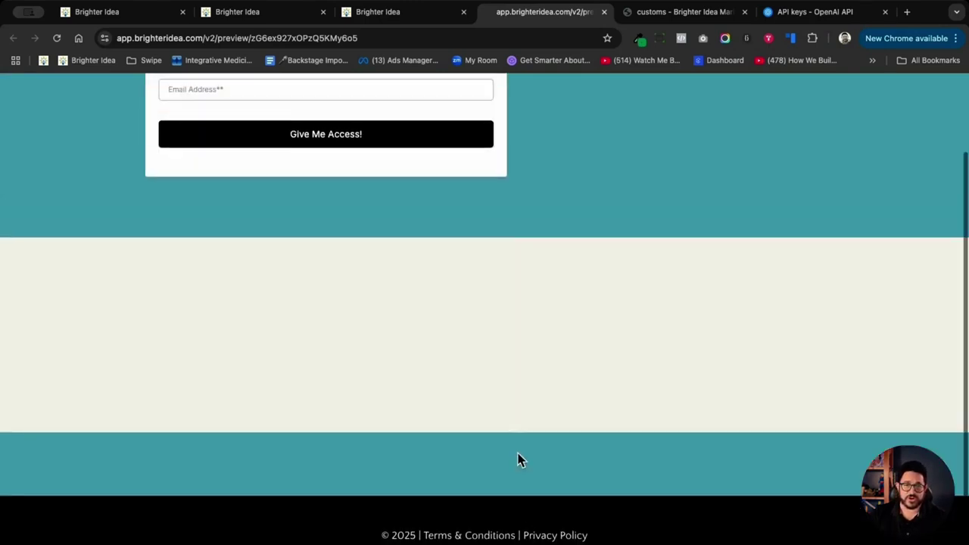
{"action": "scroll", "coordinate": [523, 443], "scroll_direction": "down", "scroll_amount": 1}
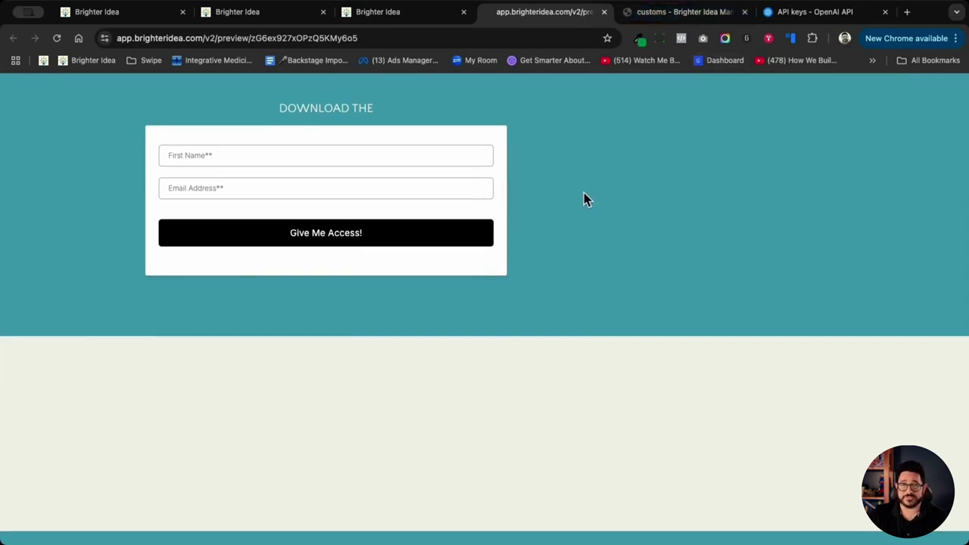
- Return to the Content Form and save the completed entries
{"action": "left_click", "coordinate": [243, 16]}
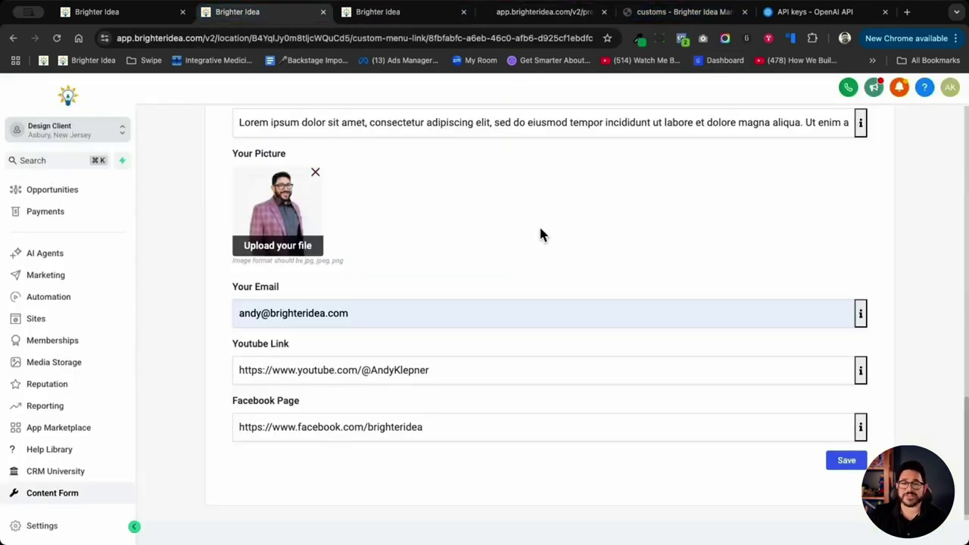
{"action": "left_click", "coordinate": [857, 454]}
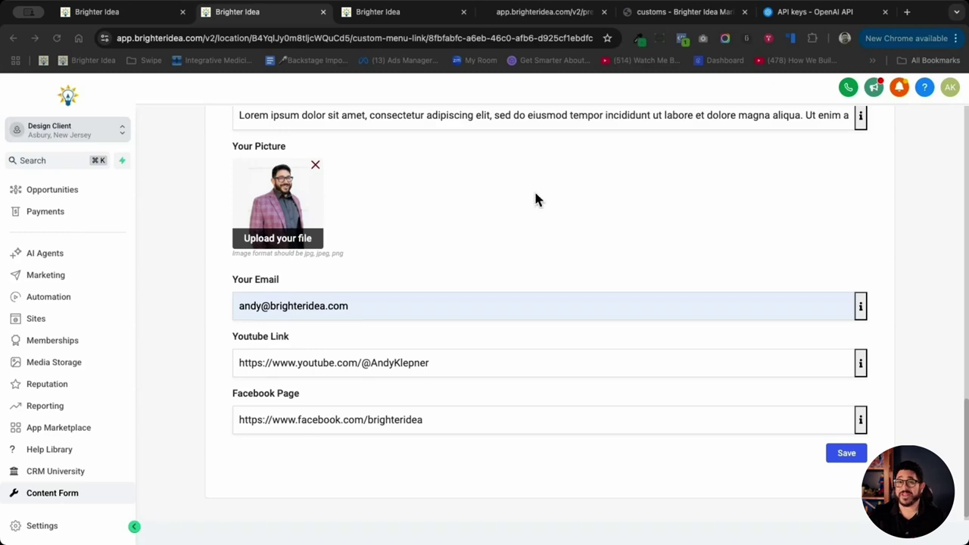
- Reload the Lead Magnet page preview and examine the filled-in header, checklist mockup, headline and benefits text
{"action": "left_click", "coordinate": [530, 10]}
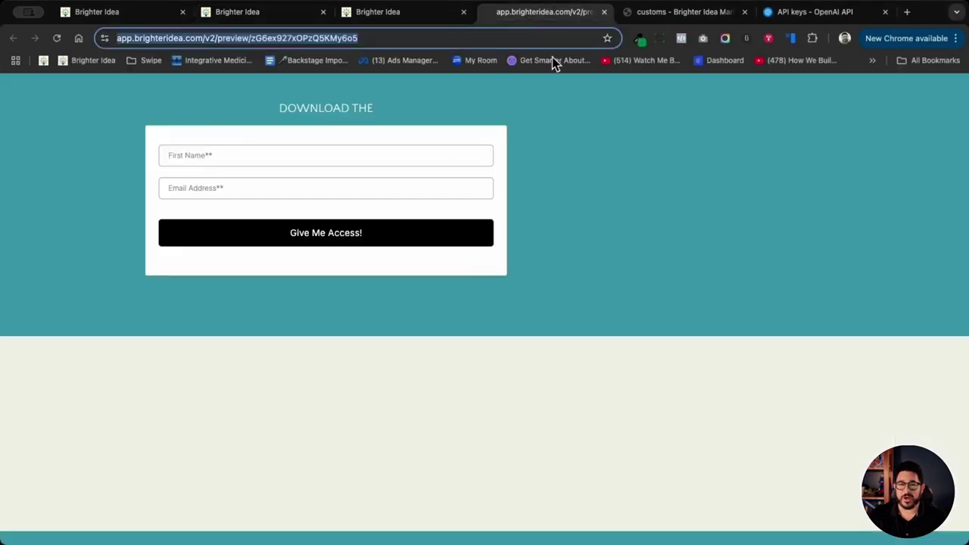
{"action": "left_click", "coordinate": [57, 37]}
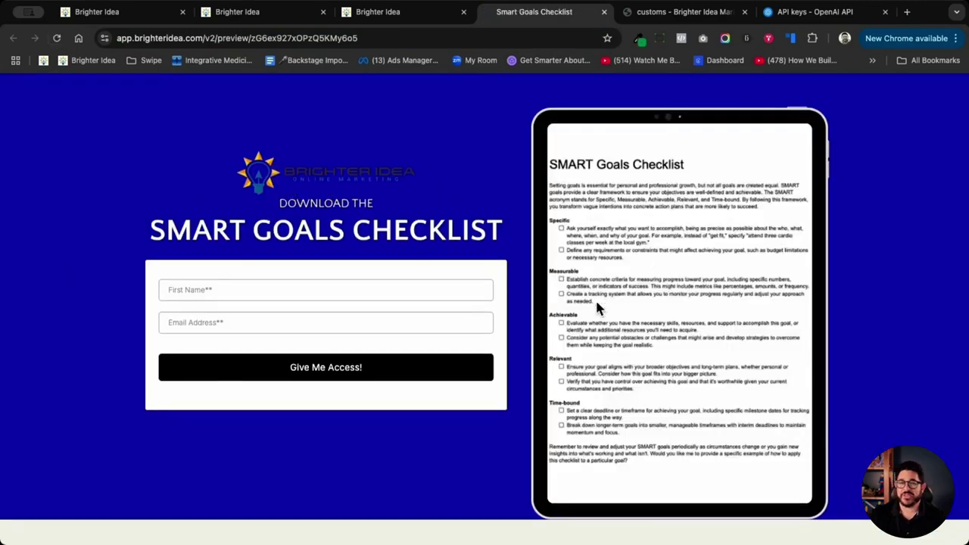
{"action": "scroll", "coordinate": [634, 318], "scroll_direction": "down", "scroll_amount": 1}
{"action": "scroll", "coordinate": [678, 341], "scroll_direction": "down", "scroll_amount": 4}
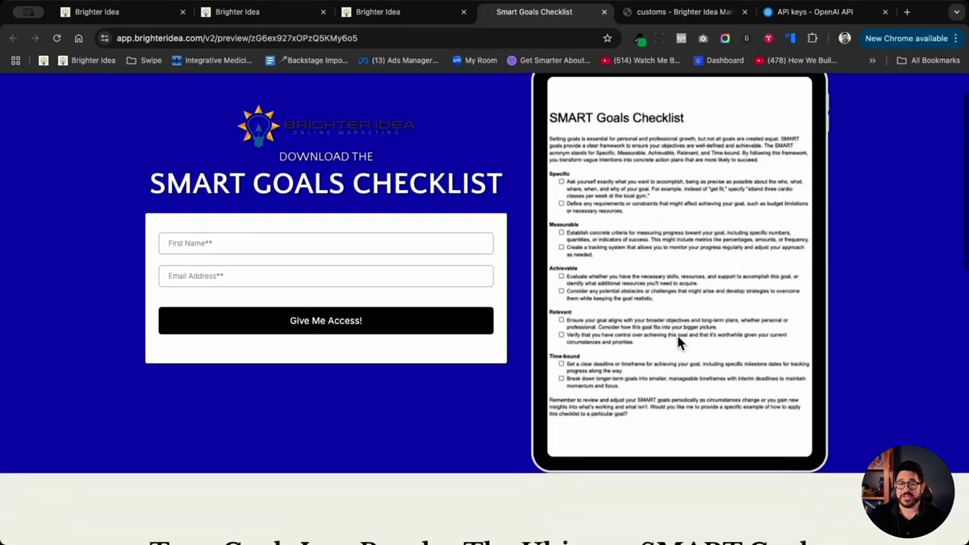
{"action": "scroll", "coordinate": [676, 340], "scroll_direction": "down", "scroll_amount": 4}
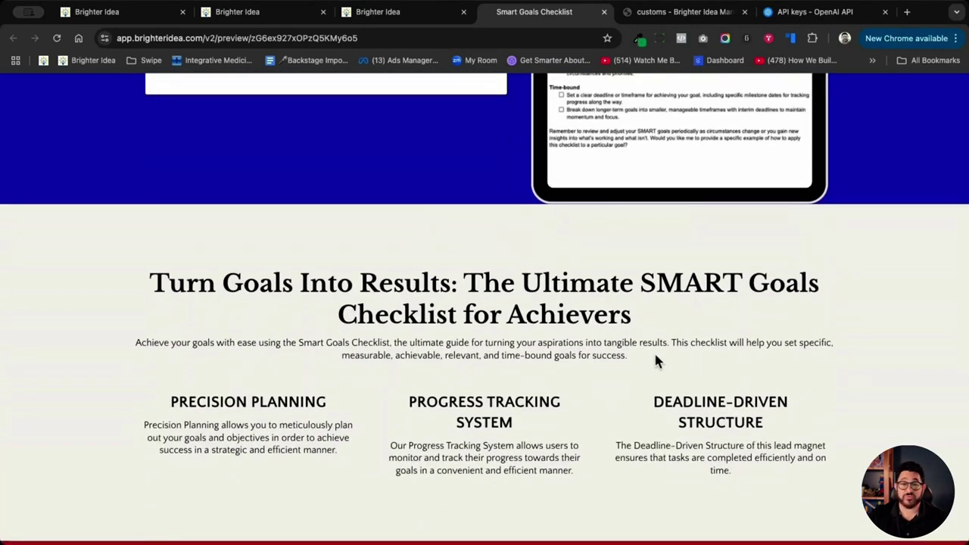
{"action": "left_click_drag", "start_coordinate": [656, 359], "coordinate": [428, 342]}
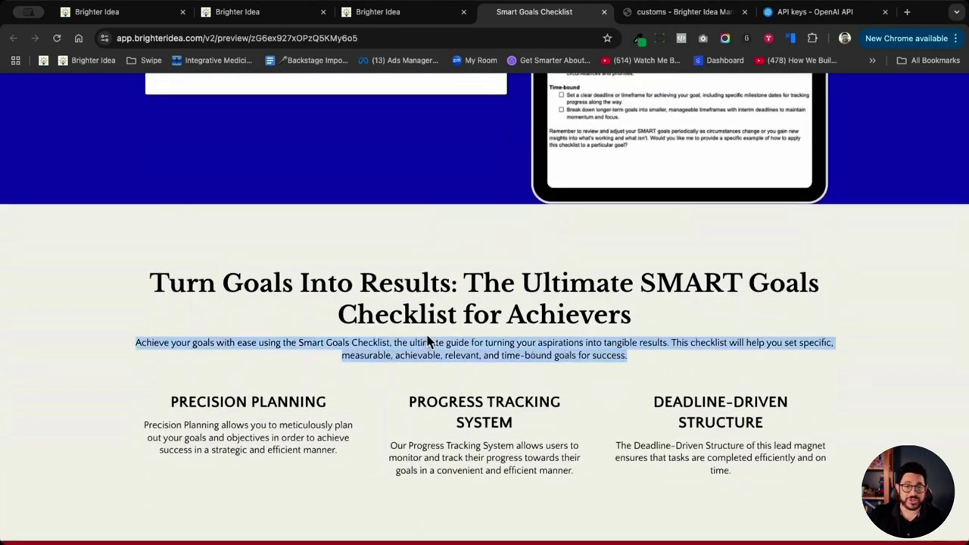
{"action": "left_click", "coordinate": [287, 397]}
{"action": "scroll", "coordinate": [464, 407], "scroll_direction": "down", "scroll_amount": 1}
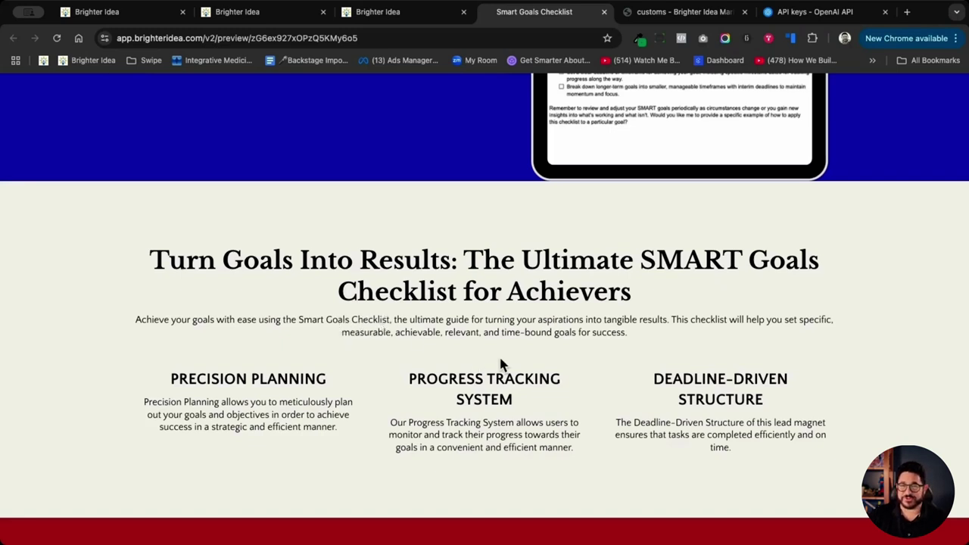
{"action": "left_click_drag", "start_coordinate": [160, 318], "coordinate": [709, 337]}
- Check the owner's picture, bio and footer logo on the Lead Magnet page, finishing back at its header
{"action": "scroll", "coordinate": [709, 336], "scroll_direction": "down", "scroll_amount": 1}
{"action": "scroll", "coordinate": [710, 337], "scroll_direction": "down", "scroll_amount": 5}
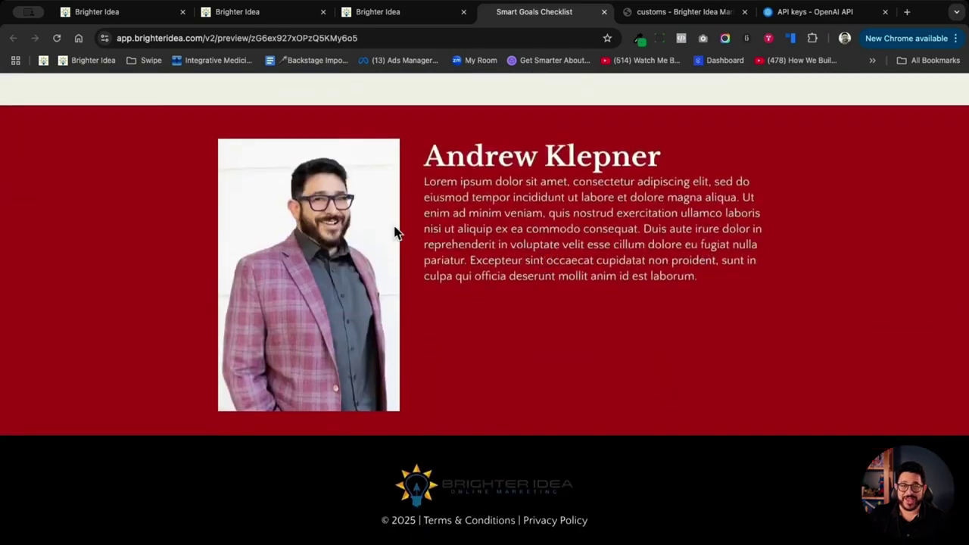
{"action": "scroll", "coordinate": [514, 234], "scroll_direction": "down", "scroll_amount": 1}
{"action": "scroll", "coordinate": [514, 235], "scroll_direction": "up", "scroll_amount": 1}
{"action": "scroll", "coordinate": [514, 234], "scroll_direction": "up", "scroll_amount": 15}
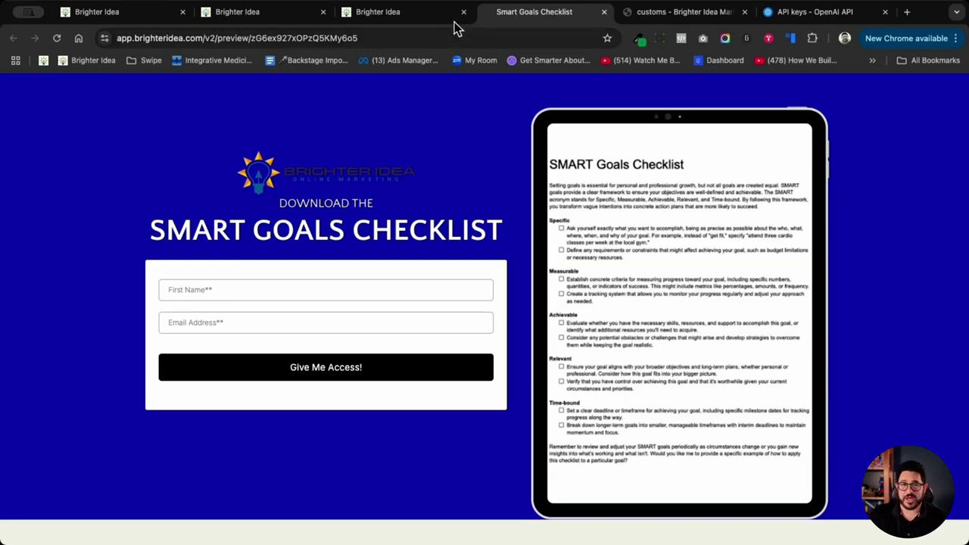
- Preview the funnel's Thank You & Request Appointment page and examine its heading and booking calendar
{"action": "left_click", "coordinate": [399, 15]}
{"action": "left_click", "coordinate": [279, 306]}
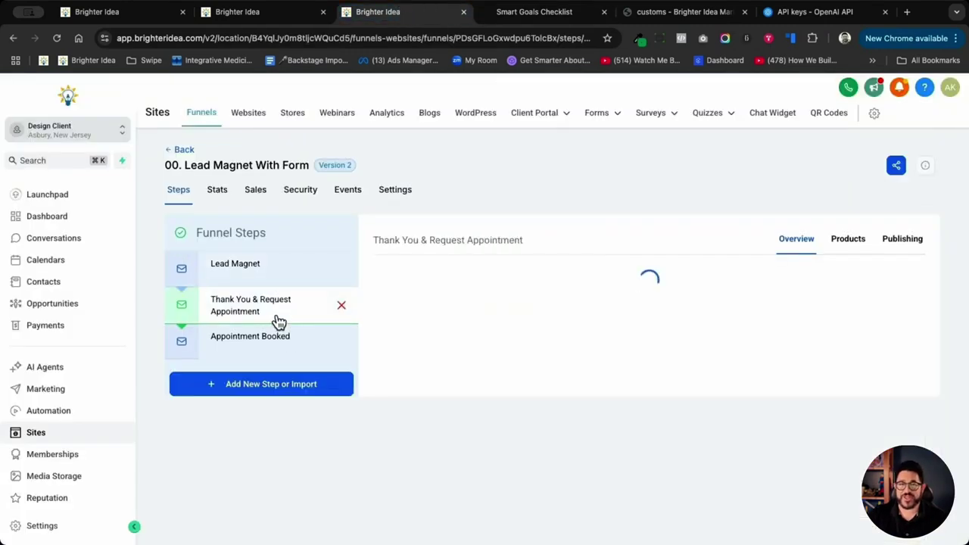
{"action": "left_click", "coordinate": [492, 475]}
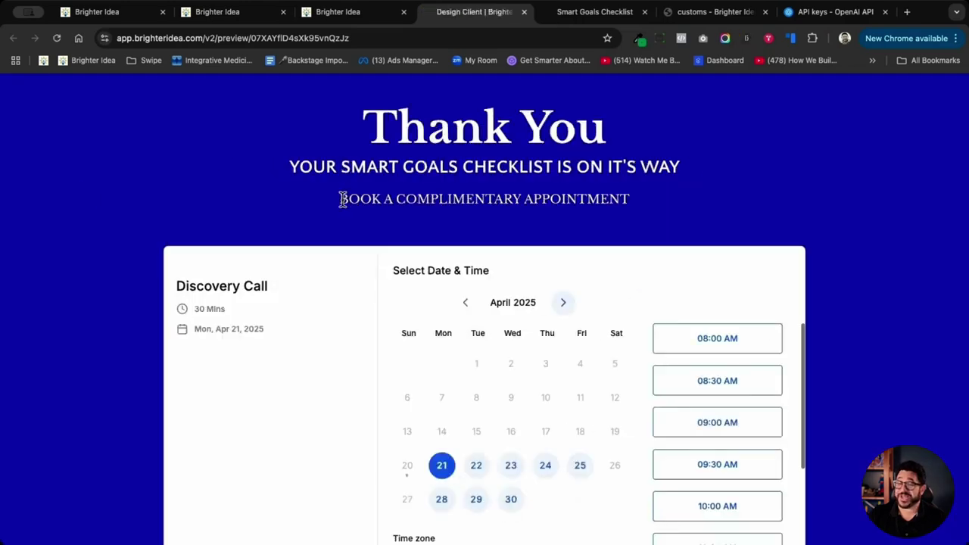
{"action": "scroll", "coordinate": [346, 197], "scroll_direction": "down", "scroll_amount": 3}
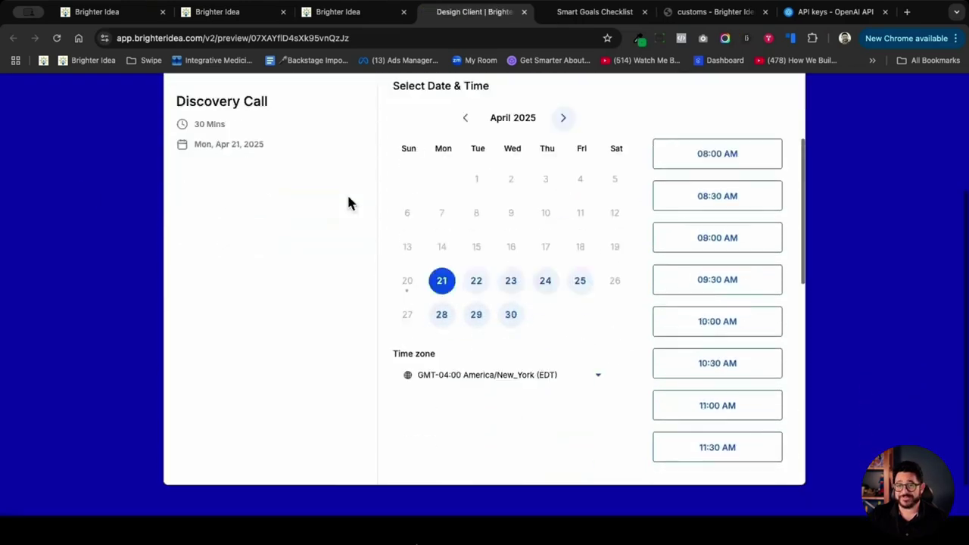
{"action": "scroll", "coordinate": [348, 201], "scroll_direction": "up", "scroll_amount": 3}
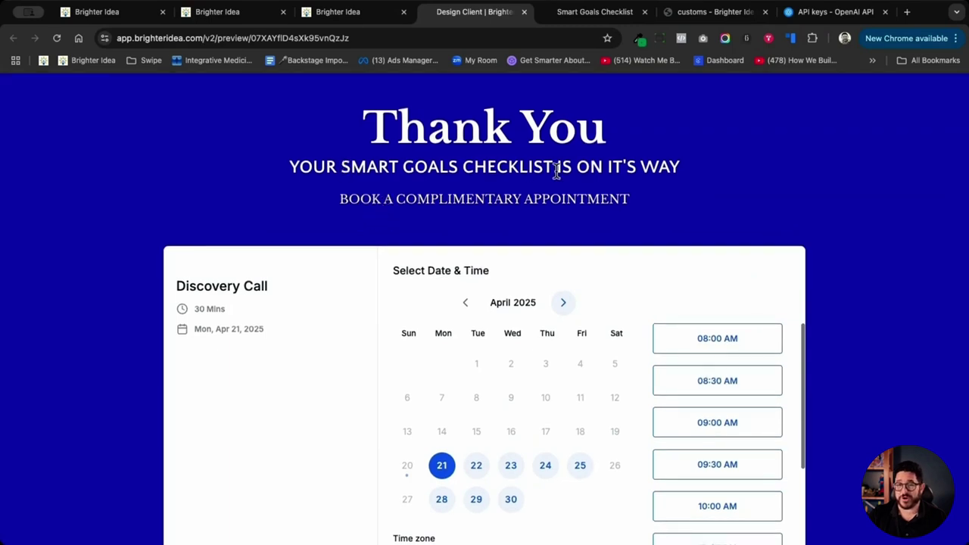
- Preview the funnel's Appointment Booked page
{"action": "left_click", "coordinate": [351, 13]}
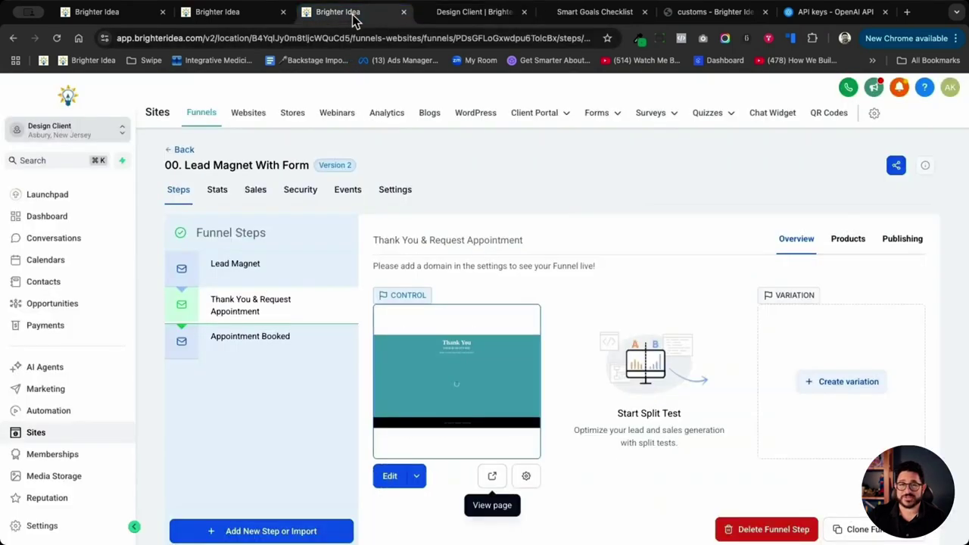
{"action": "left_click", "coordinate": [271, 338]}
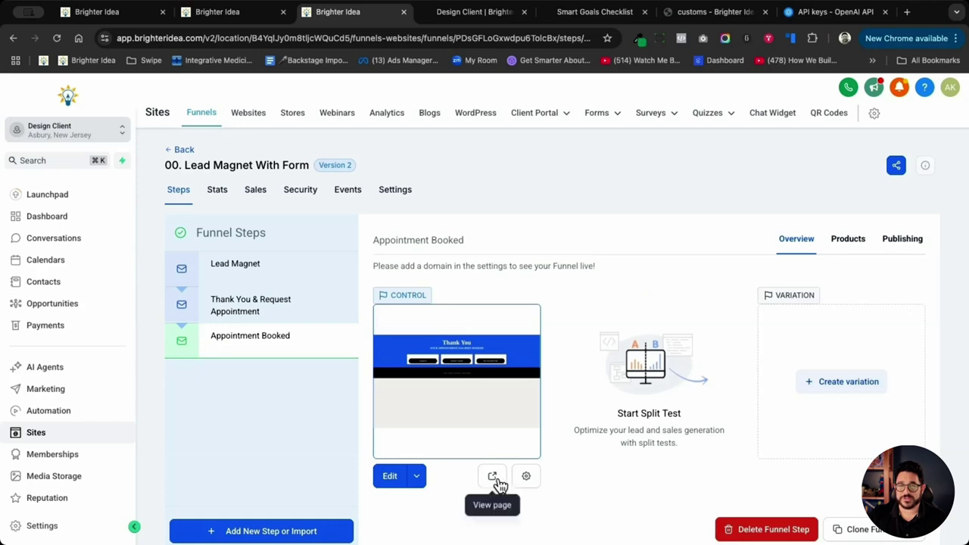
{"action": "left_click", "coordinate": [494, 475]}
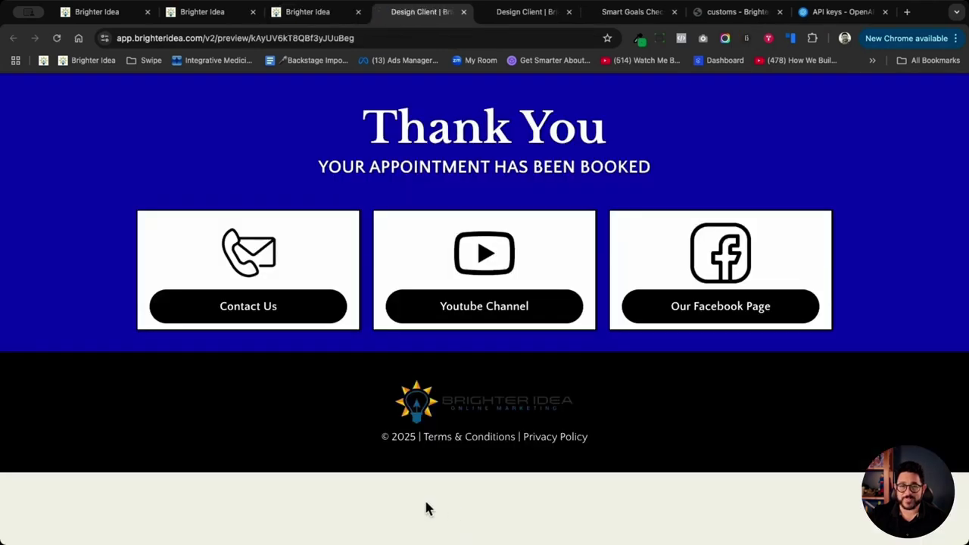
- Test the Youtube Channel and Our Facebook Page links on the Appointment Booked page
{"action": "left_click", "coordinate": [455, 315]}
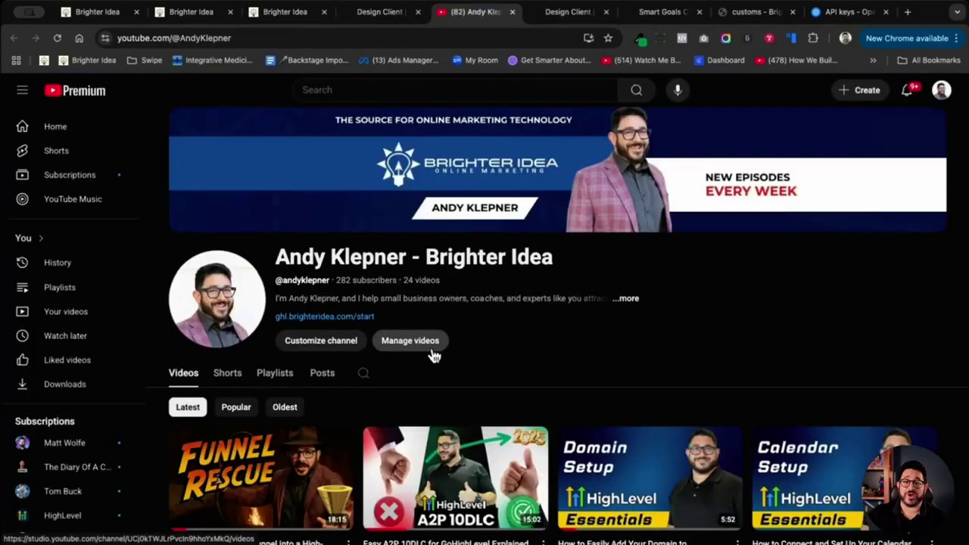
{"action": "left_click", "coordinate": [358, 15]}
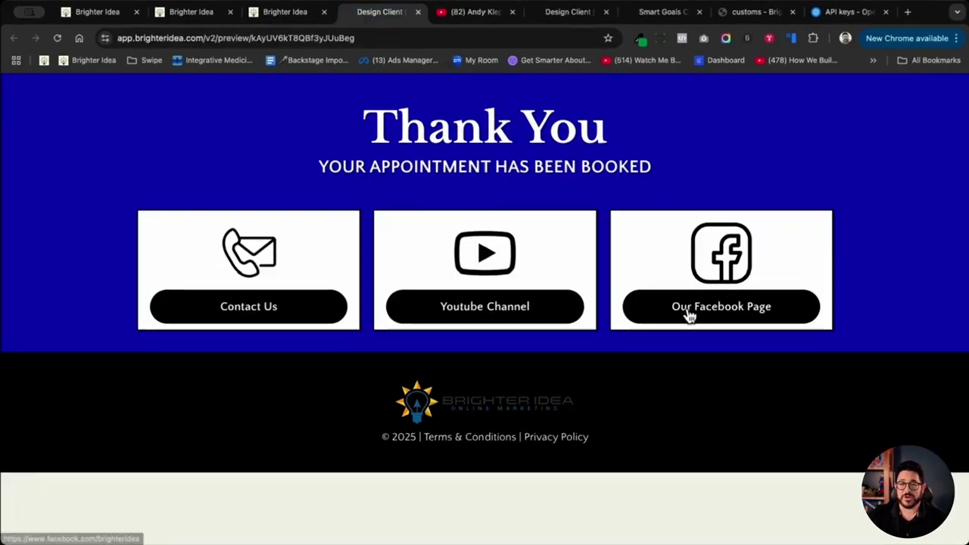
{"action": "left_click", "coordinate": [688, 313]}
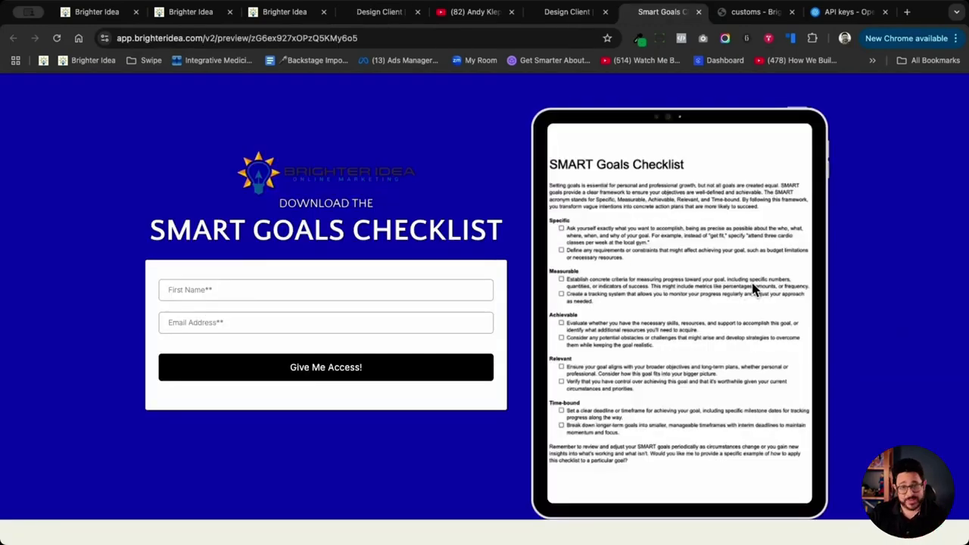
- Review the generated SMART Goals Checklist headline, description and three benefit blurbs on the Lead Magnet page
{"action": "scroll", "coordinate": [813, 285], "scroll_direction": "down", "scroll_amount": 5}
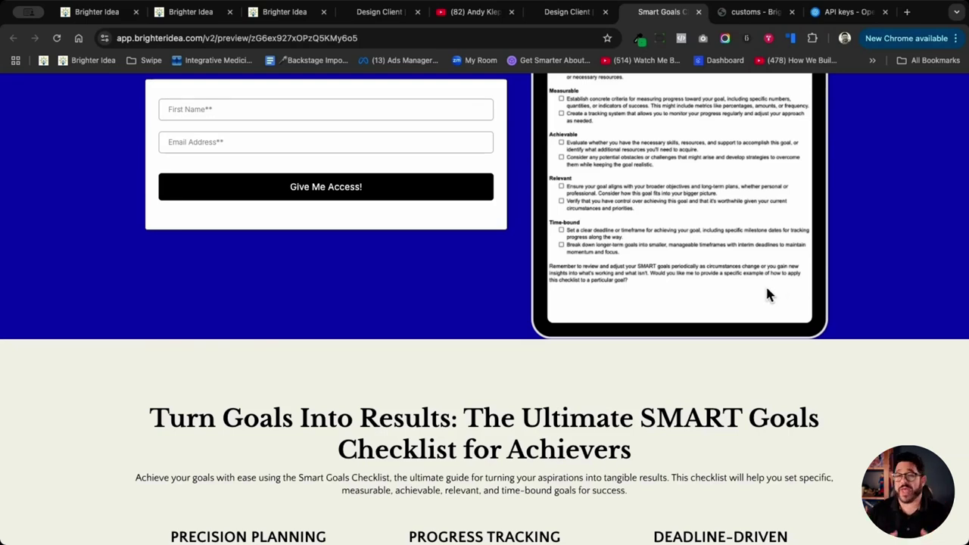
{"action": "scroll", "coordinate": [767, 295], "scroll_direction": "down", "scroll_amount": 1}
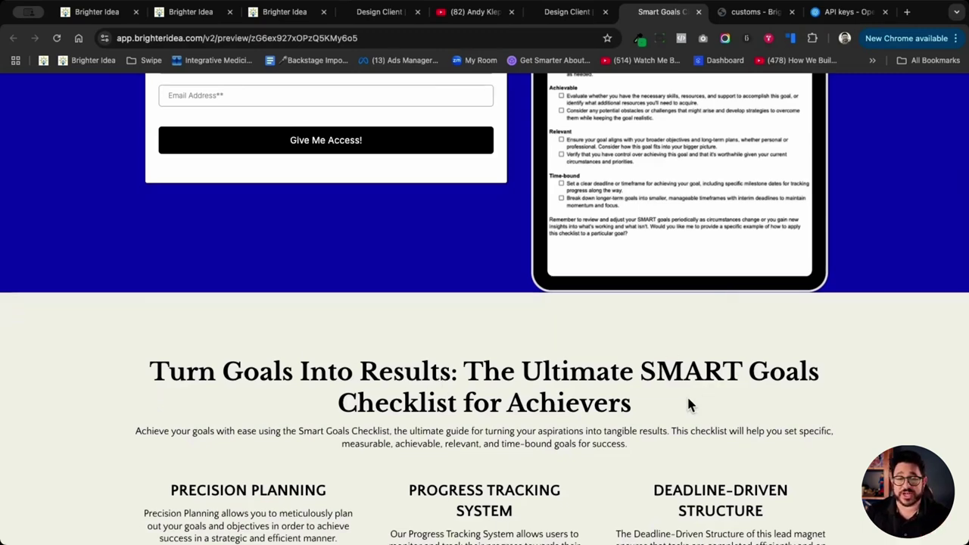
{"action": "scroll", "coordinate": [688, 405], "scroll_direction": "down", "scroll_amount": 2}
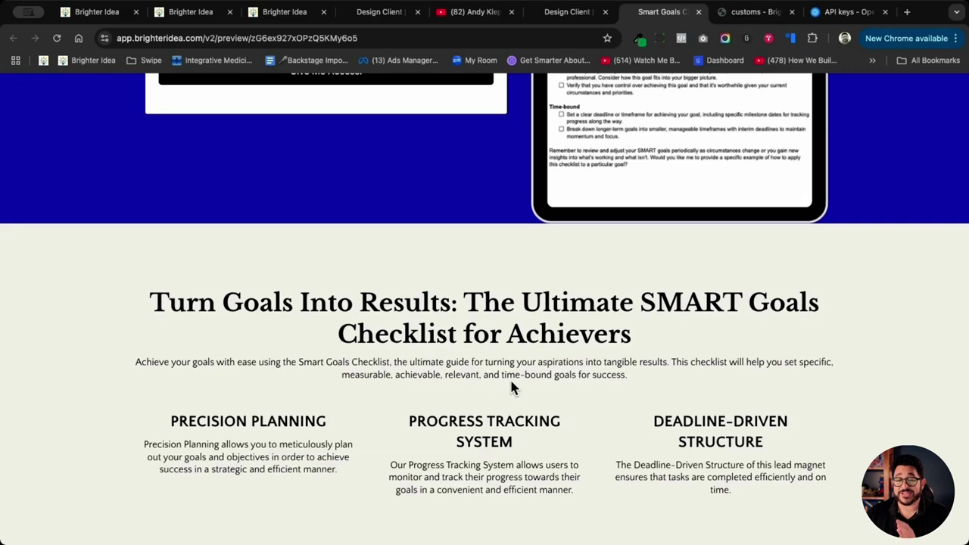
{"action": "scroll", "coordinate": [530, 383], "scroll_direction": "down", "scroll_amount": 2}
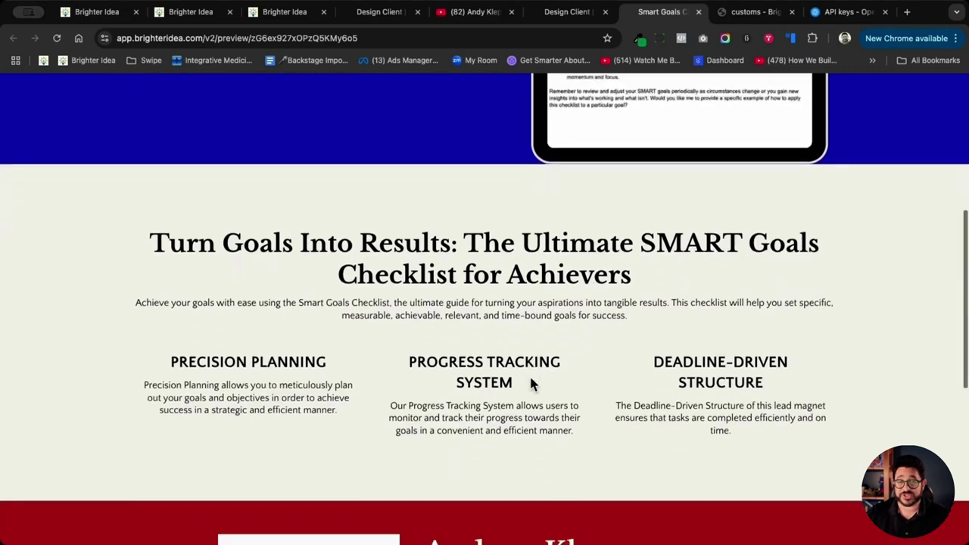